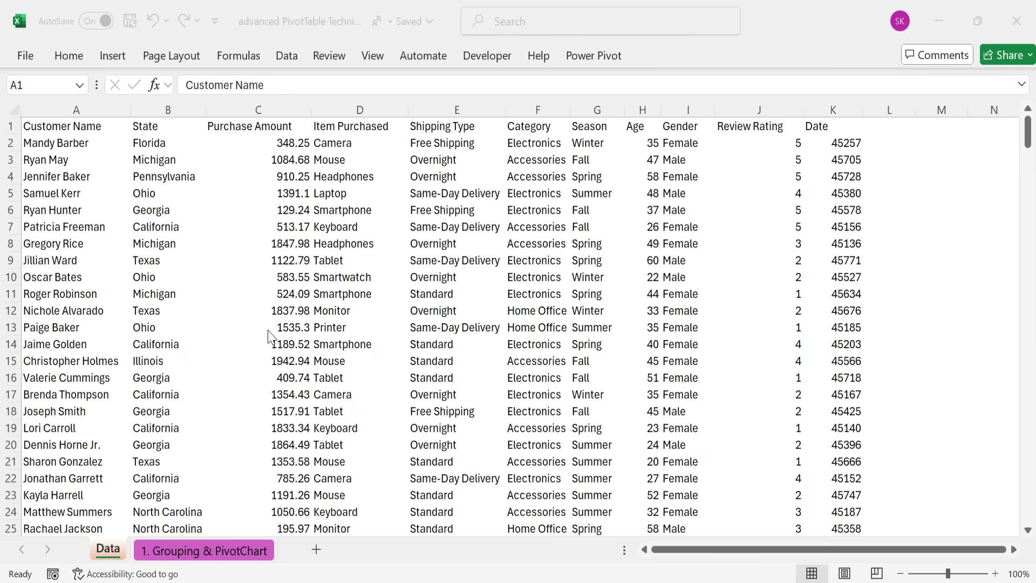
- Convert the sales data range into an Excel table with headers using Ctrl+T
{"action": "left_click", "coordinate": [116, 174]}
{"action": "left_click_drag", "start_coordinate": [86, 127], "coordinate": [659, 462]}
{"action": "left_click", "coordinate": [452, 245]}
{"action": "scroll", "coordinate": [469, 258], "scroll_direction": "down", "scroll_amount": 17}
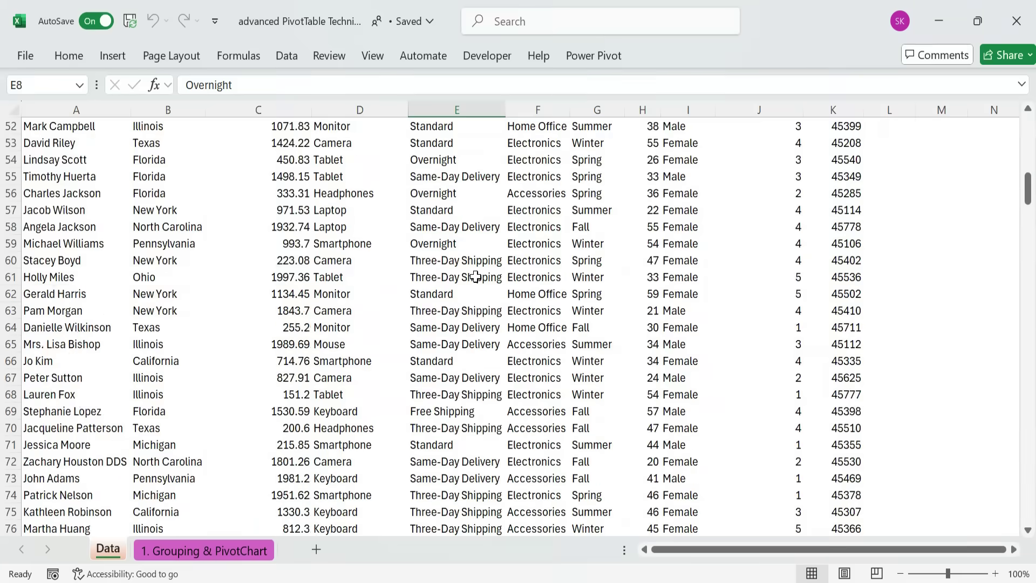
{"action": "scroll", "coordinate": [475, 276], "scroll_direction": "up", "scroll_amount": 9}
{"action": "scroll", "coordinate": [476, 277], "scroll_direction": "up", "scroll_amount": 8}
{"action": "left_click", "coordinate": [210, 190]}
{"action": "key", "text": "ctrl+t"}
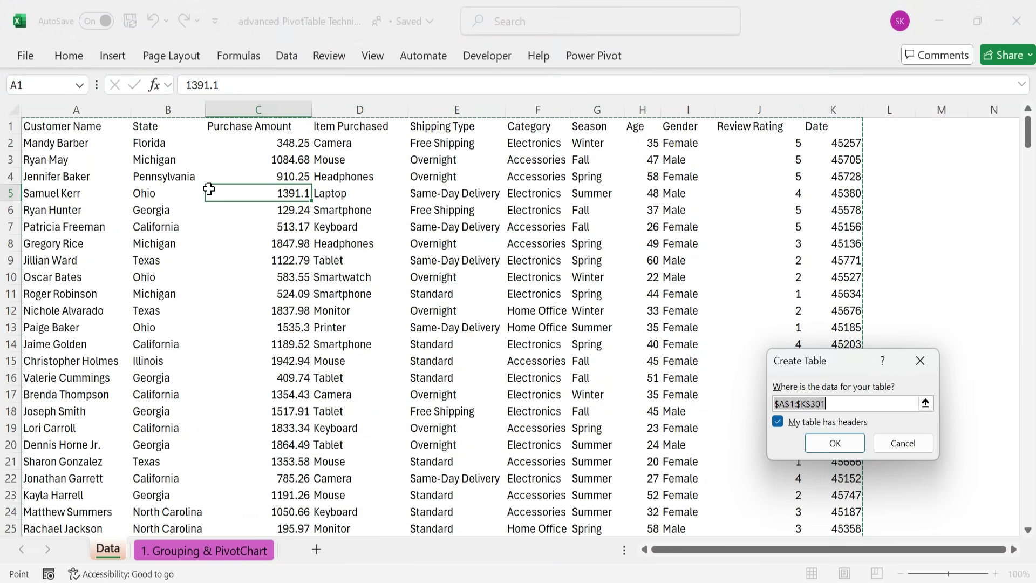
{"action": "left_click_drag", "start_coordinate": [845, 364], "coordinate": [448, 243]}
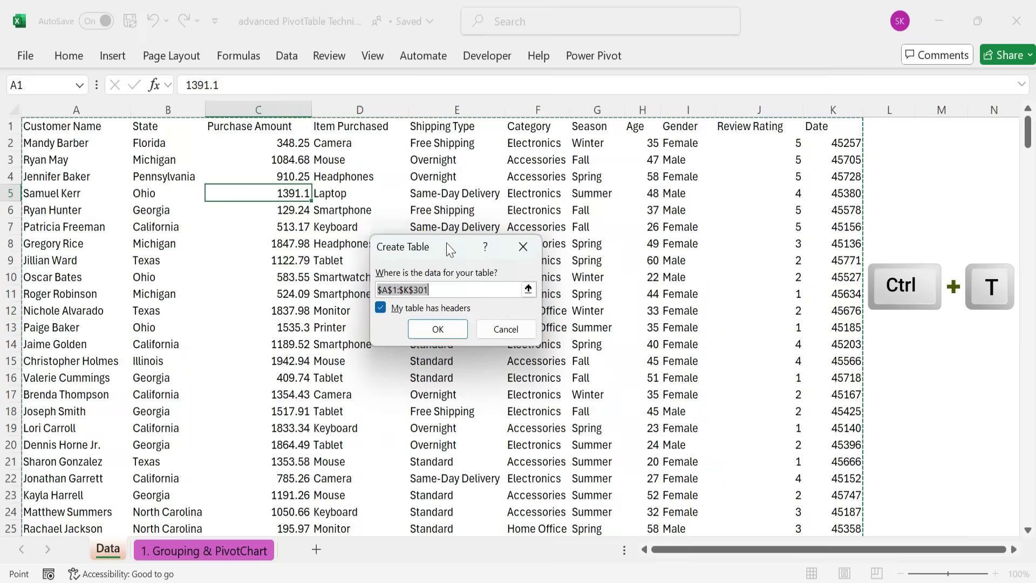
{"action": "left_click", "coordinate": [435, 324]}
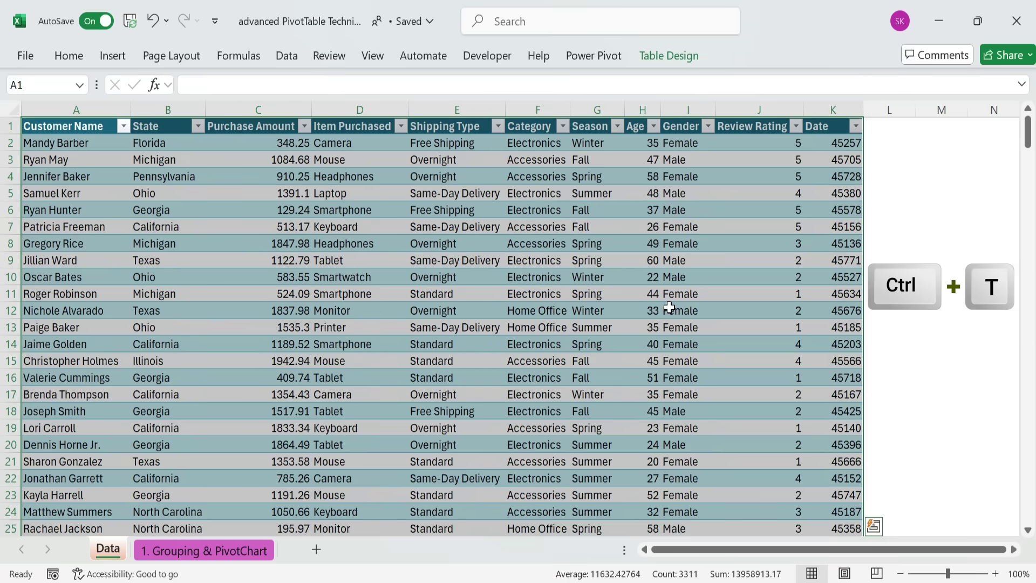
- Format all Date column values as Short Date
{"action": "left_click", "coordinate": [834, 142]}
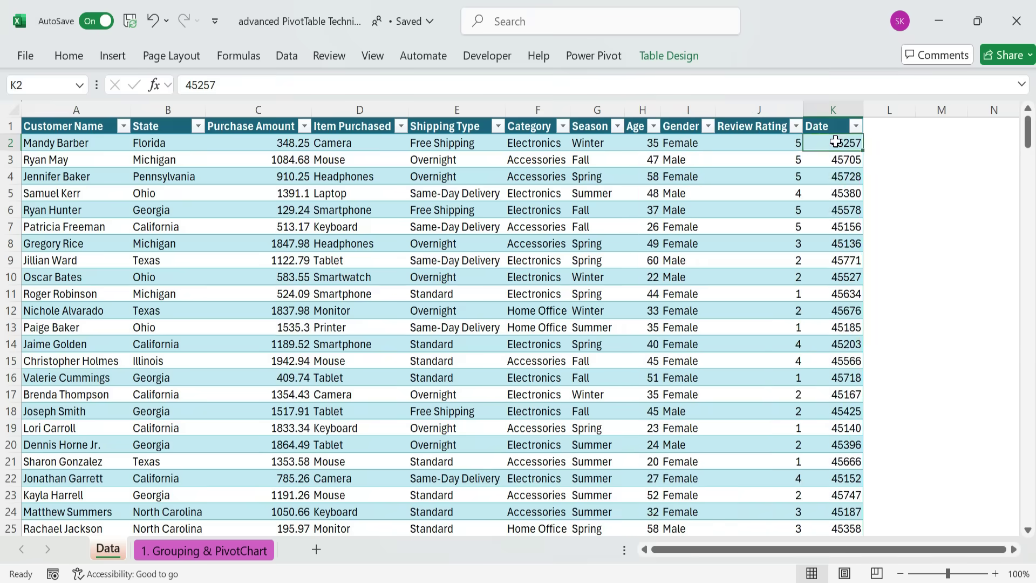
{"action": "key", "text": "ctrl+shift+Down"}
{"action": "left_click", "coordinate": [286, 56]}
{"action": "left_click", "coordinate": [69, 55]}
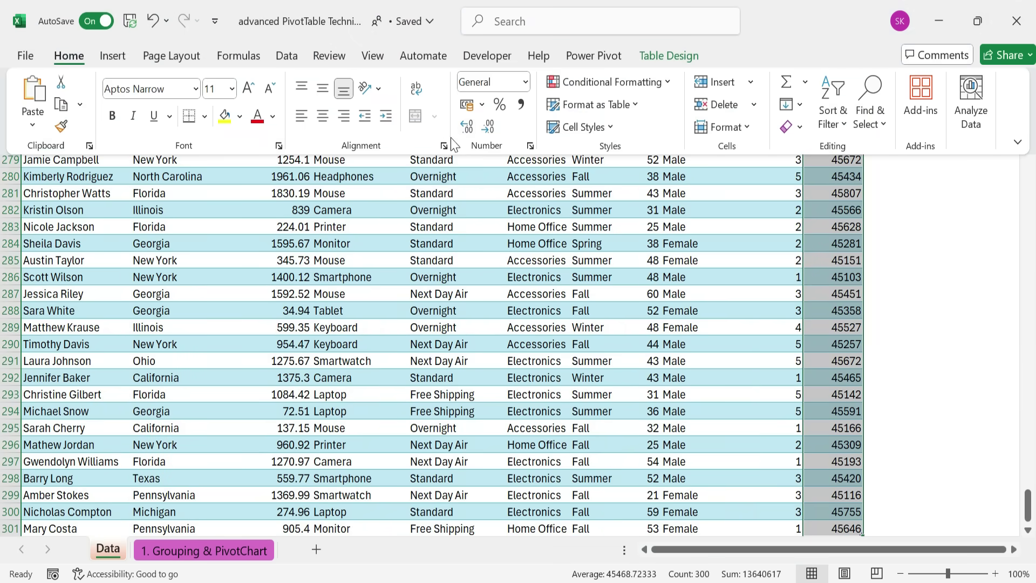
{"action": "left_click", "coordinate": [525, 82]}
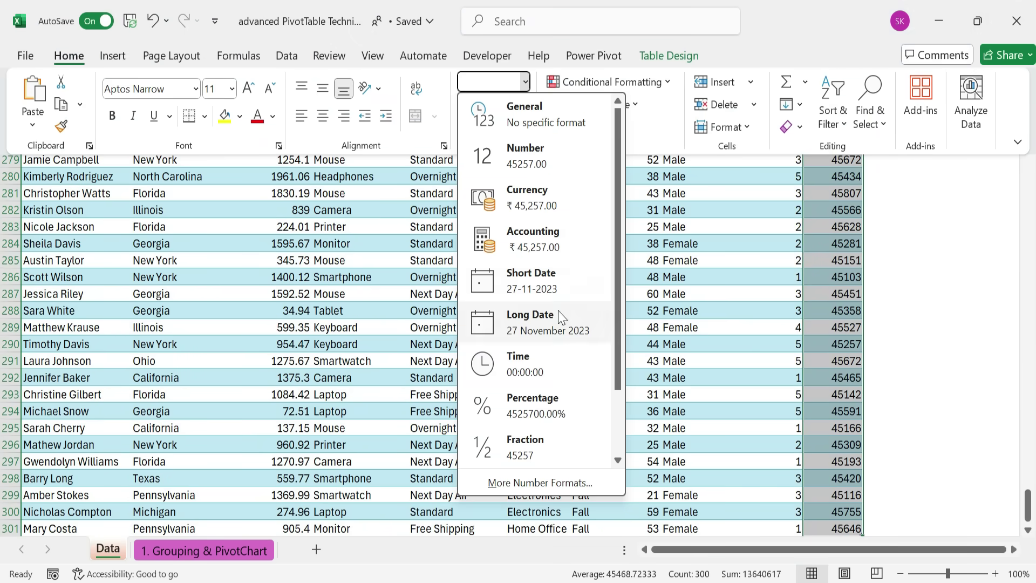
{"action": "left_click", "coordinate": [558, 281]}
{"action": "left_click", "coordinate": [372, 243]}
- Give the Purchase Amount column Comma Style with no decimal places
{"action": "left_click", "coordinate": [270, 160]}
{"action": "left_click", "coordinate": [266, 143]}
{"action": "key", "text": "ctrl+shift+Down"}
{"action": "left_click", "coordinate": [69, 56]}
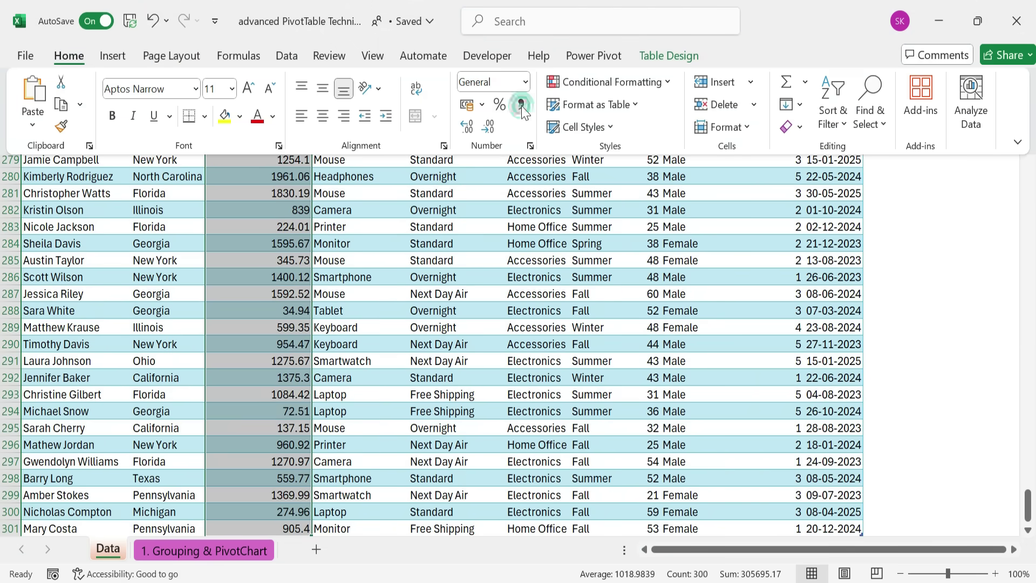
{"action": "left_click", "coordinate": [520, 104]}
{"action": "left_click", "coordinate": [490, 127]}
{"action": "left_click", "coordinate": [489, 127]}
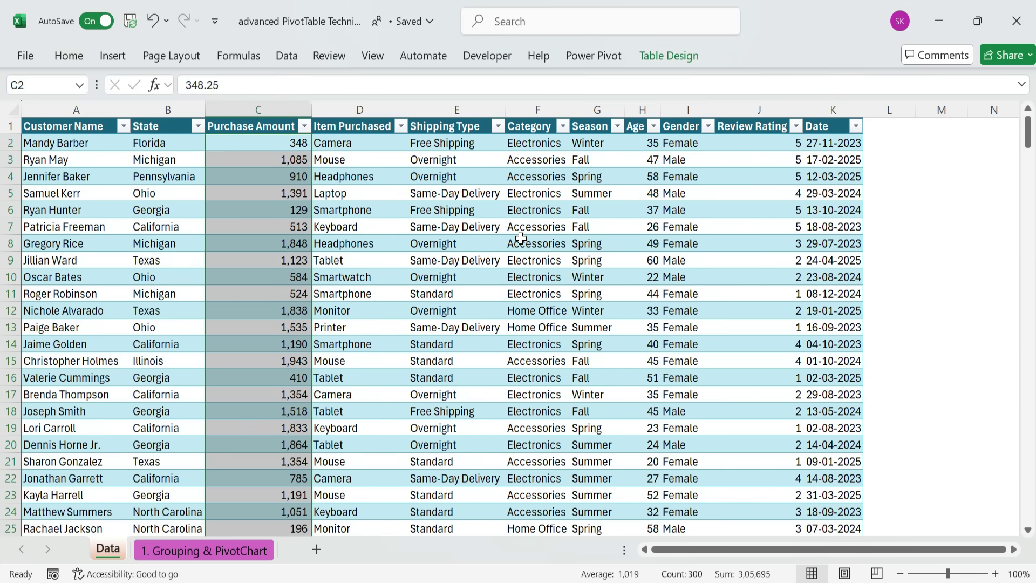
{"action": "left_click", "coordinate": [521, 239]}
{"action": "key", "text": "Down"}
- Freeze panes at cell A2 and scroll to confirm the header row stays visible
{"action": "left_click", "coordinate": [49, 139]}
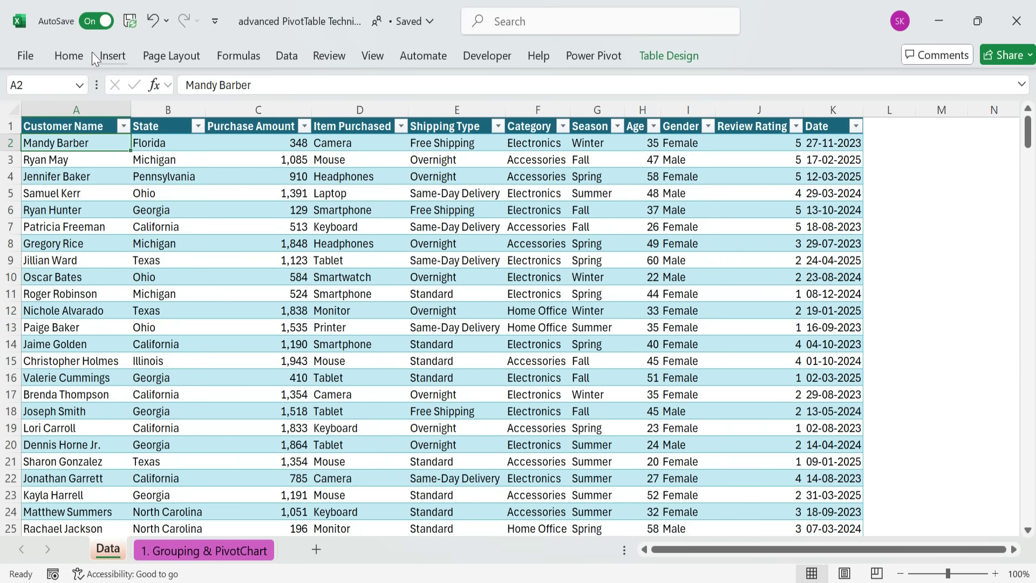
{"action": "left_click", "coordinate": [372, 55]}
{"action": "left_click", "coordinate": [735, 126]}
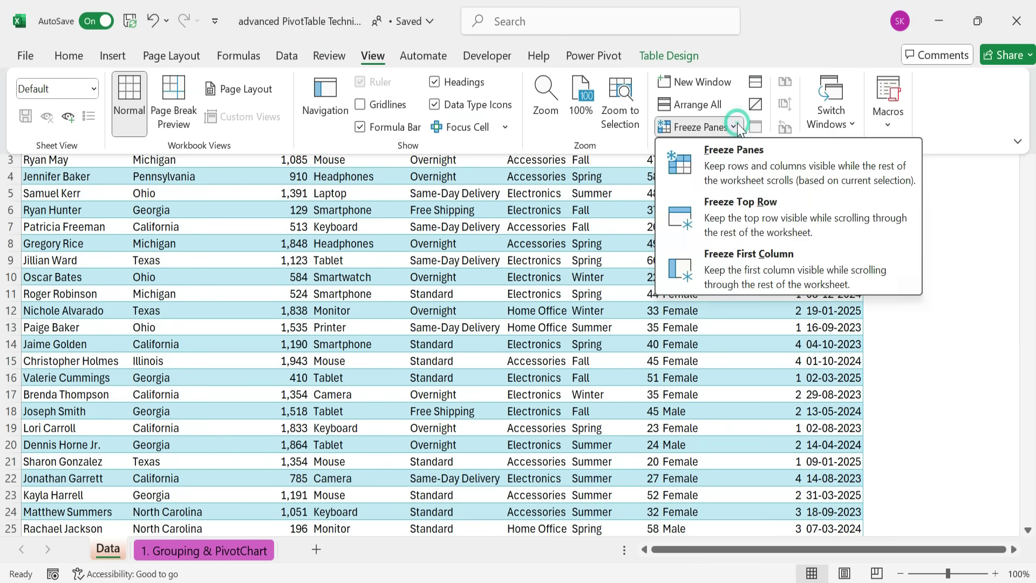
{"action": "left_click", "coordinate": [758, 160]}
{"action": "scroll", "coordinate": [457, 255], "scroll_direction": "down", "scroll_amount": 3}
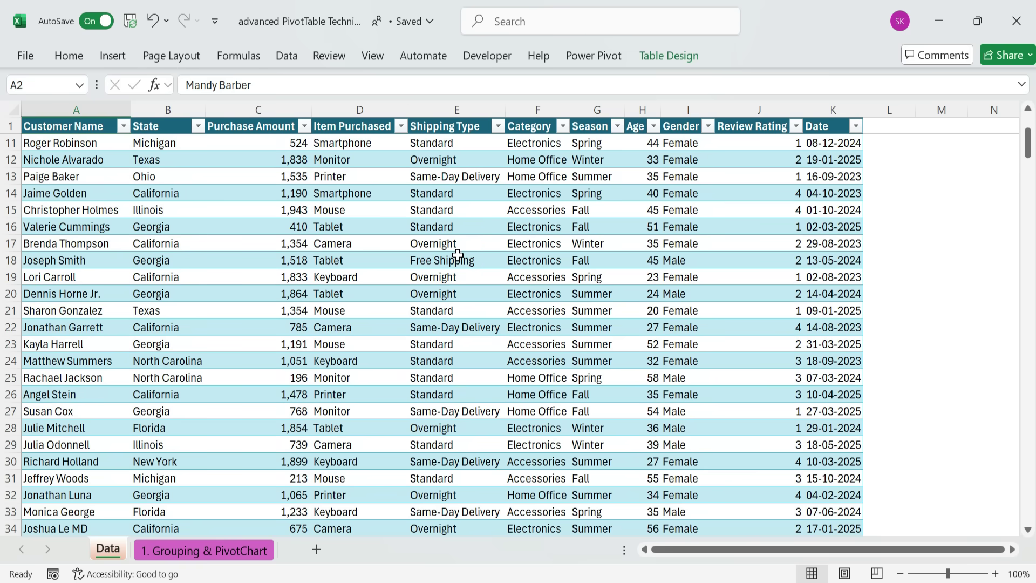
{"action": "scroll", "coordinate": [458, 262], "scroll_direction": "down", "scroll_amount": 4}
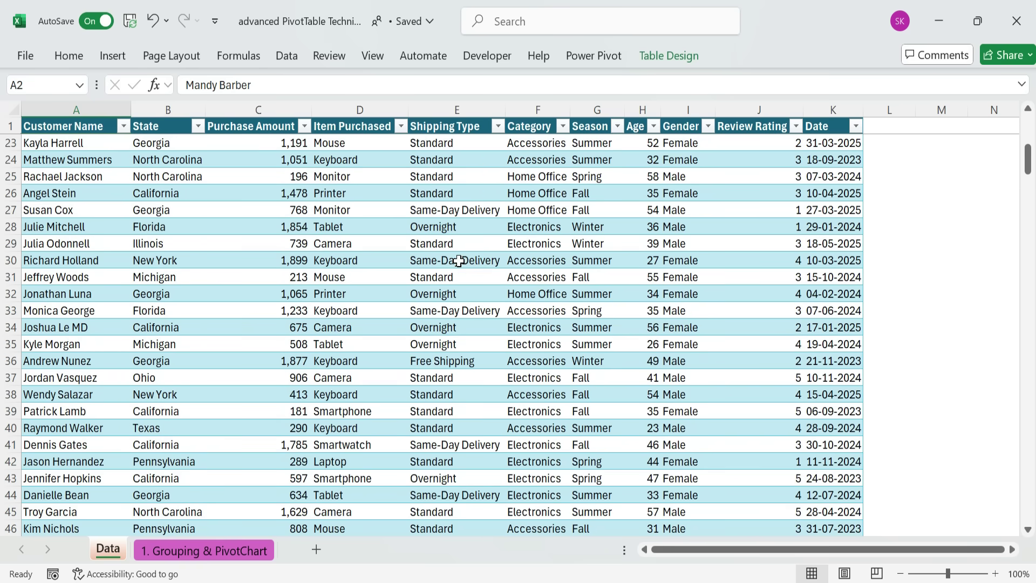
{"action": "scroll", "coordinate": [458, 261], "scroll_direction": "down", "scroll_amount": 4}
{"action": "scroll", "coordinate": [458, 261], "scroll_direction": "up", "scroll_amount": 4}
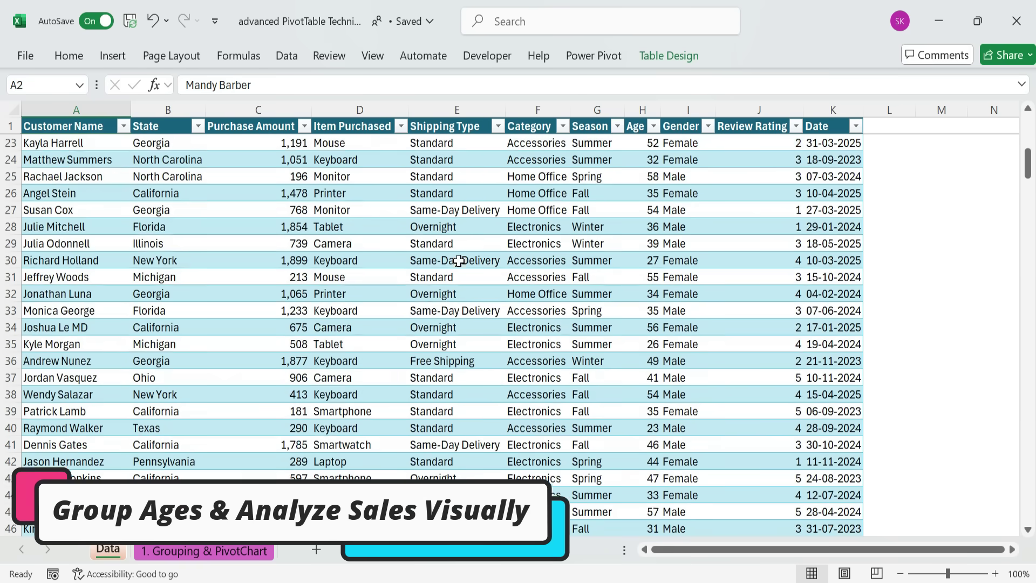
{"action": "scroll", "coordinate": [458, 261], "scroll_direction": "up", "scroll_amount": 2}
{"action": "scroll", "coordinate": [458, 261], "scroll_direction": "up", "scroll_amount": 5}
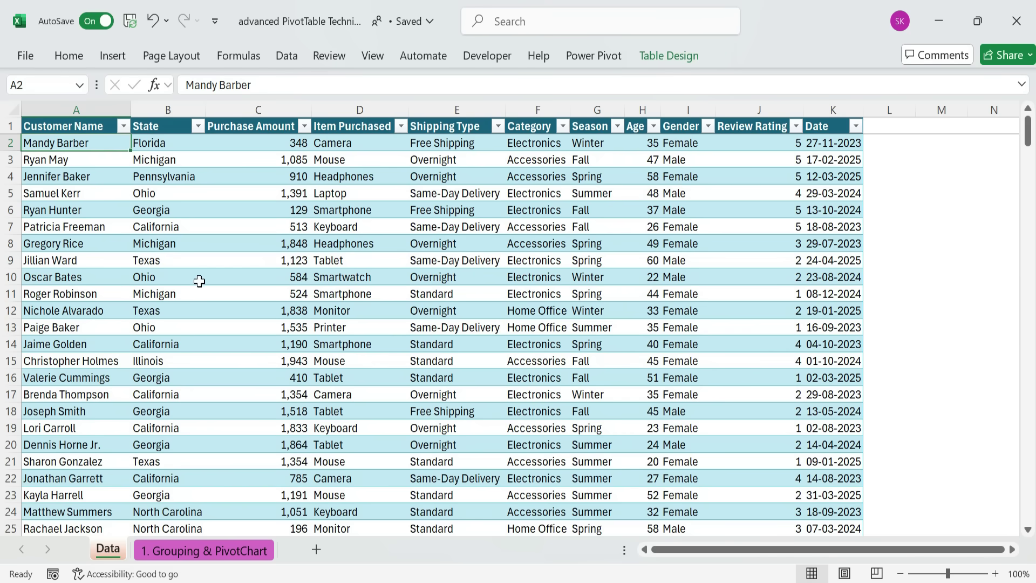
- Create a PivotTable from the table at B6 on the 1. Grouping & PivotChart sheet
{"action": "left_click", "coordinate": [127, 177]}
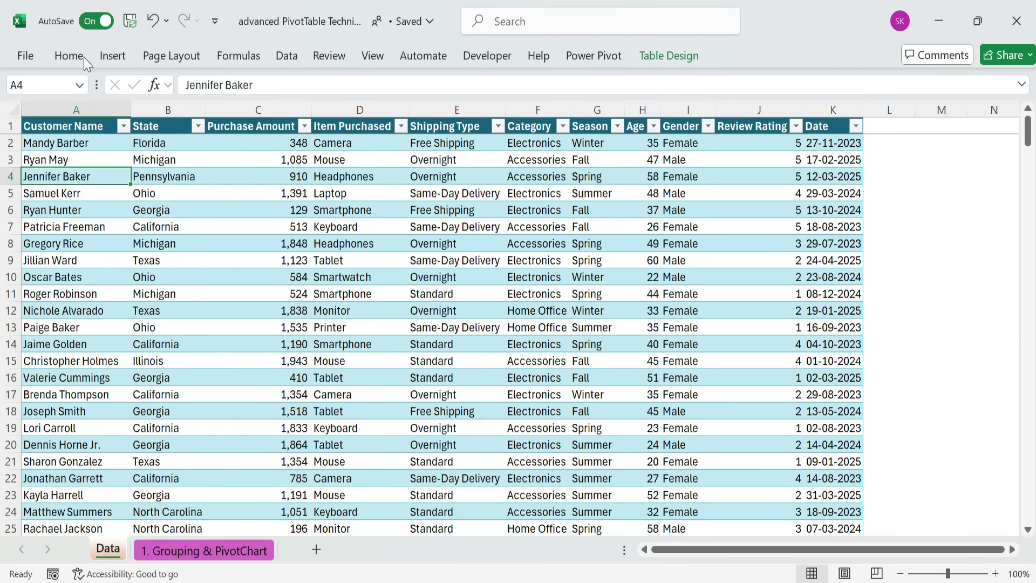
{"action": "left_click", "coordinate": [112, 56]}
{"action": "left_click", "coordinate": [34, 98]}
{"action": "left_click", "coordinate": [313, 295]}
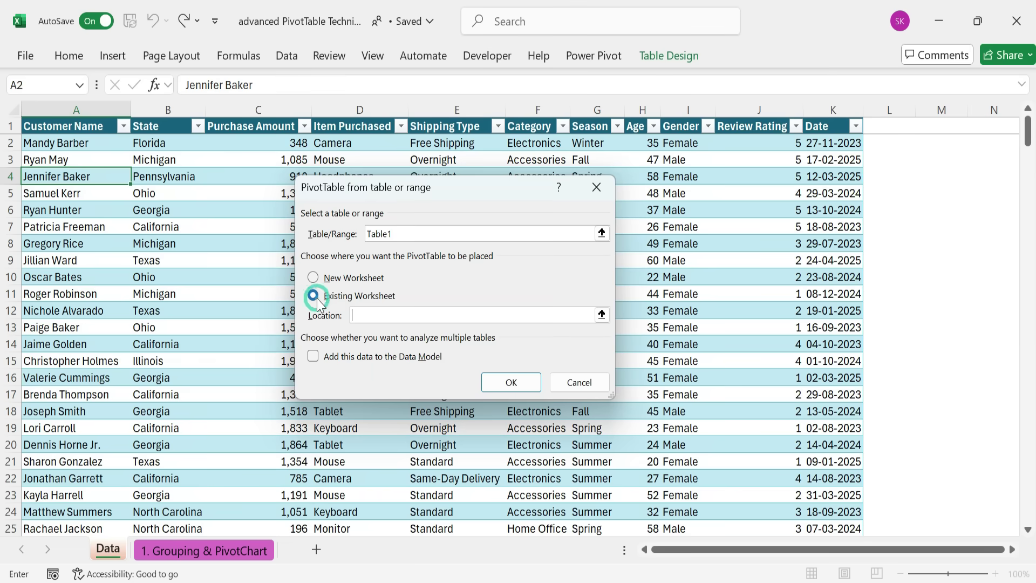
{"action": "left_click", "coordinate": [363, 313]}
{"action": "left_click", "coordinate": [205, 550]}
{"action": "left_click", "coordinate": [78, 208]}
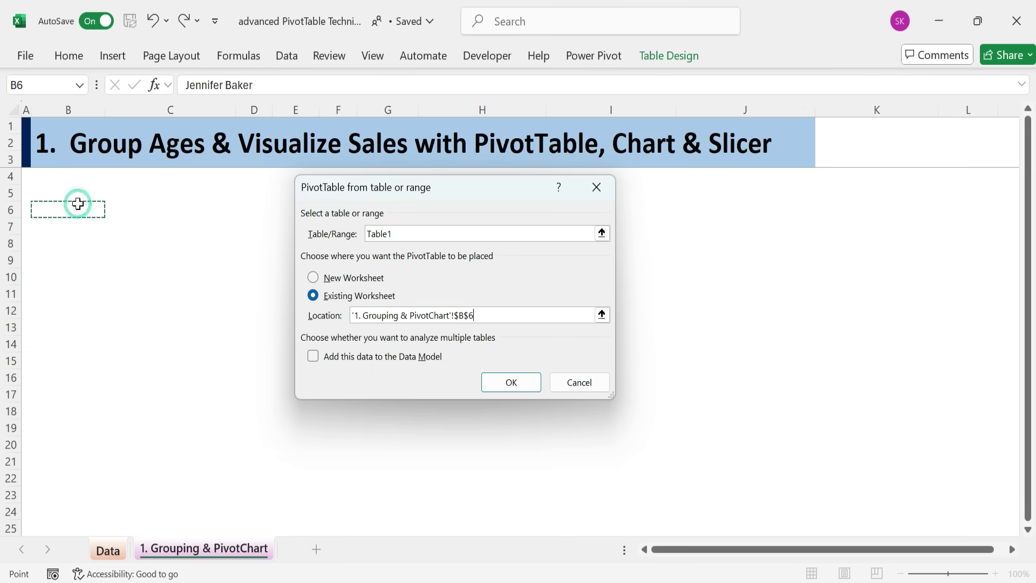
{"action": "left_click", "coordinate": [507, 382]}
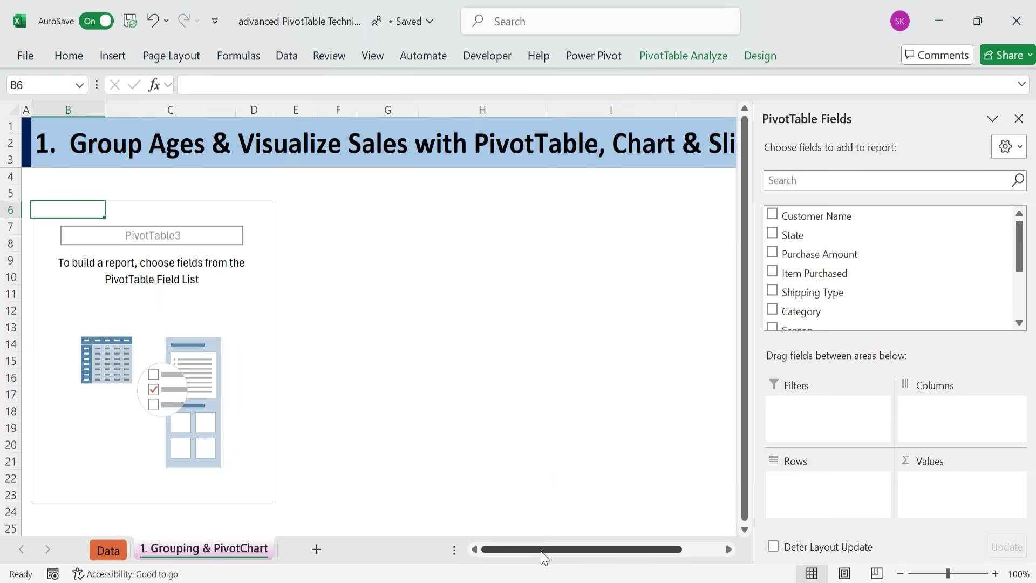
- Add Age to Rows and Purchase Amount to Values as a sum
{"action": "left_click", "coordinate": [505, 287]}
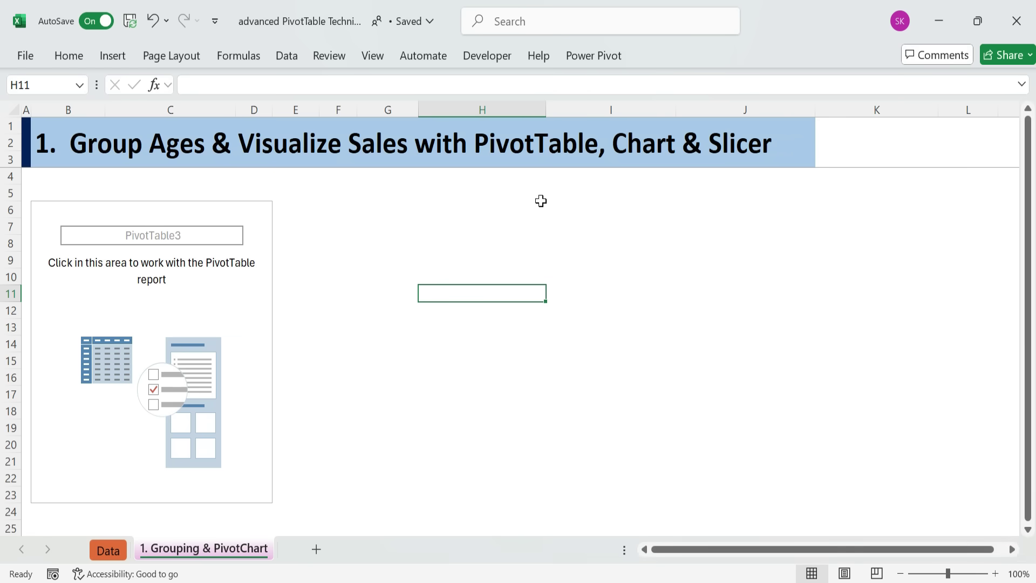
{"action": "left_click", "coordinate": [53, 210]}
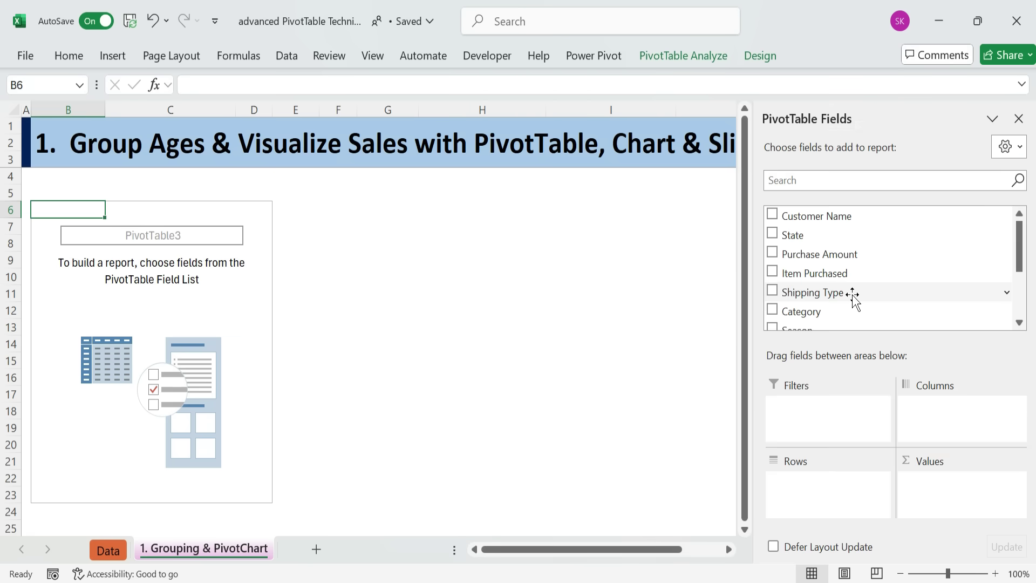
{"action": "scroll", "coordinate": [852, 296], "scroll_direction": "down", "scroll_amount": 2}
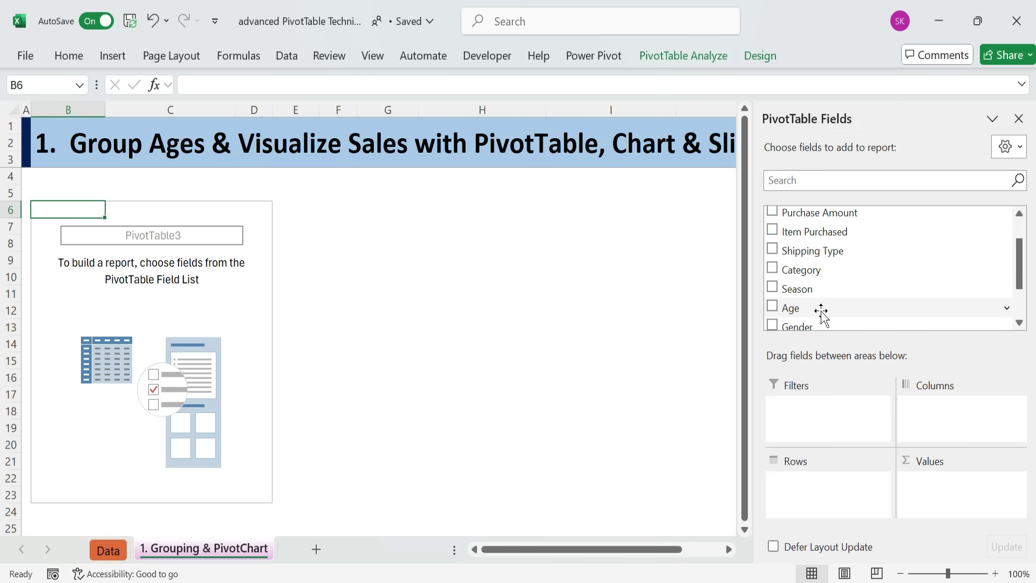
{"action": "left_click_drag", "start_coordinate": [821, 310], "coordinate": [841, 488]}
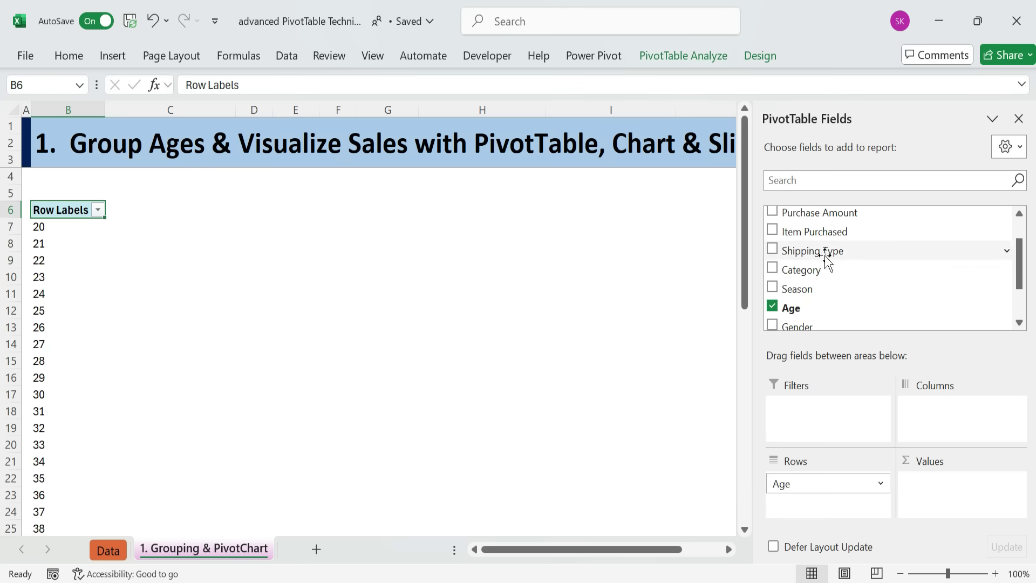
{"action": "left_click_drag", "start_coordinate": [822, 212], "coordinate": [950, 492]}
{"action": "left_click_drag", "start_coordinate": [216, 227], "coordinate": [156, 409]}
{"action": "left_click_drag", "start_coordinate": [57, 225], "coordinate": [54, 327]}
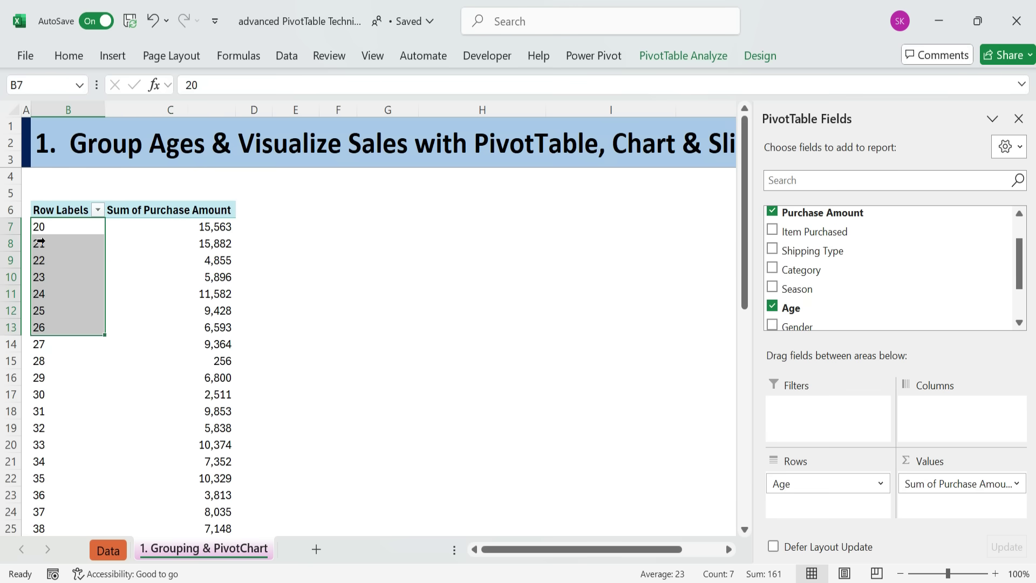
{"action": "left_click", "coordinate": [48, 227]}
{"action": "left_click", "coordinate": [48, 243]}
{"action": "left_click", "coordinate": [46, 230]}
{"action": "right_click", "coordinate": [44, 228]}
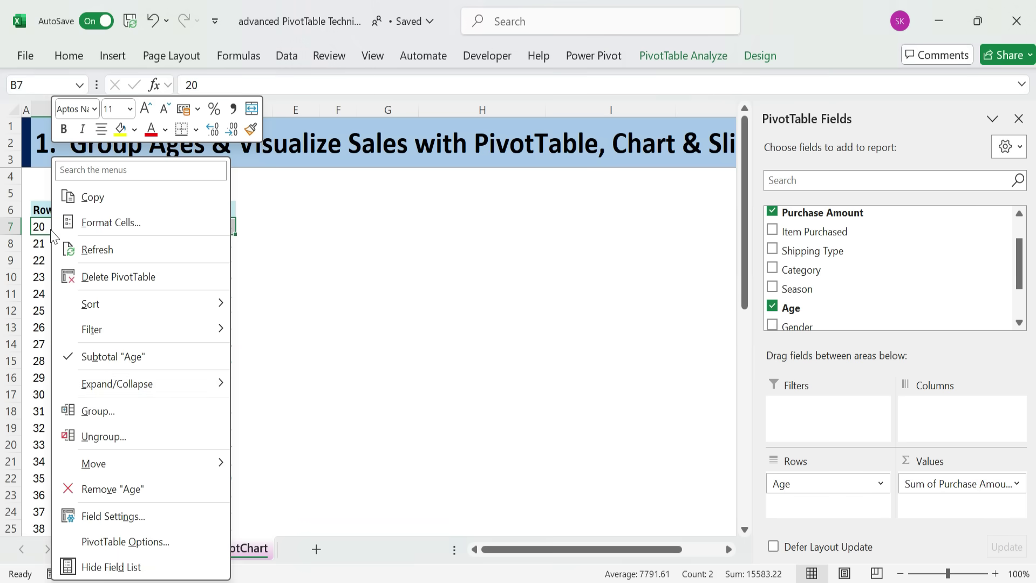
{"action": "left_click", "coordinate": [104, 412]}
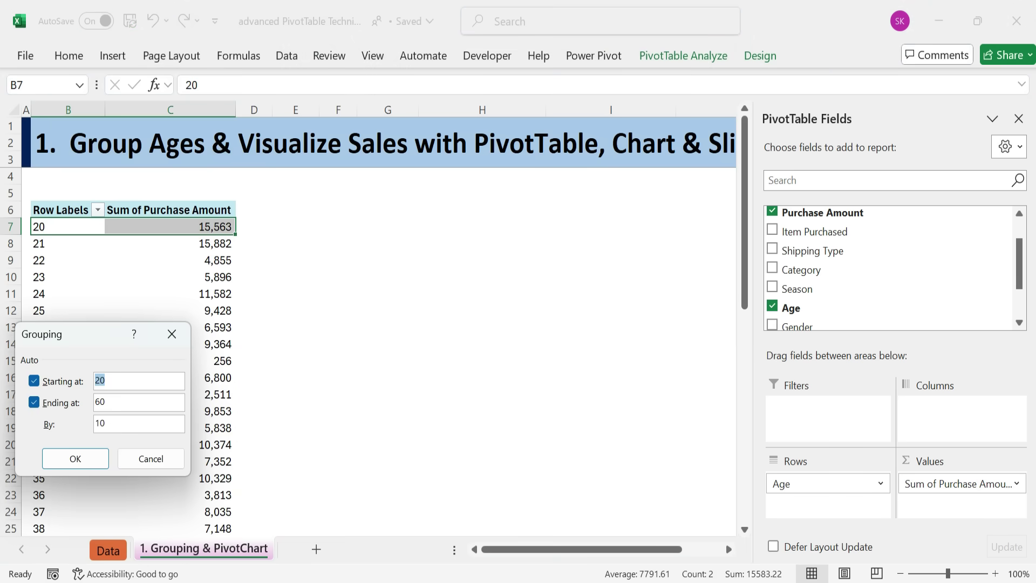
{"action": "left_click_drag", "start_coordinate": [106, 401], "coordinate": [92, 408]}
{"action": "left_click", "coordinate": [85, 456]}
{"action": "left_click", "coordinate": [60, 344]}
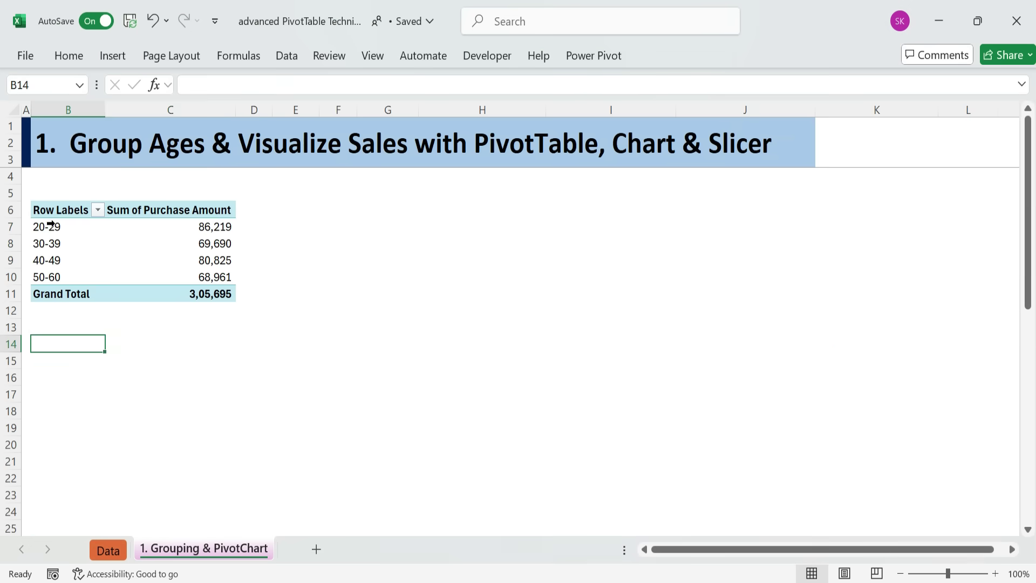
{"action": "left_click", "coordinate": [45, 226]}
{"action": "left_click", "coordinate": [35, 246]}
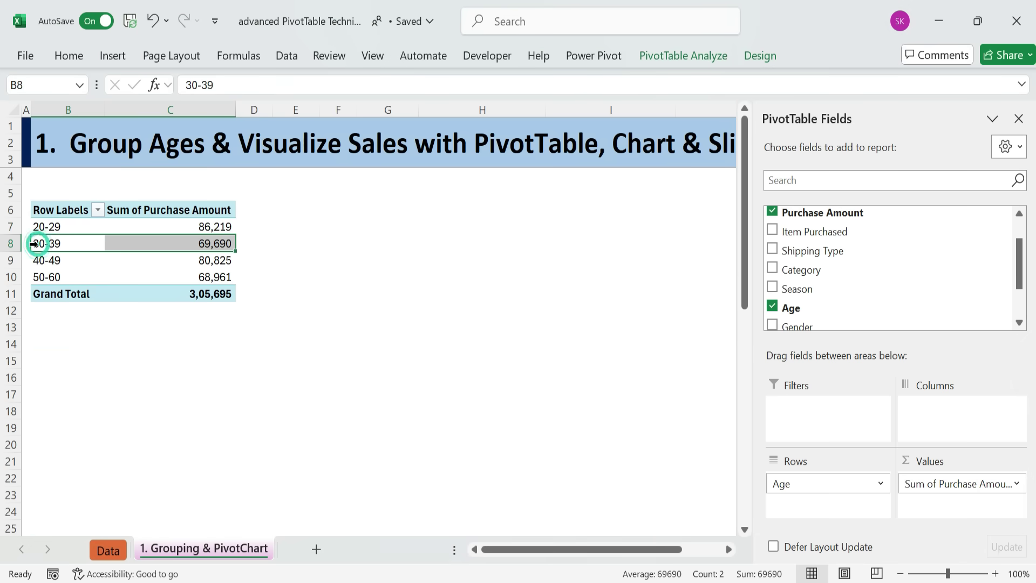
{"action": "left_click", "coordinate": [35, 261]}
{"action": "left_click", "coordinate": [35, 278]}
{"action": "left_click", "coordinate": [157, 340]}
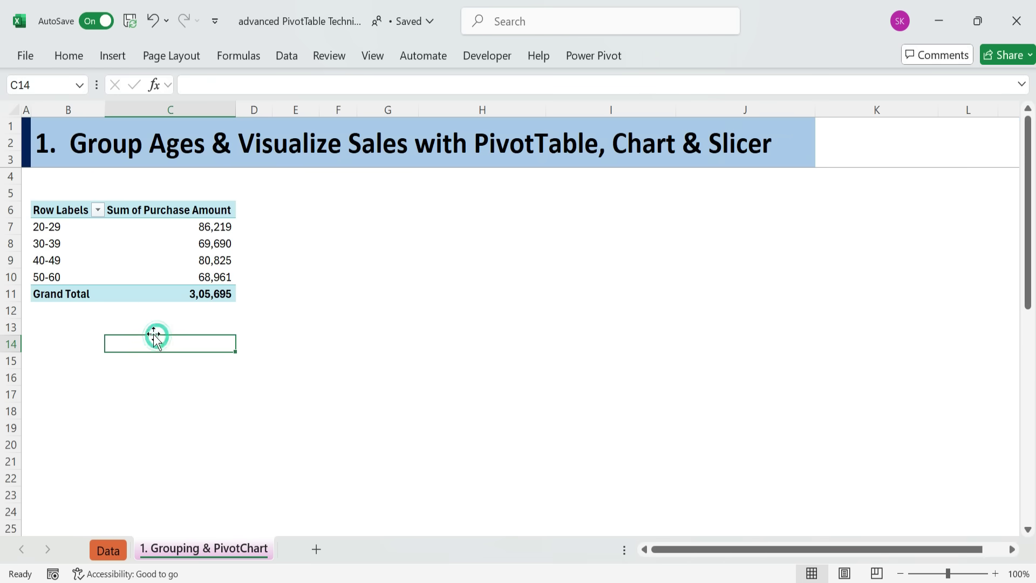
{"action": "left_click_drag", "start_coordinate": [42, 227], "coordinate": [210, 277]}
{"action": "left_click", "coordinate": [208, 324]}
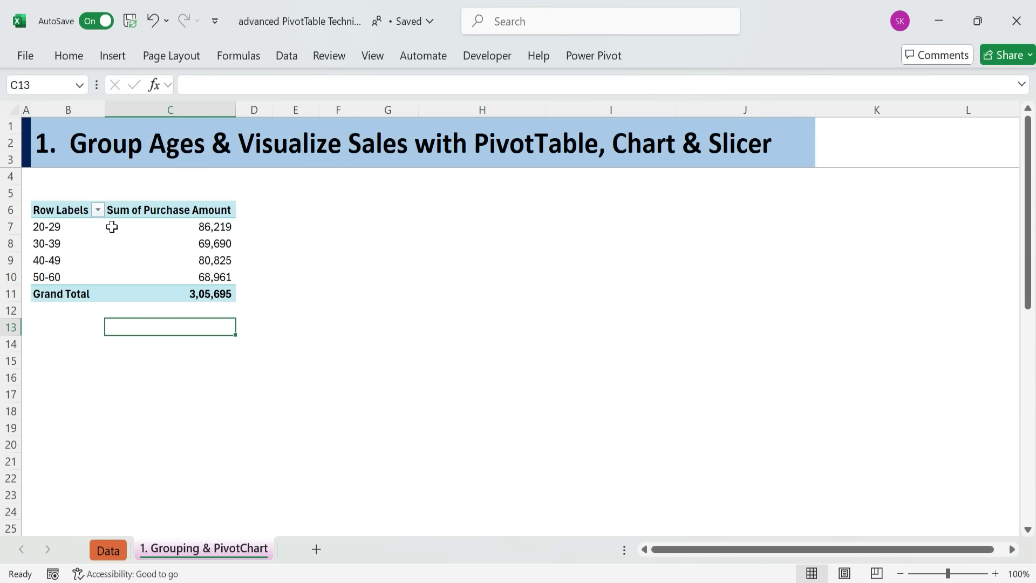
{"action": "left_click_drag", "start_coordinate": [69, 209], "coordinate": [244, 311]}
{"action": "left_click", "coordinate": [291, 259]}
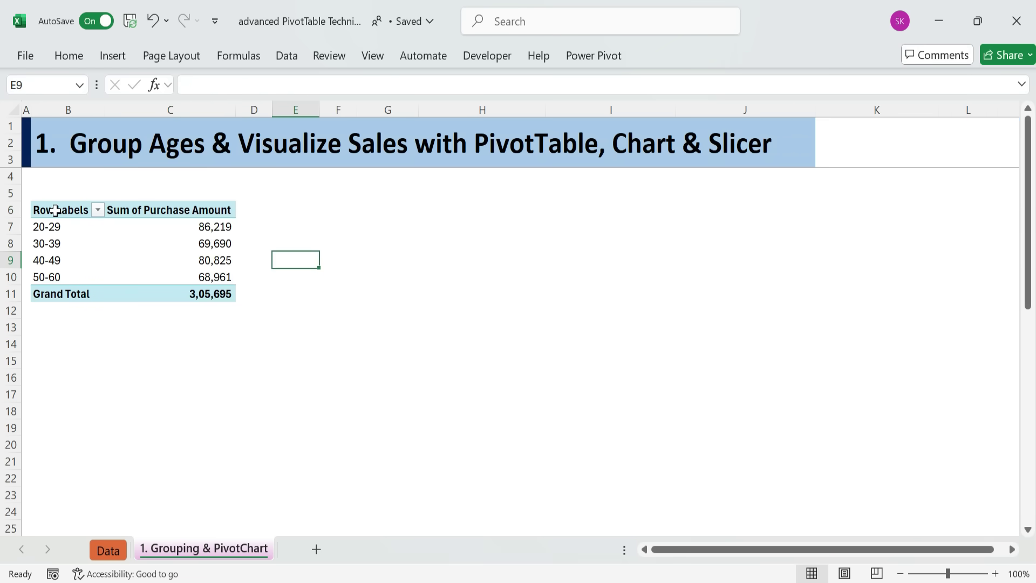
- Insert a clustered column PivotChart and move it beside the pivot table
{"action": "left_click", "coordinate": [55, 210]}
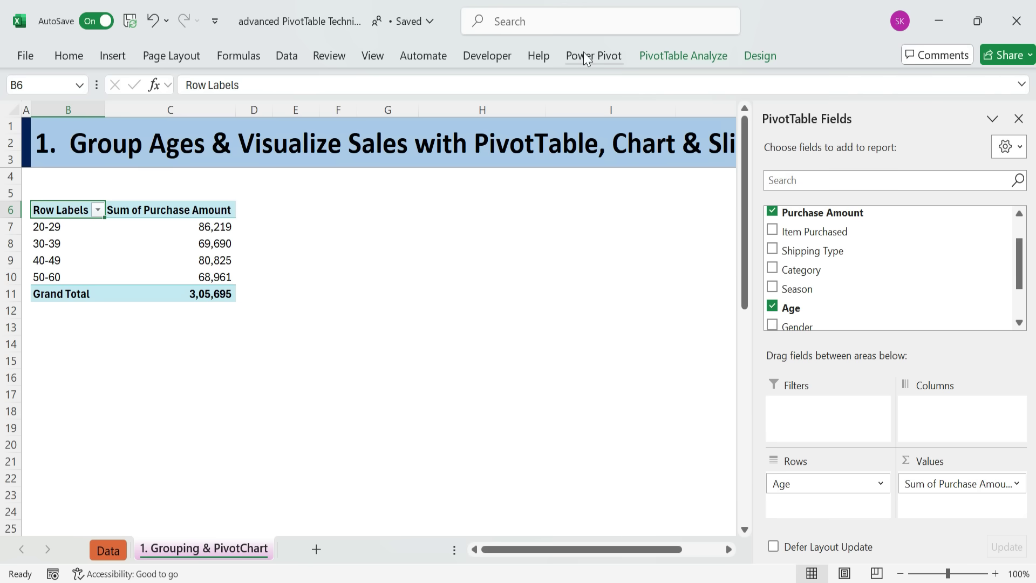
{"action": "left_click", "coordinate": [683, 56]}
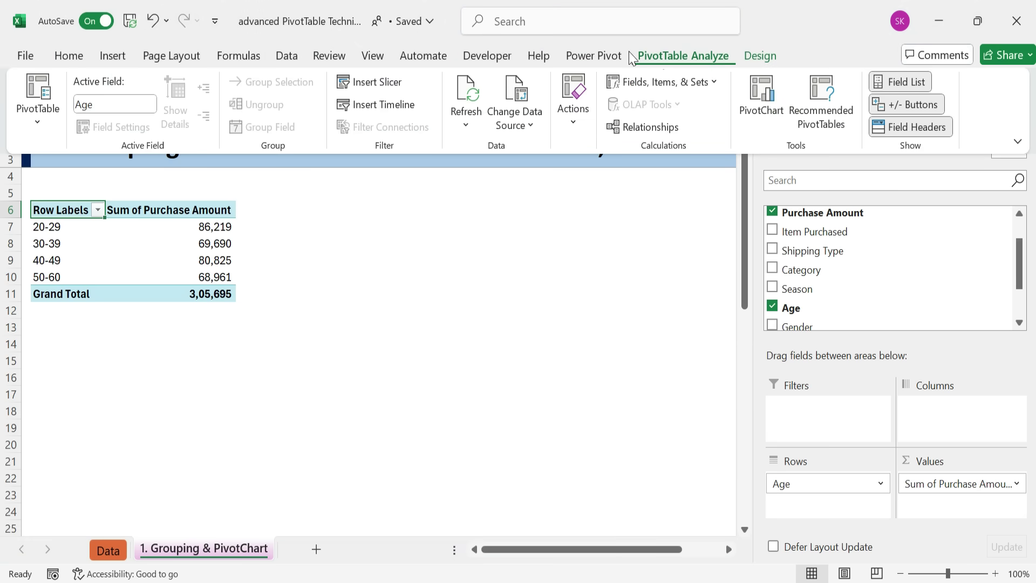
{"action": "left_click", "coordinate": [762, 103]}
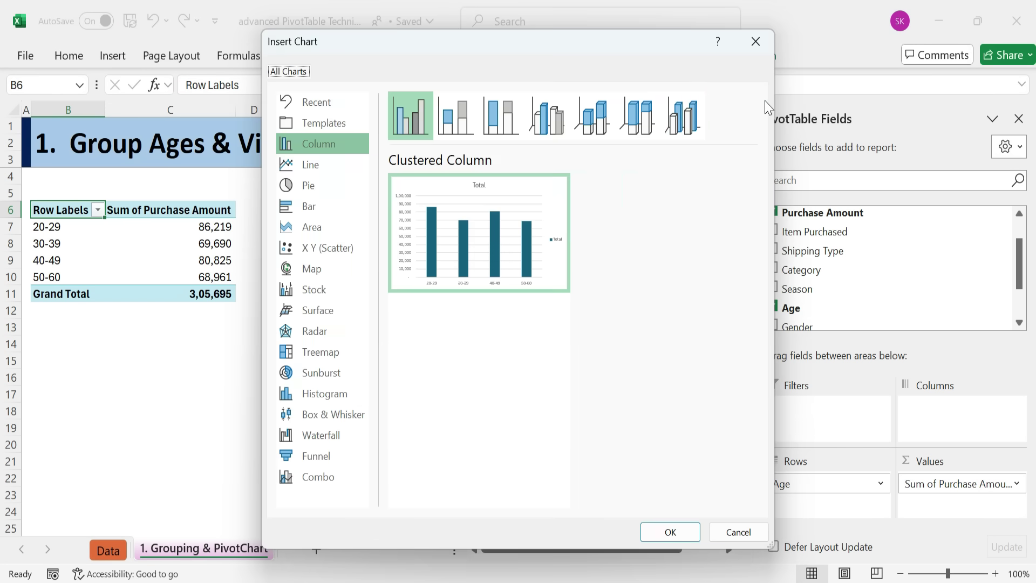
{"action": "mouse_move", "coordinate": [490, 243]}
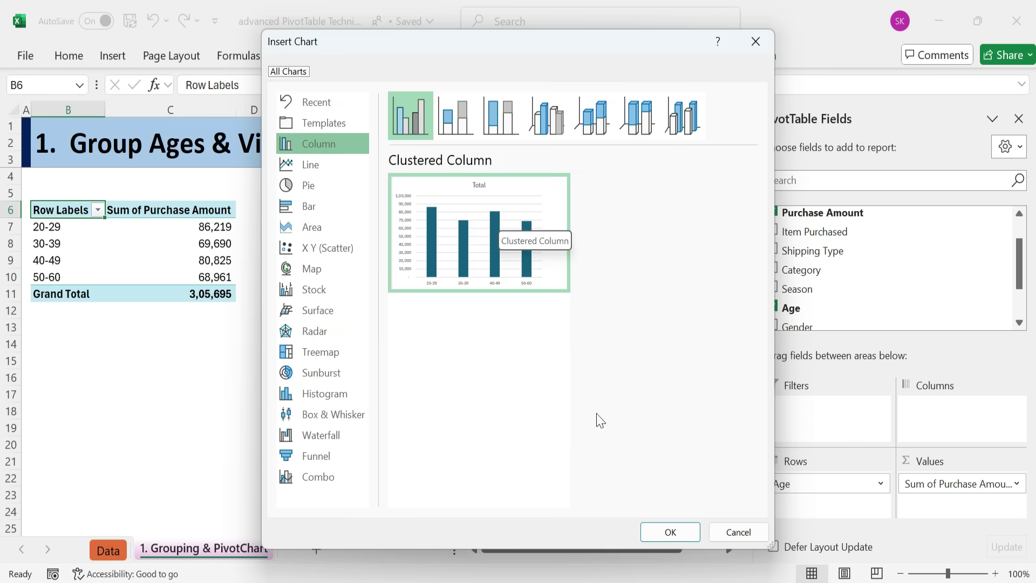
{"action": "left_click", "coordinate": [669, 532]}
{"action": "left_click_drag", "start_coordinate": [457, 471], "coordinate": [518, 438]}
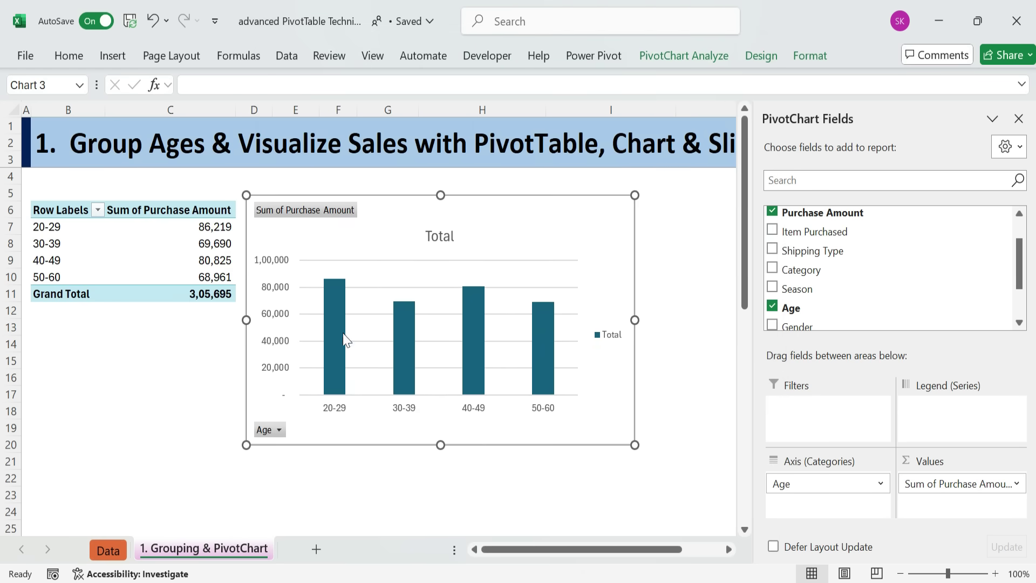
- Delete the chart's legend and its Total title
{"action": "left_click", "coordinate": [274, 287]}
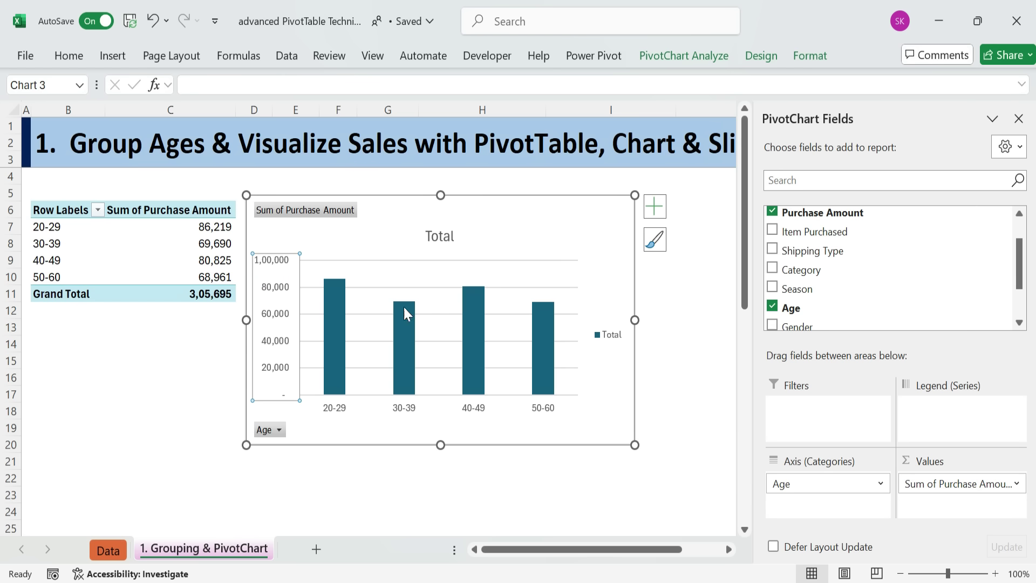
{"action": "left_click", "coordinate": [697, 334]}
{"action": "left_click", "coordinate": [619, 339]}
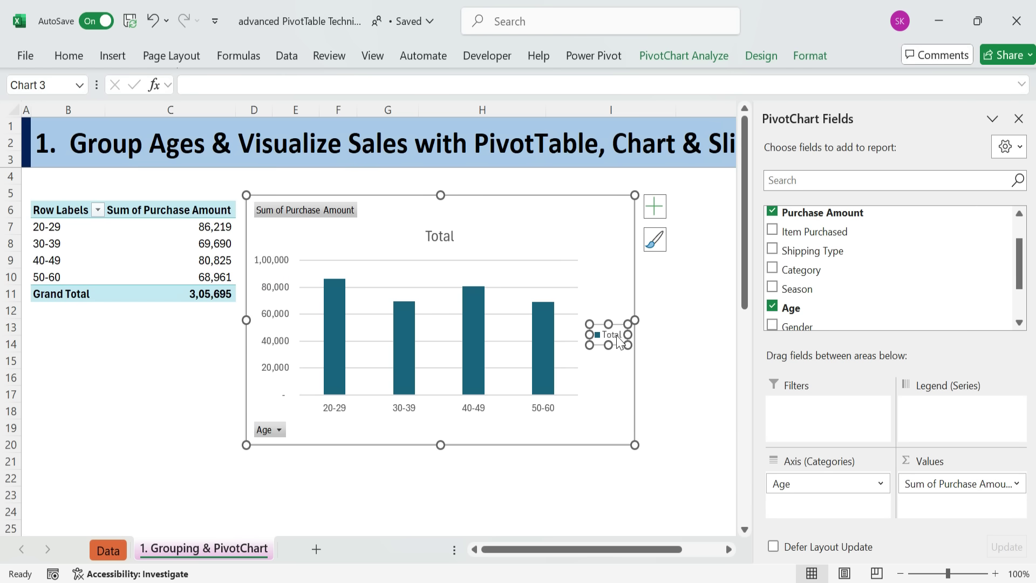
{"action": "key", "text": "Delete"}
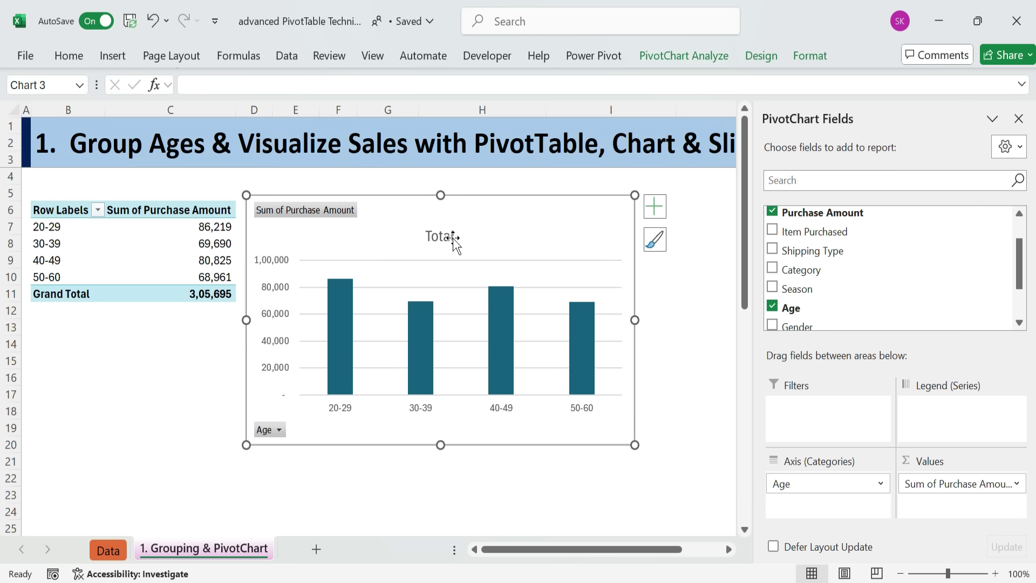
{"action": "left_click", "coordinate": [452, 240]}
{"action": "key", "text": "Delete"}
{"action": "left_click", "coordinate": [693, 309]}
- Insert a Gender slicer for the pivot and shrink it to a compact size below the table
{"action": "left_click", "coordinate": [69, 214]}
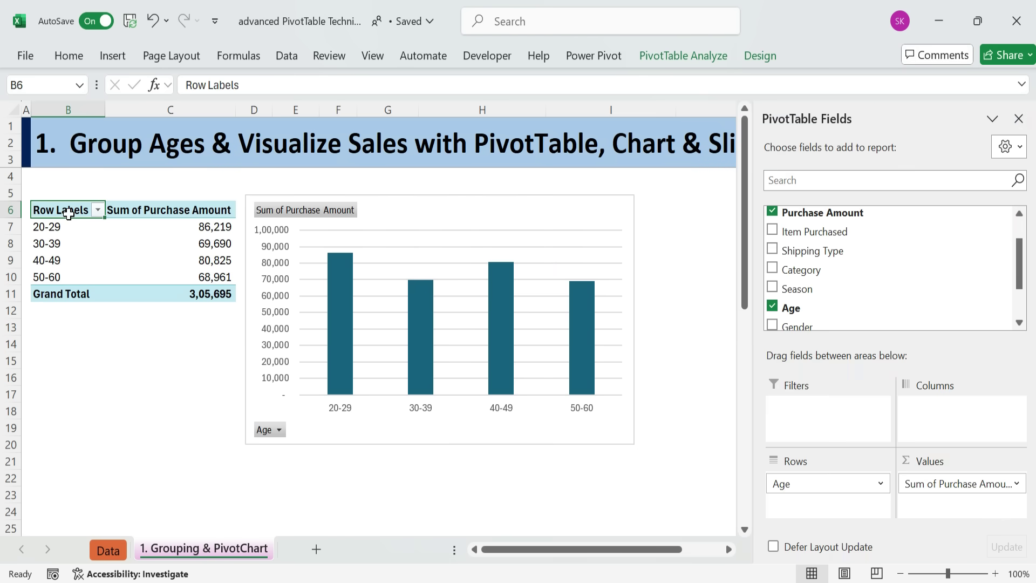
{"action": "left_click", "coordinate": [682, 56]}
{"action": "left_click", "coordinate": [396, 86]}
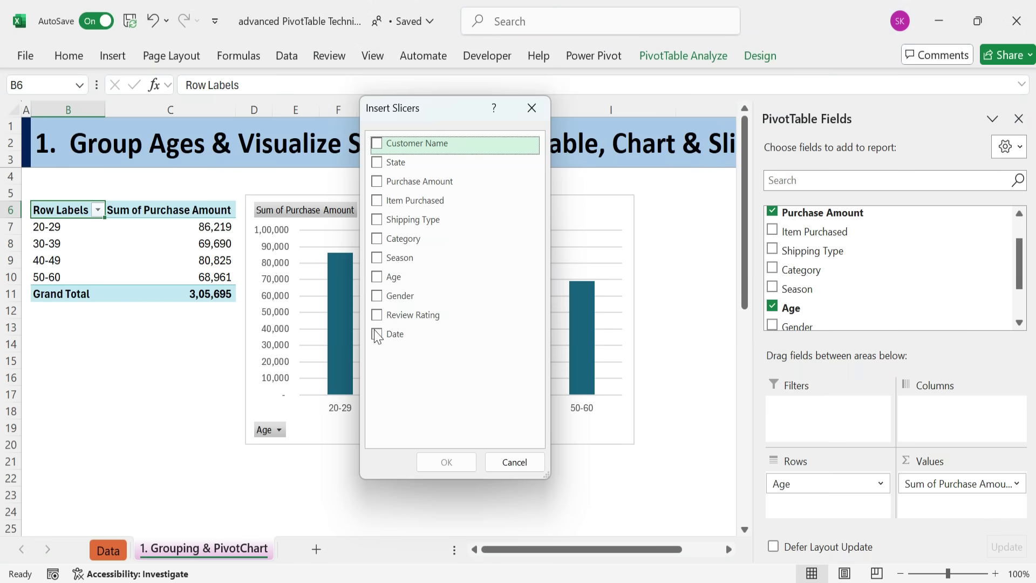
{"action": "left_click", "coordinate": [377, 282]}
{"action": "left_click", "coordinate": [378, 284]}
{"action": "left_click", "coordinate": [377, 296]}
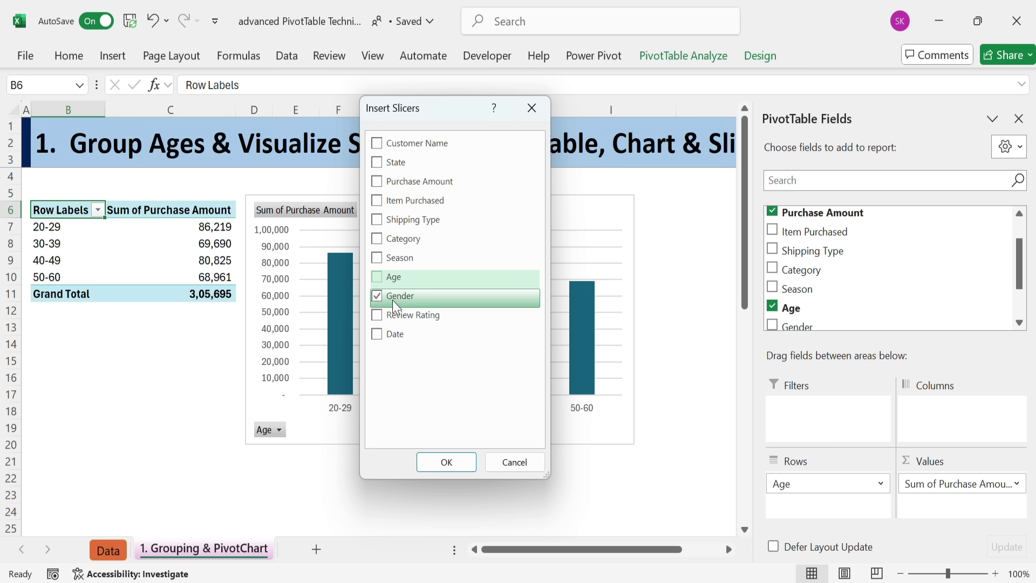
{"action": "left_click", "coordinate": [446, 462]}
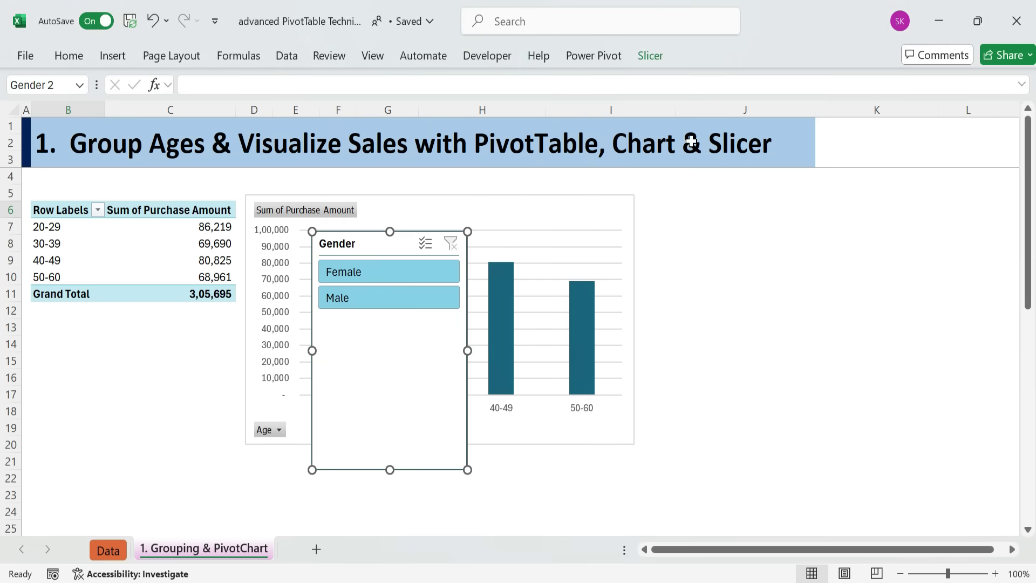
{"action": "left_click", "coordinate": [651, 56]}
{"action": "left_click_drag", "start_coordinate": [389, 469], "coordinate": [128, 379]}
{"action": "left_click", "coordinate": [374, 442]}
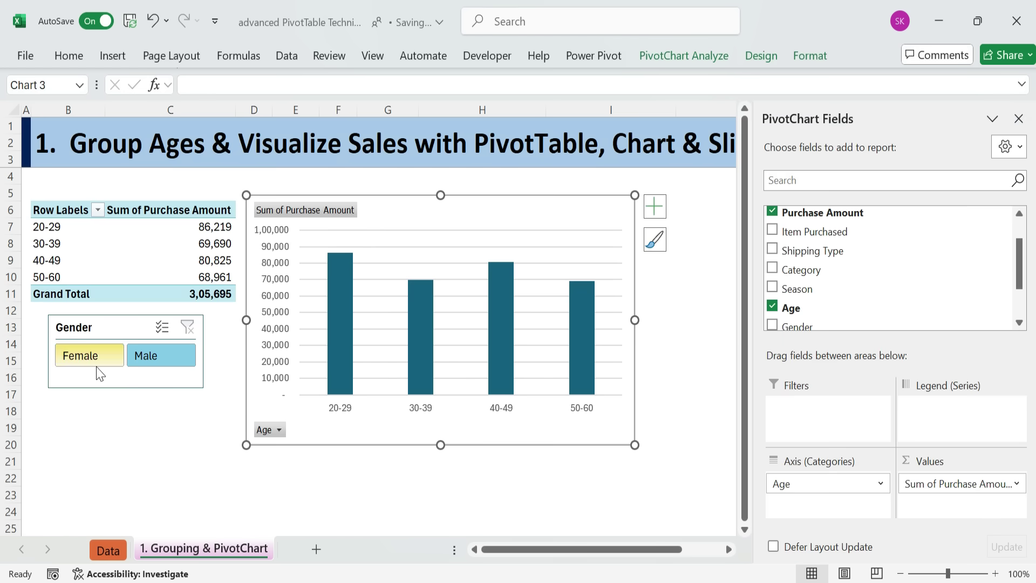
{"action": "left_click", "coordinate": [158, 356]}
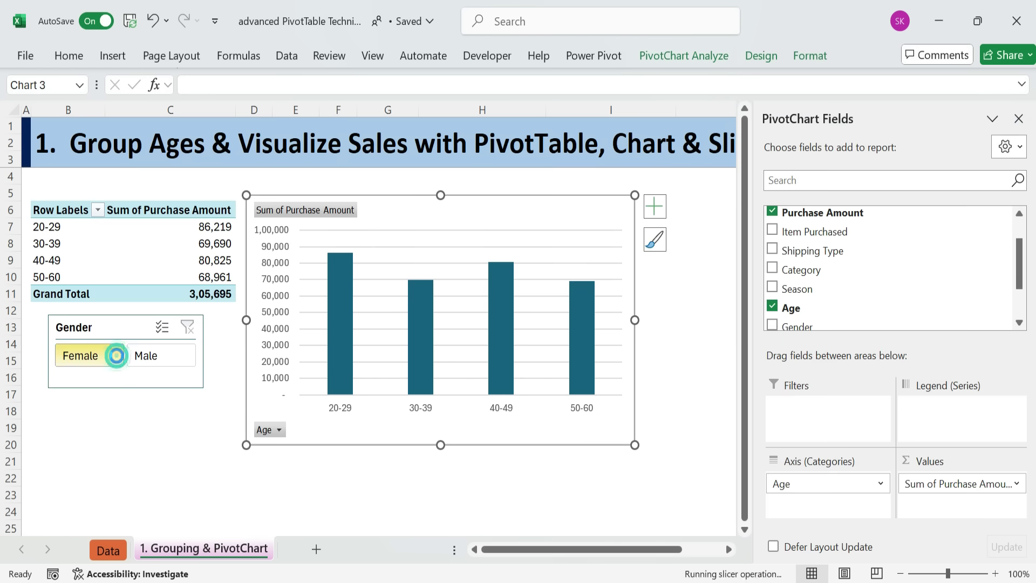
{"action": "left_click", "coordinate": [86, 361]}
{"action": "left_click_drag", "start_coordinate": [208, 227], "coordinate": [210, 277]}
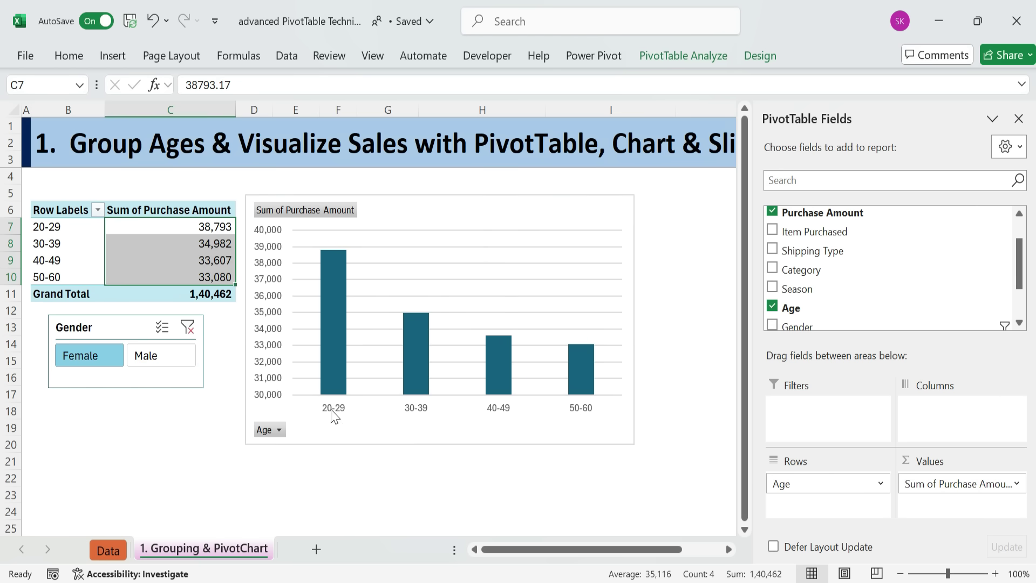
{"action": "left_click", "coordinate": [158, 356]}
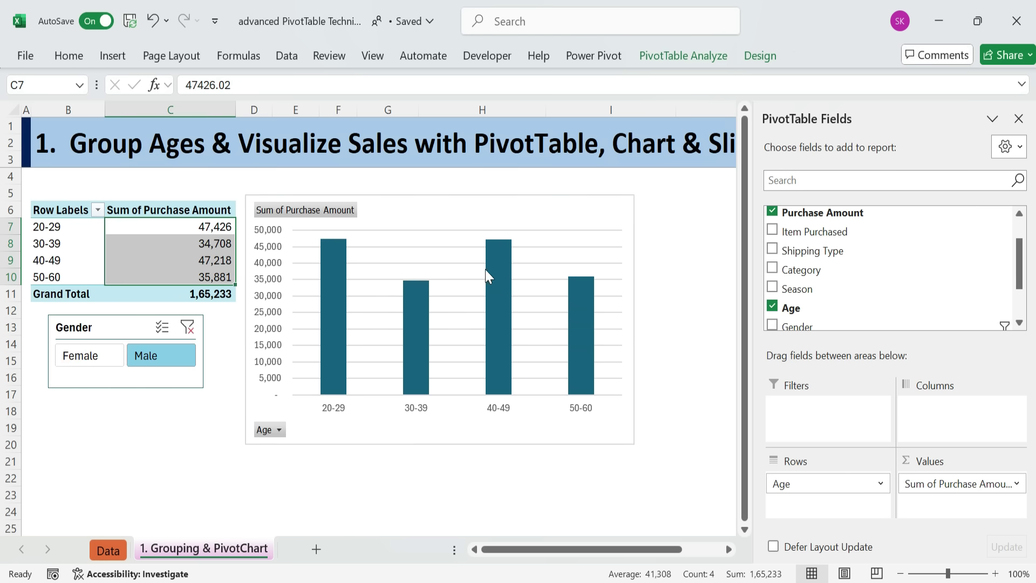
{"action": "left_click", "coordinate": [692, 255]}
{"action": "left_click", "coordinate": [187, 327]}
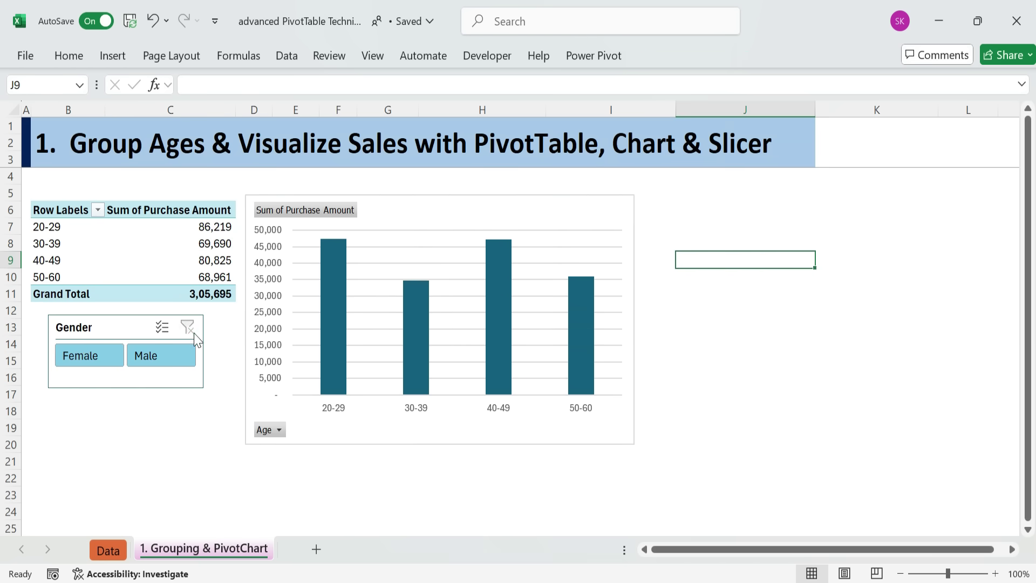
{"action": "left_click", "coordinate": [769, 341]}
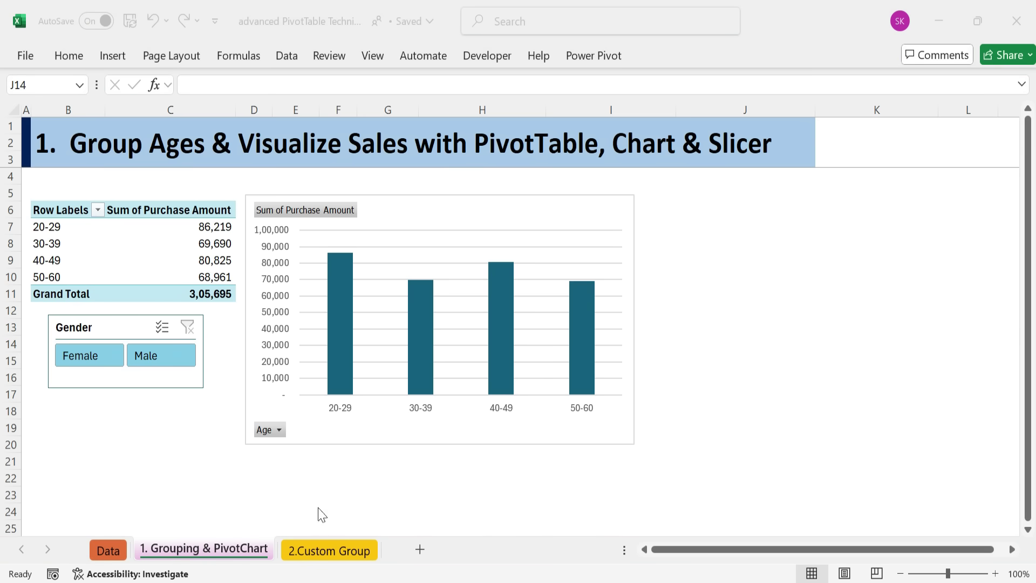
- From the Data sheet's table, set up a new PivotTable located at B6 on 2.Custom Group
{"action": "left_click", "coordinate": [302, 549]}
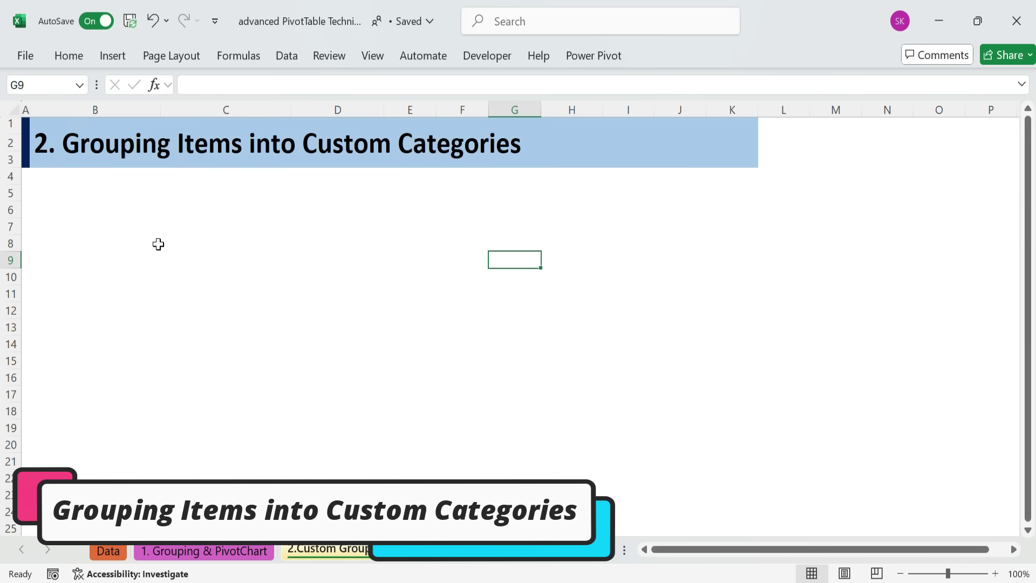
{"action": "left_click", "coordinate": [109, 551]}
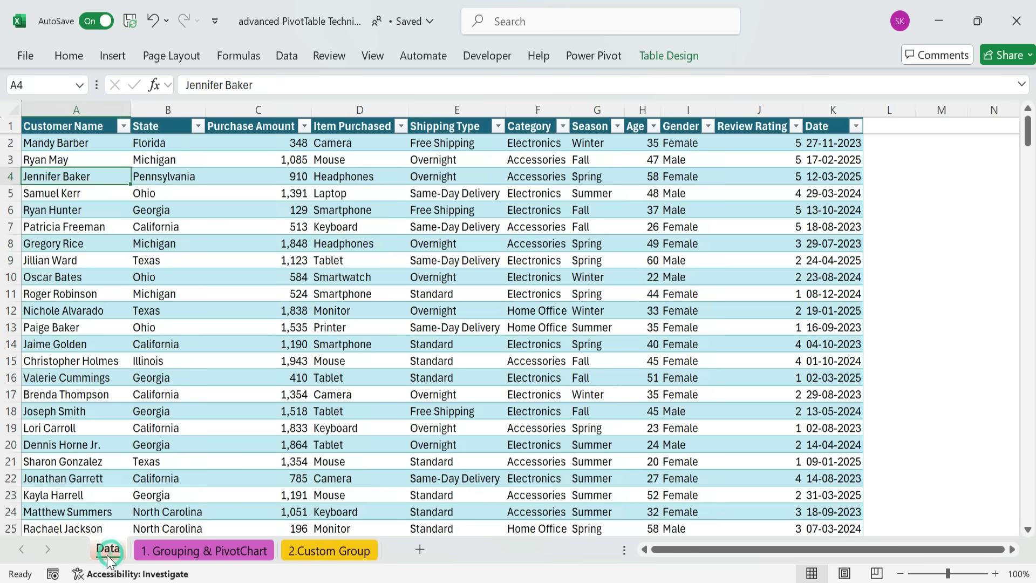
{"action": "left_click", "coordinate": [154, 210]}
{"action": "left_click", "coordinate": [96, 157]}
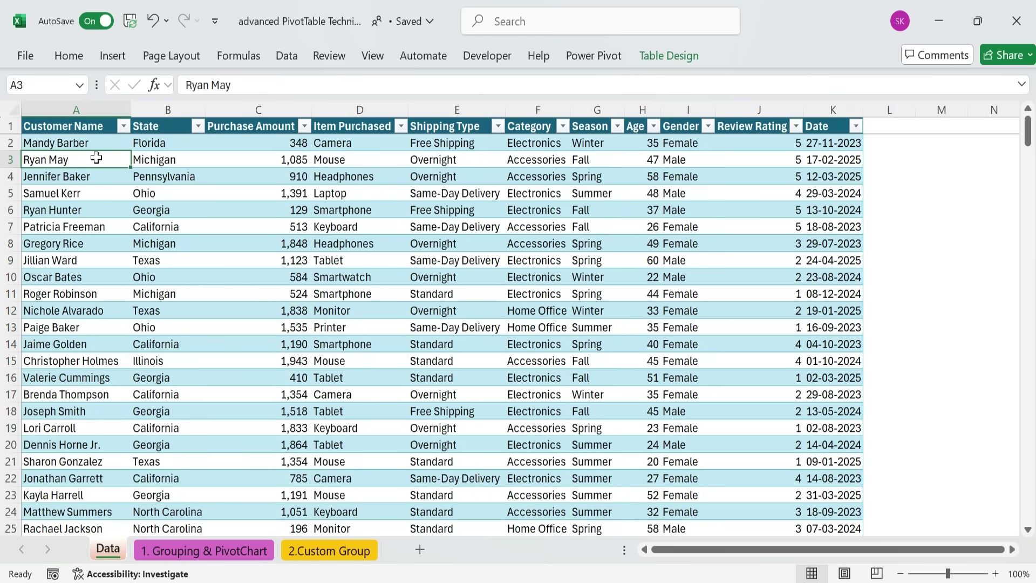
{"action": "left_click", "coordinate": [69, 55]}
{"action": "left_click", "coordinate": [113, 56]}
{"action": "left_click", "coordinate": [34, 91]}
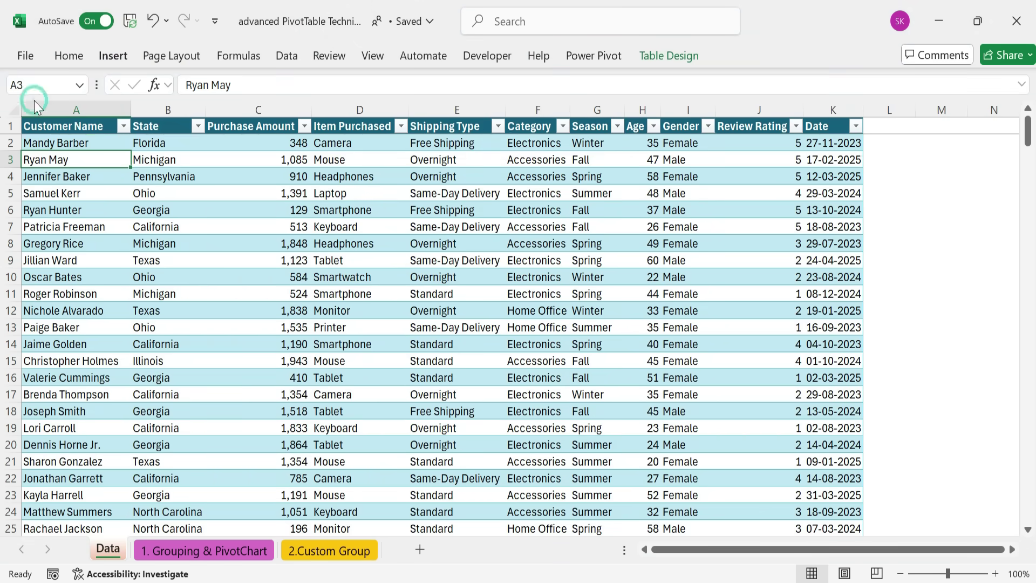
{"action": "left_click", "coordinate": [313, 295]}
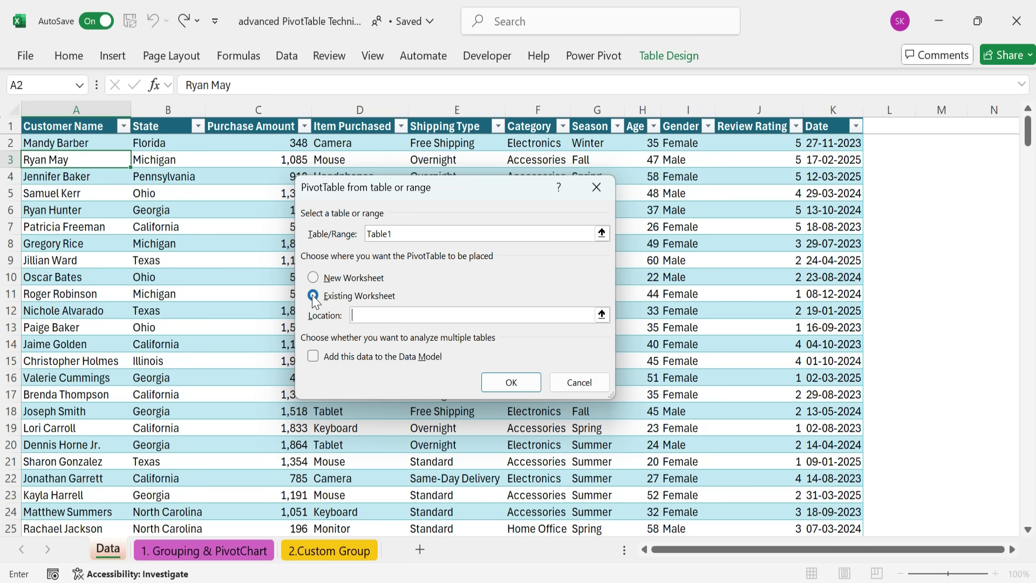
{"action": "left_click", "coordinate": [317, 551]}
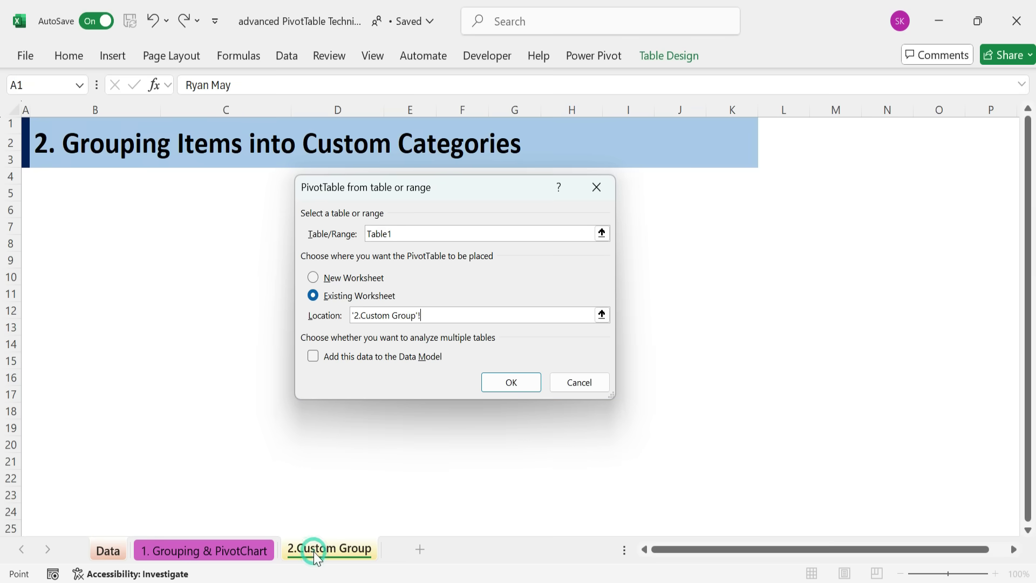
{"action": "left_click", "coordinate": [79, 209]}
- Confirm the PivotTable and add Shipping Type to Rows and Purchase Amount to Values
{"action": "left_click", "coordinate": [514, 384]}
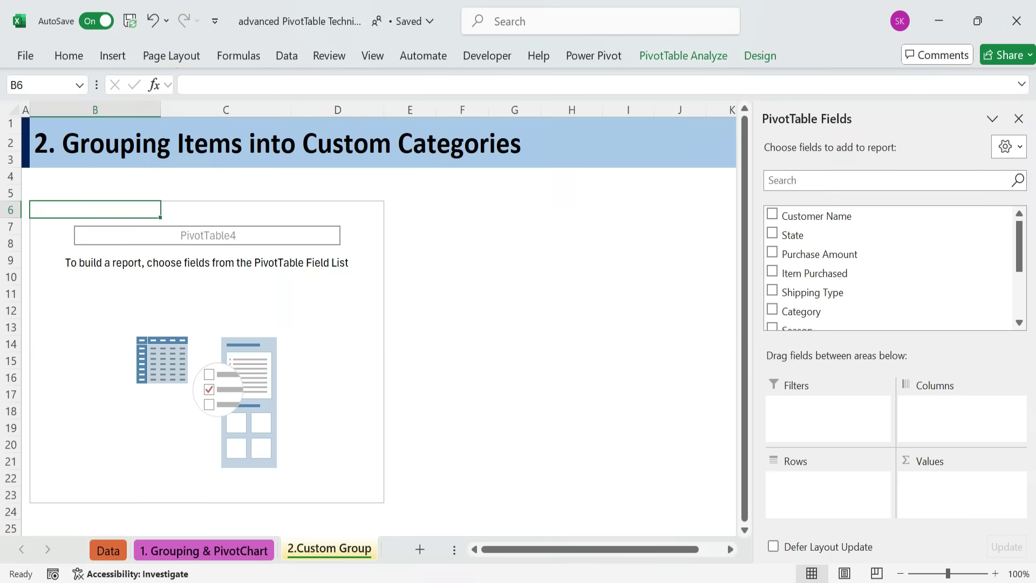
{"action": "left_click_drag", "start_coordinate": [815, 292], "coordinate": [852, 497]}
{"action": "left_click_drag", "start_coordinate": [819, 256], "coordinate": [934, 488]}
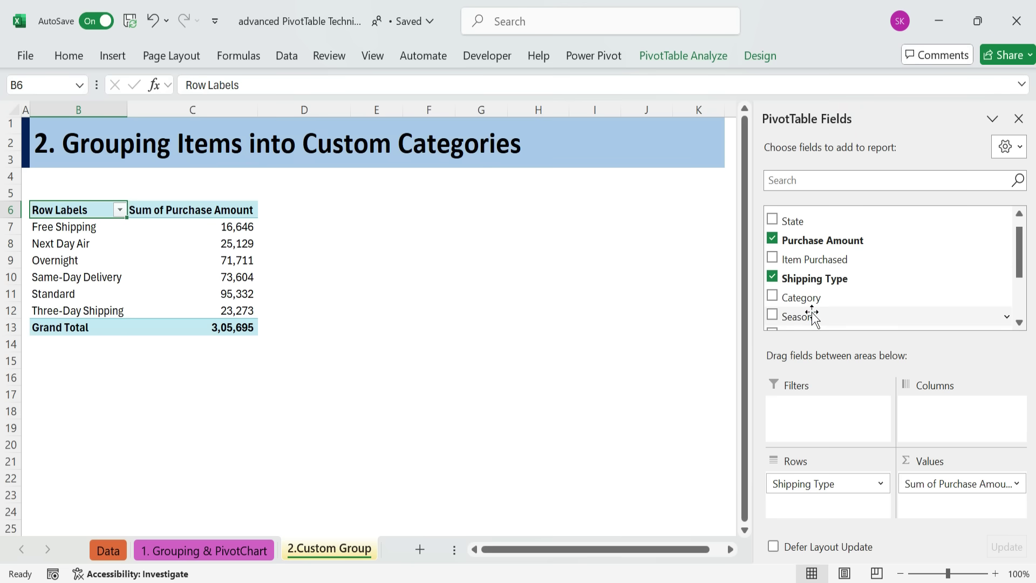
- Add Season to Columns, then select the six shipping type labels
{"action": "left_click_drag", "start_coordinate": [808, 315], "coordinate": [946, 410]}
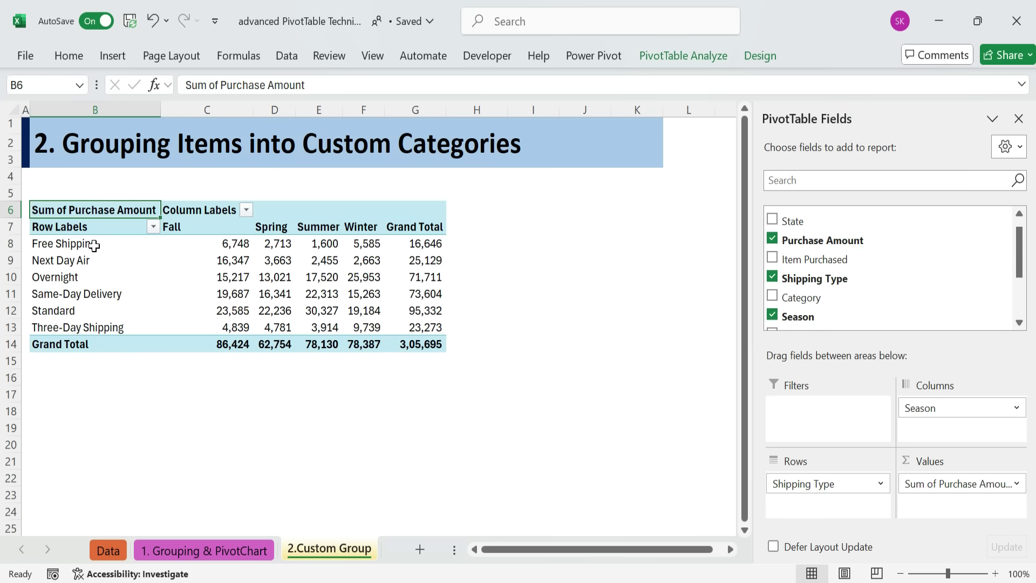
{"action": "left_click_drag", "start_coordinate": [93, 246], "coordinate": [402, 327]}
{"action": "left_click", "coordinate": [108, 412]}
{"action": "left_click", "coordinate": [99, 244]}
{"action": "left_click_drag", "start_coordinate": [99, 244], "coordinate": [101, 326]}
- Group Next Day Air, Overnight and Same-Day Delivery and rename the group Express
{"action": "left_click", "coordinate": [89, 269]}
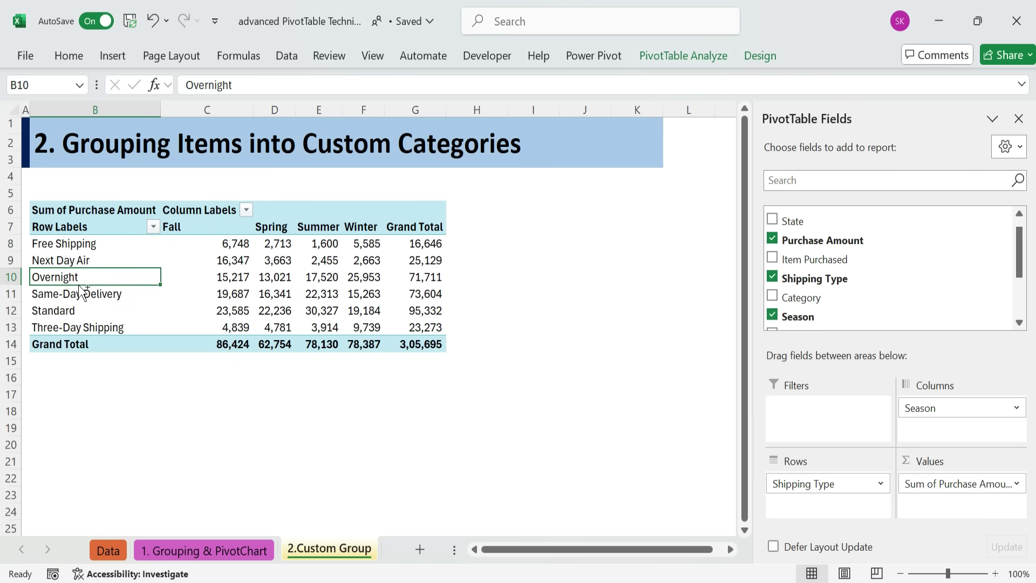
{"action": "left_click", "coordinate": [91, 261], "text": "ctrl"}
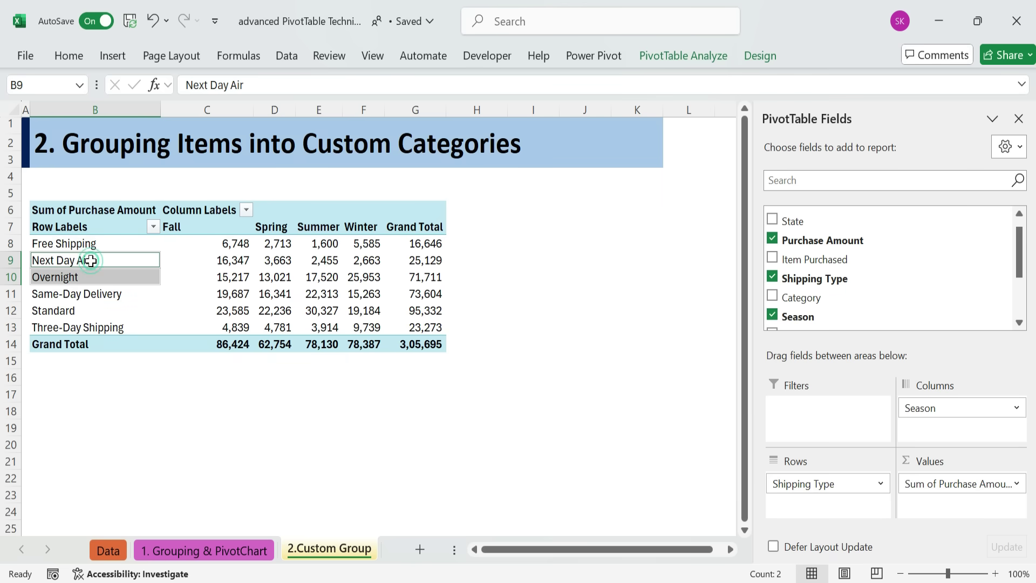
{"action": "left_click", "coordinate": [75, 296], "text": "ctrl"}
{"action": "right_click", "coordinate": [78, 261]}
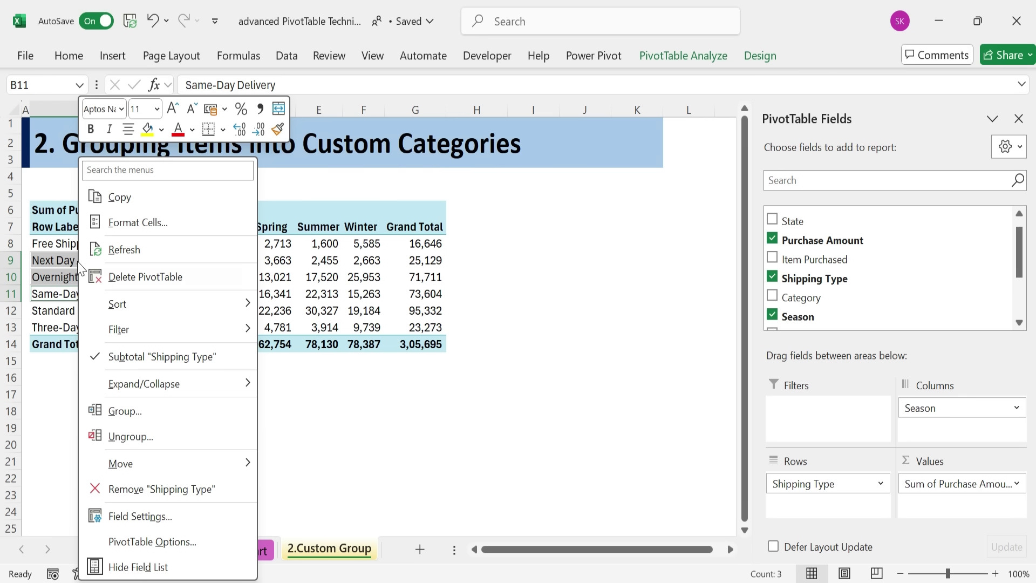
{"action": "left_click", "coordinate": [133, 418]}
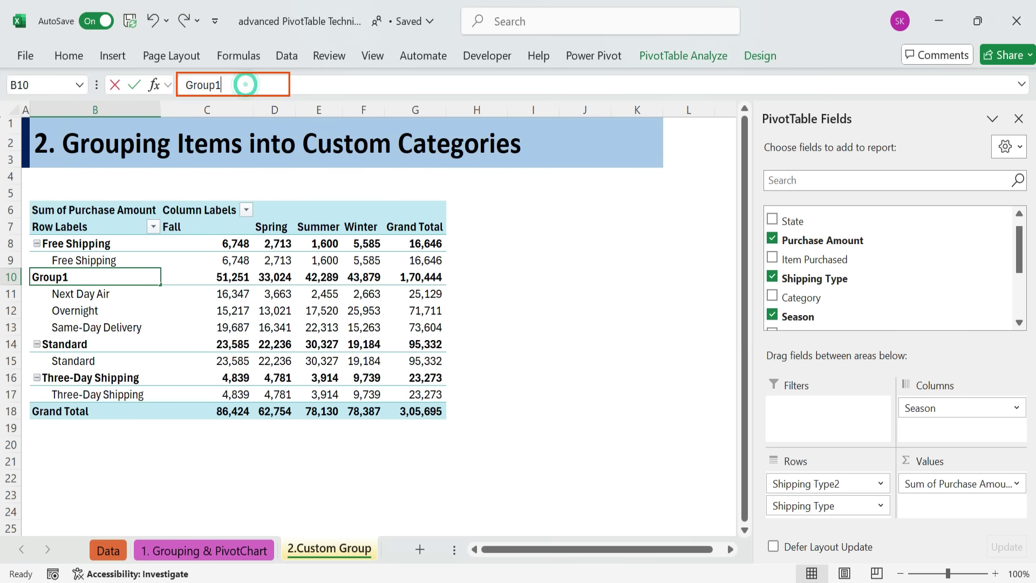
{"action": "double_click", "coordinate": [243, 84]}
{"action": "type", "text": "Express"}
{"action": "key", "text": "Return"}
- Group Free Shipping, Standard and Three-Day Shipping and rename Group2 to Standard
{"action": "left_click", "coordinate": [93, 366]}
{"action": "left_click", "coordinate": [81, 393], "text": "ctrl"}
{"action": "left_click", "coordinate": [101, 262], "text": "ctrl"}
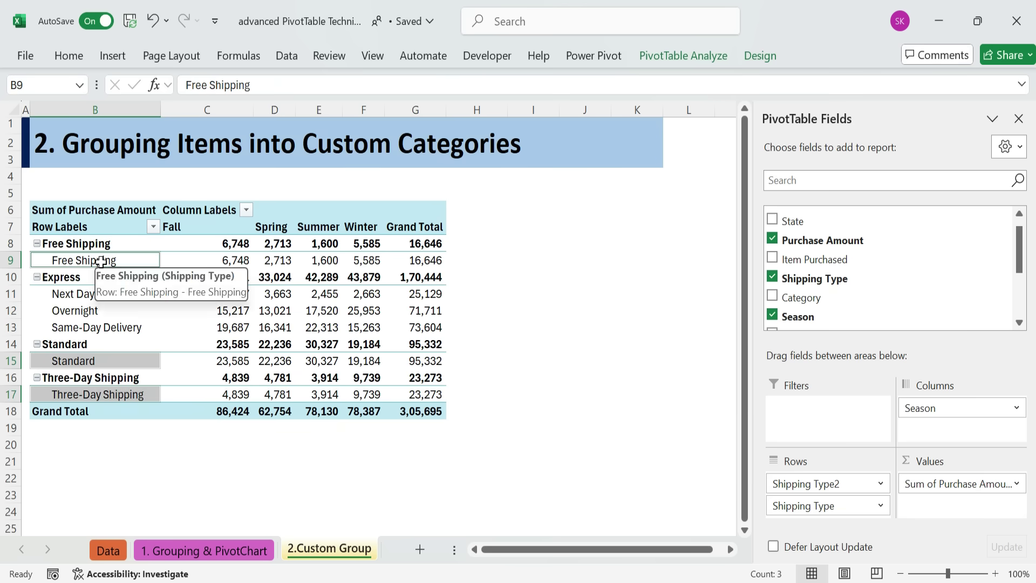
{"action": "right_click", "coordinate": [101, 262]}
{"action": "left_click", "coordinate": [159, 413]}
{"action": "left_click", "coordinate": [99, 444]}
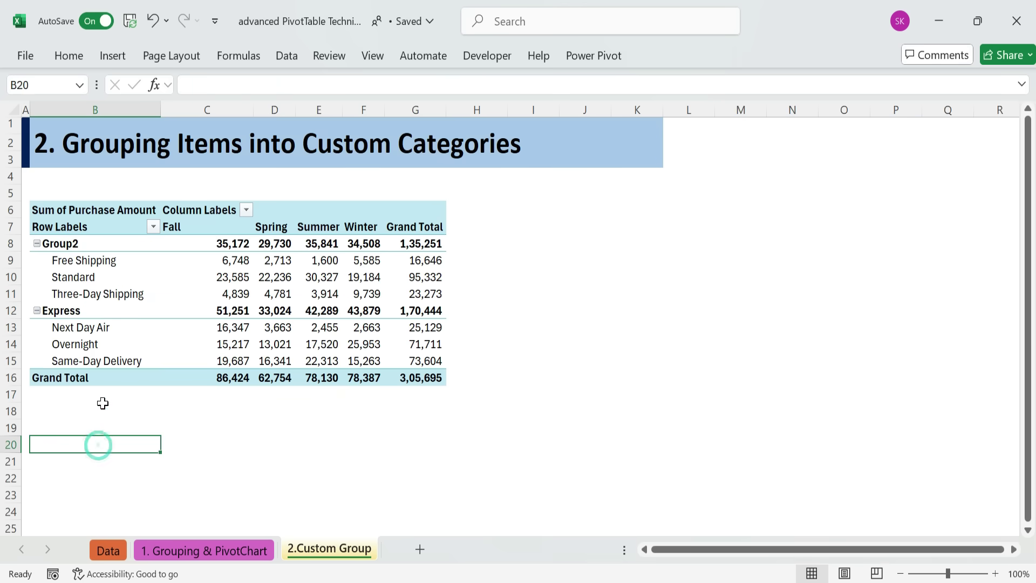
{"action": "double_click", "coordinate": [110, 249]}
{"action": "double_click", "coordinate": [112, 249]}
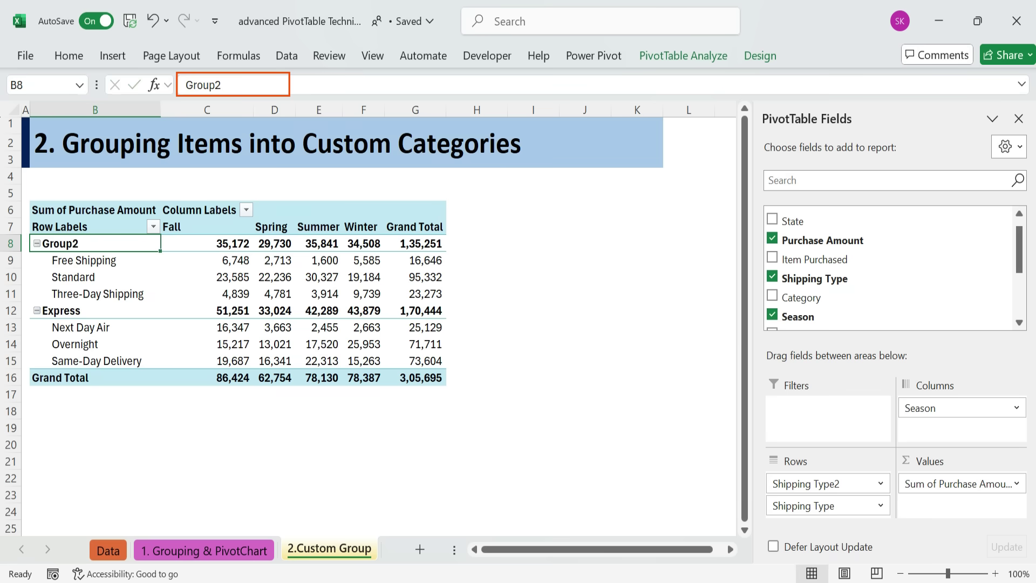
{"action": "key", "text": "F2"}
{"action": "type", "text": "Standar"}
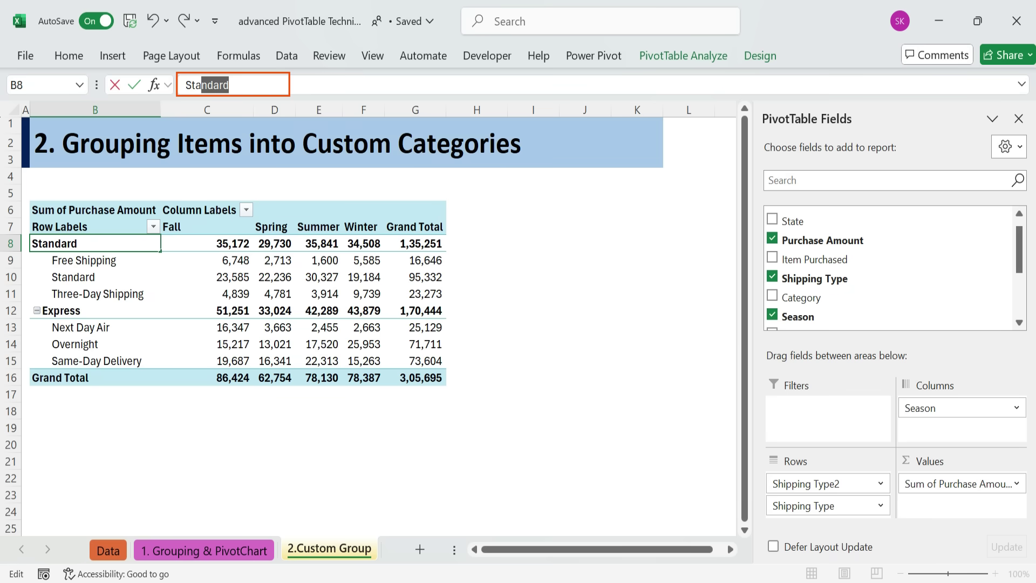
{"action": "type", "text": "d"}
{"action": "key", "text": "Return"}
{"action": "left_click", "coordinate": [81, 312]}
{"action": "left_click_drag", "start_coordinate": [102, 262], "coordinate": [102, 294]}
{"action": "left_click_drag", "start_coordinate": [81, 327], "coordinate": [86, 361]}
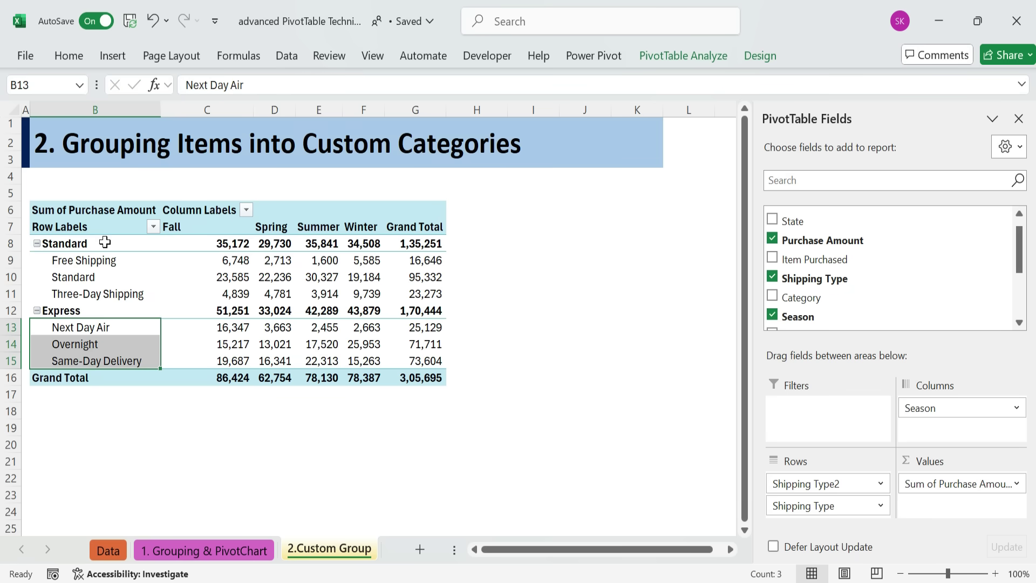
- Open Field Settings for the Shipping Type2 row field and enter the custom name Shipping Level
{"action": "left_click", "coordinate": [841, 484]}
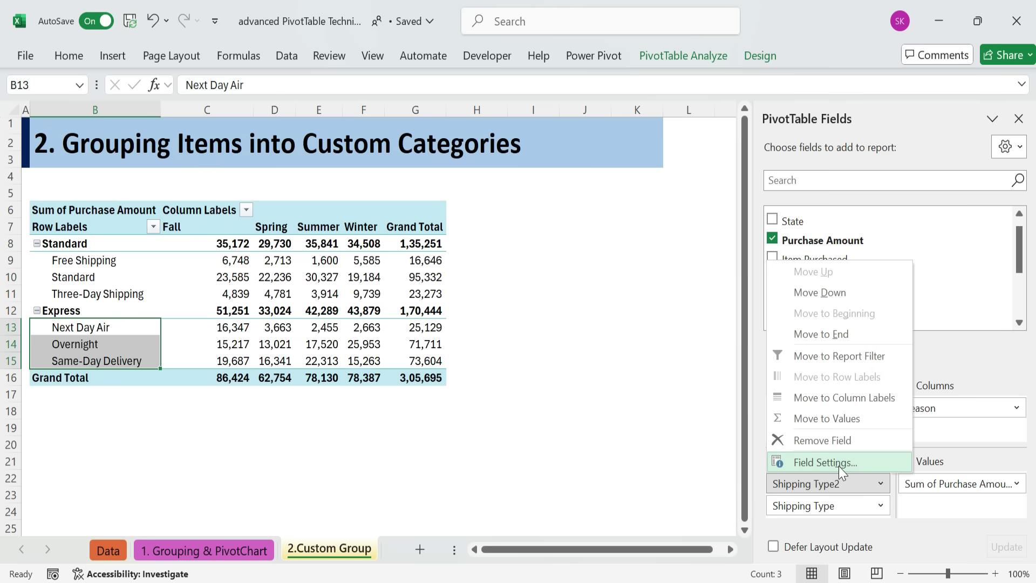
{"action": "left_click", "coordinate": [838, 463]}
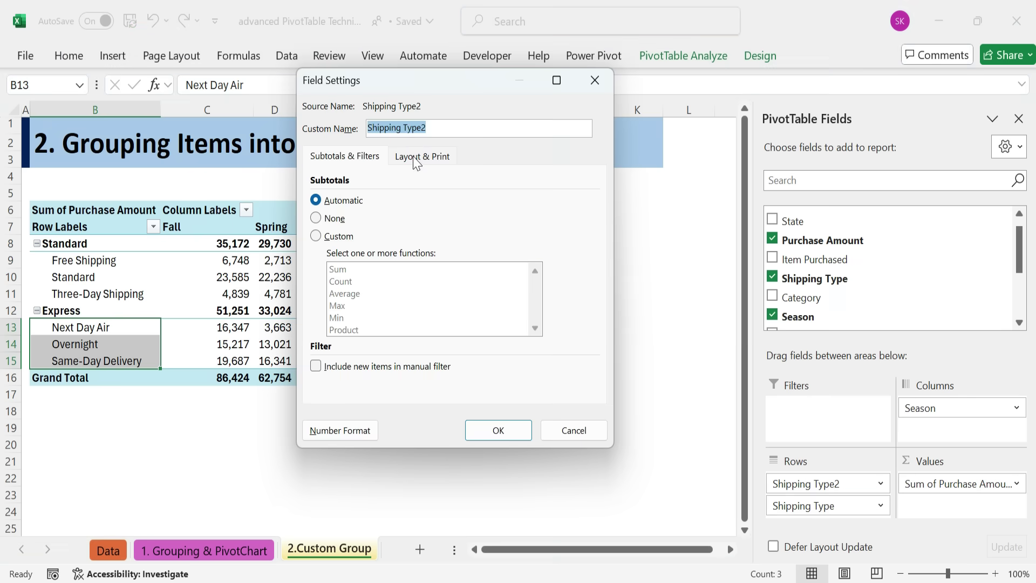
{"action": "left_click", "coordinate": [403, 128]}
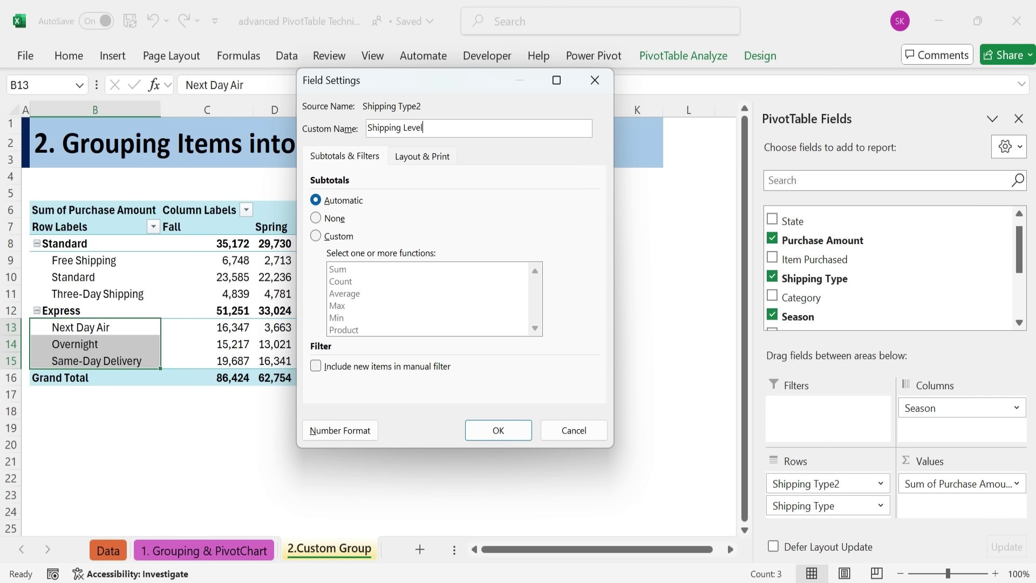
- Apply the Shipping Level name, then replace Shipping Type in Rows with Category
{"action": "left_click", "coordinate": [498, 430]}
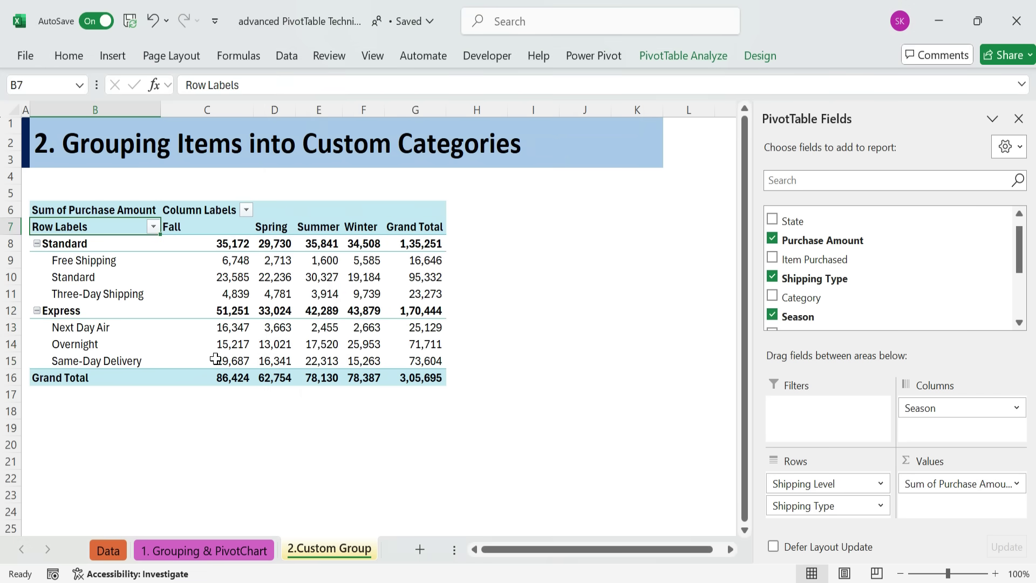
{"action": "left_click_drag", "start_coordinate": [233, 244], "coordinate": [418, 379]}
{"action": "left_click", "coordinate": [828, 505]}
{"action": "left_click", "coordinate": [821, 505]}
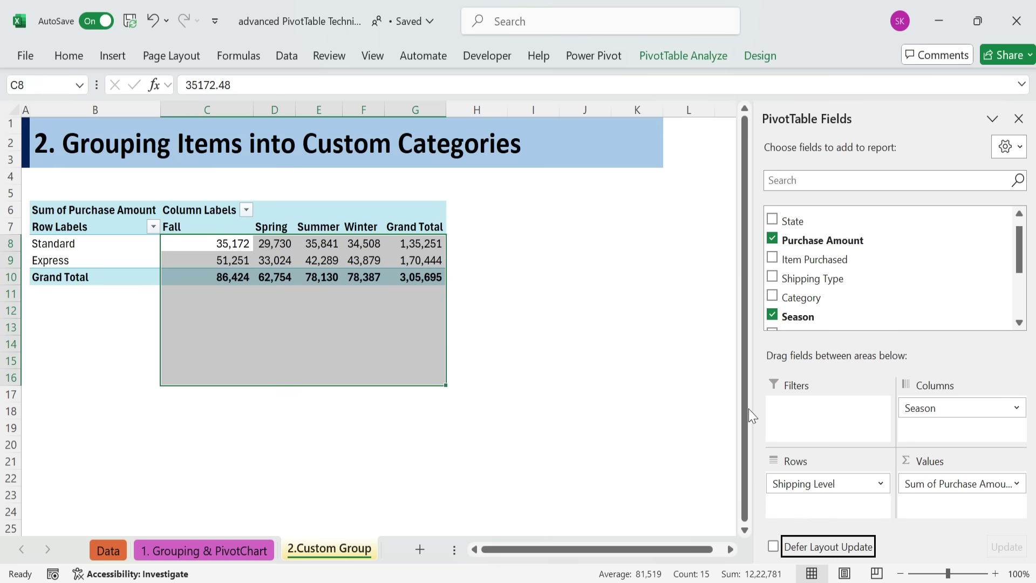
{"action": "left_click_drag", "start_coordinate": [798, 298], "coordinate": [821, 511]}
{"action": "left_click", "coordinate": [76, 242]}
{"action": "left_click_drag", "start_coordinate": [72, 260], "coordinate": [74, 366]}
{"action": "left_click", "coordinate": [76, 308]}
{"action": "left_click_drag", "start_coordinate": [236, 261], "coordinate": [421, 360]}
{"action": "left_click", "coordinate": [533, 310]}
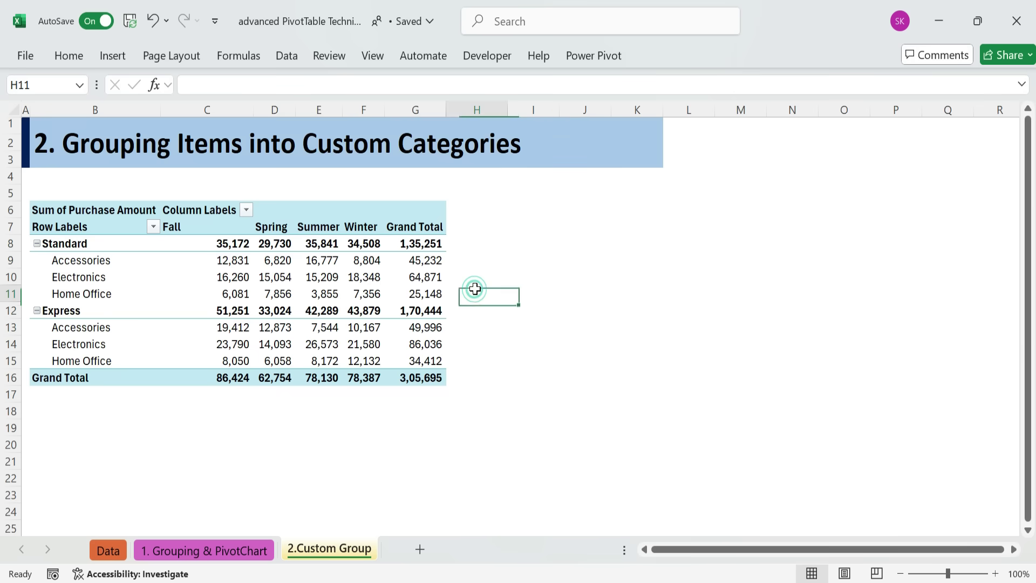
{"action": "left_click", "coordinate": [275, 243]}
- Nest Shipping Type beneath Category in Rows and scroll through the resulting breakdown
{"action": "left_click", "coordinate": [128, 234]}
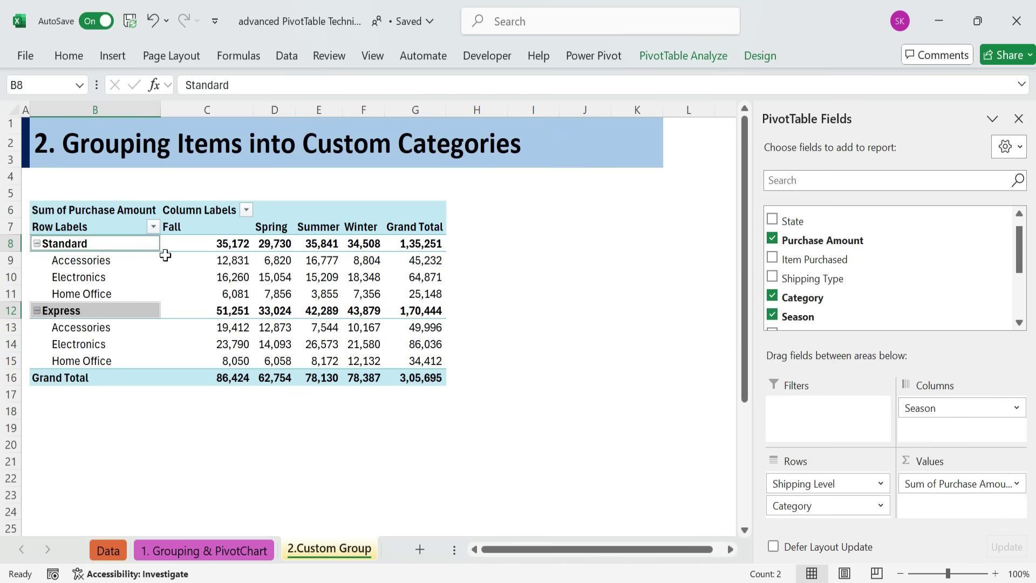
{"action": "left_click_drag", "start_coordinate": [804, 278], "coordinate": [833, 522]}
{"action": "left_click", "coordinate": [503, 305]}
{"action": "scroll", "coordinate": [531, 313], "scroll_direction": "down", "scroll_amount": 3}
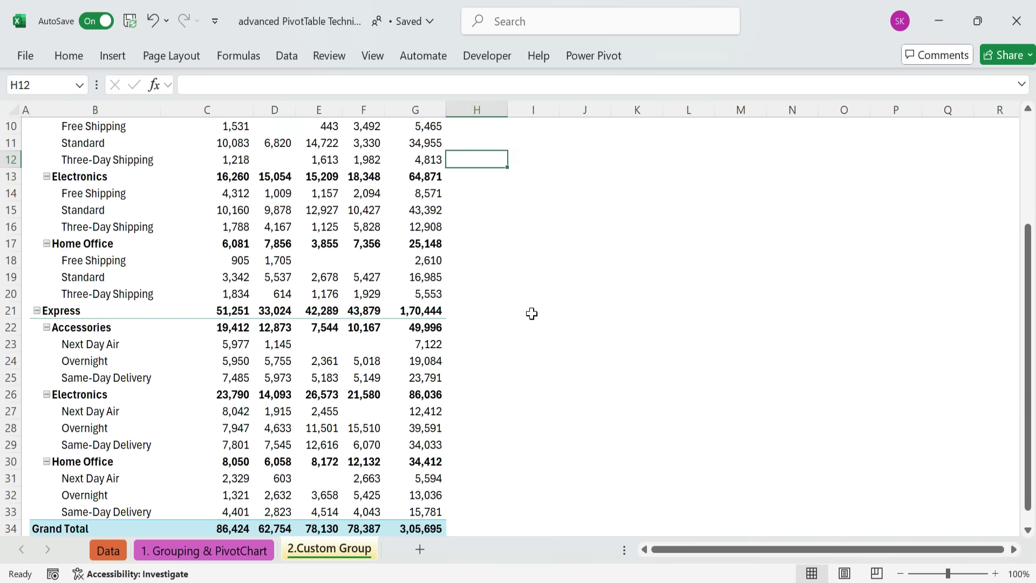
{"action": "scroll", "coordinate": [527, 312], "scroll_direction": "down", "scroll_amount": 1}
{"action": "left_click_drag", "start_coordinate": [138, 261], "coordinate": [135, 394]}
{"action": "scroll", "coordinate": [533, 354], "scroll_direction": "up", "scroll_amount": 2}
{"action": "left_click", "coordinate": [533, 354]}
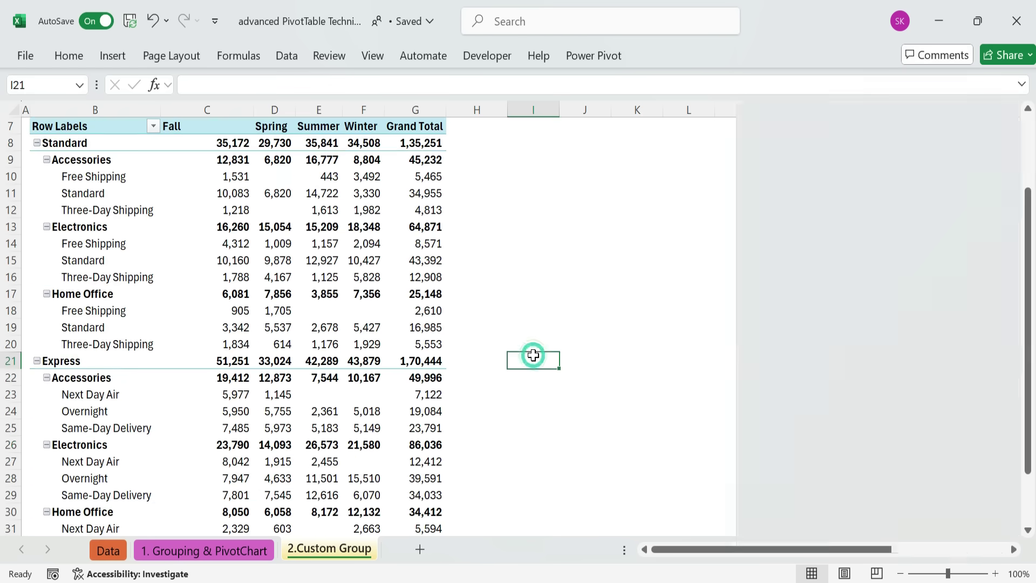
{"action": "scroll", "coordinate": [533, 355], "scroll_direction": "up", "scroll_amount": 2}
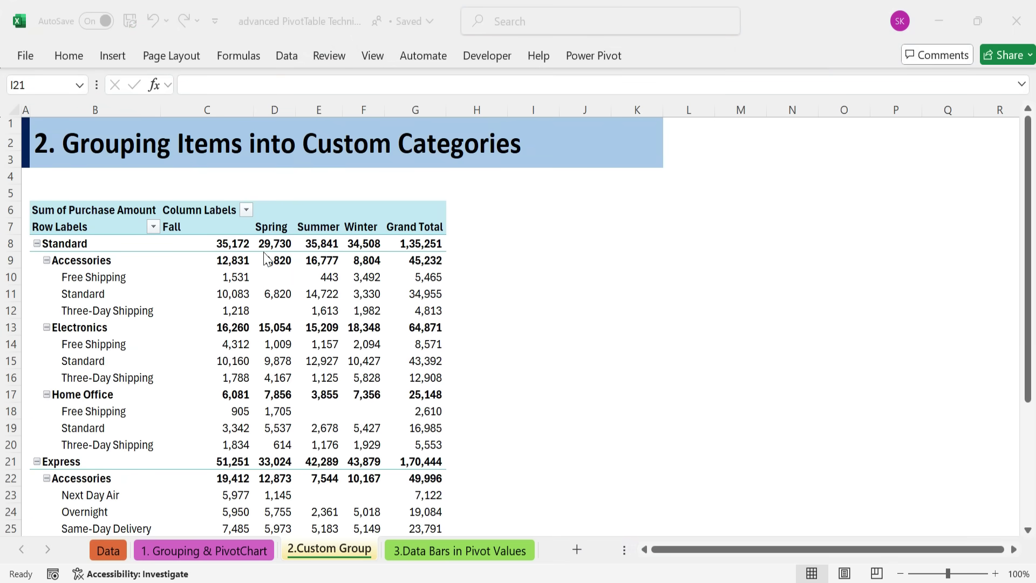
- Insert a pivot table from the Data table at cell D7 of the 3.Data Bars in Pivot Values sheet
{"action": "left_click", "coordinate": [433, 550]}
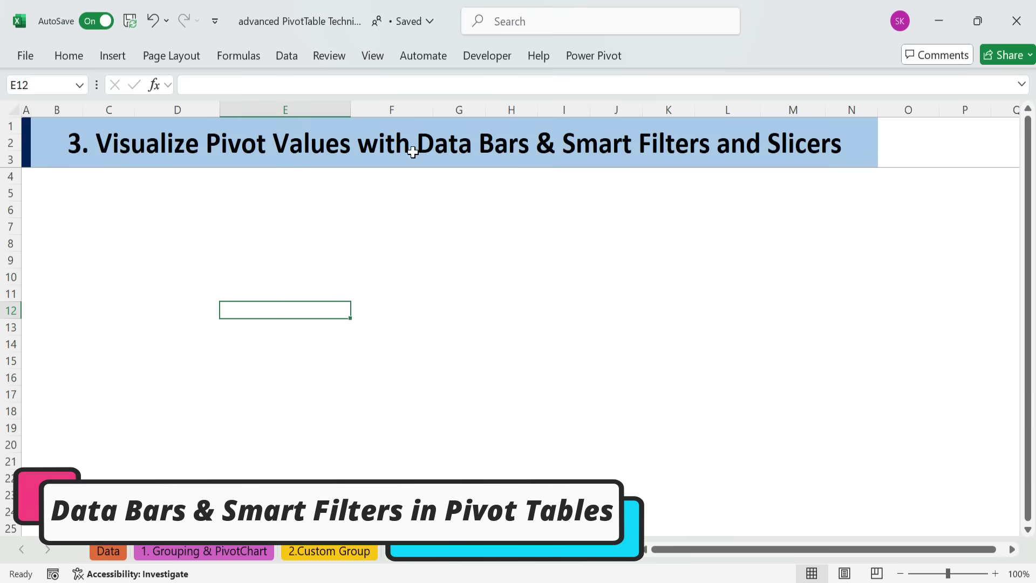
{"action": "left_click", "coordinate": [108, 551]}
{"action": "left_click", "coordinate": [85, 228]}
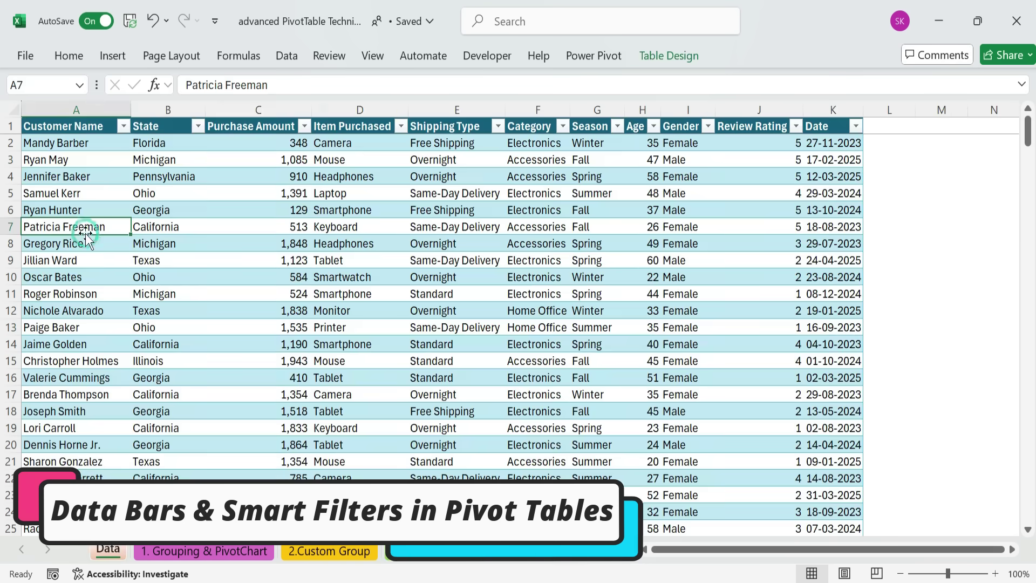
{"action": "left_click", "coordinate": [113, 56]}
{"action": "left_click", "coordinate": [41, 94]}
{"action": "left_click", "coordinate": [314, 295]}
{"action": "left_click", "coordinate": [449, 551]}
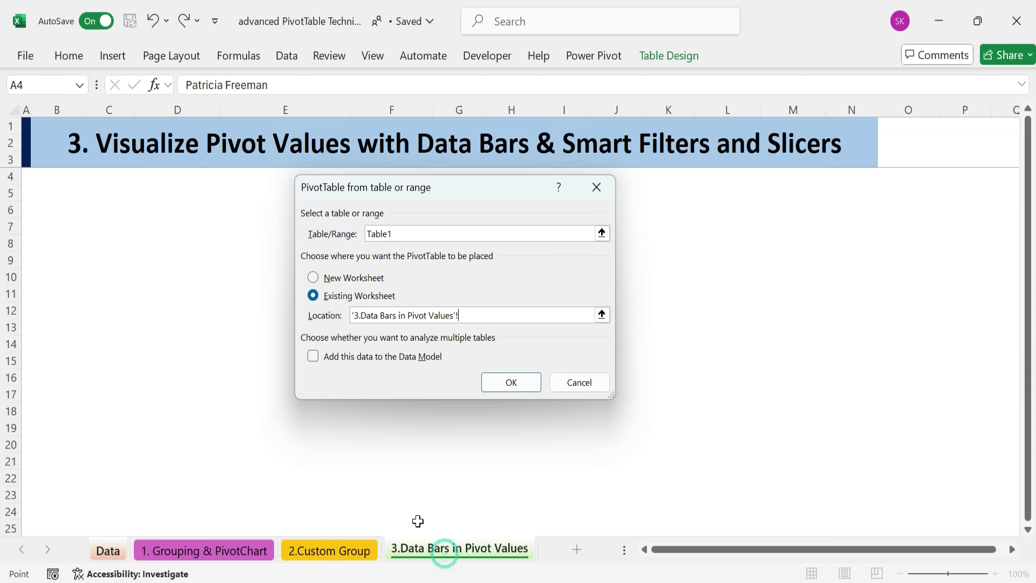
{"action": "left_click", "coordinate": [165, 231]}
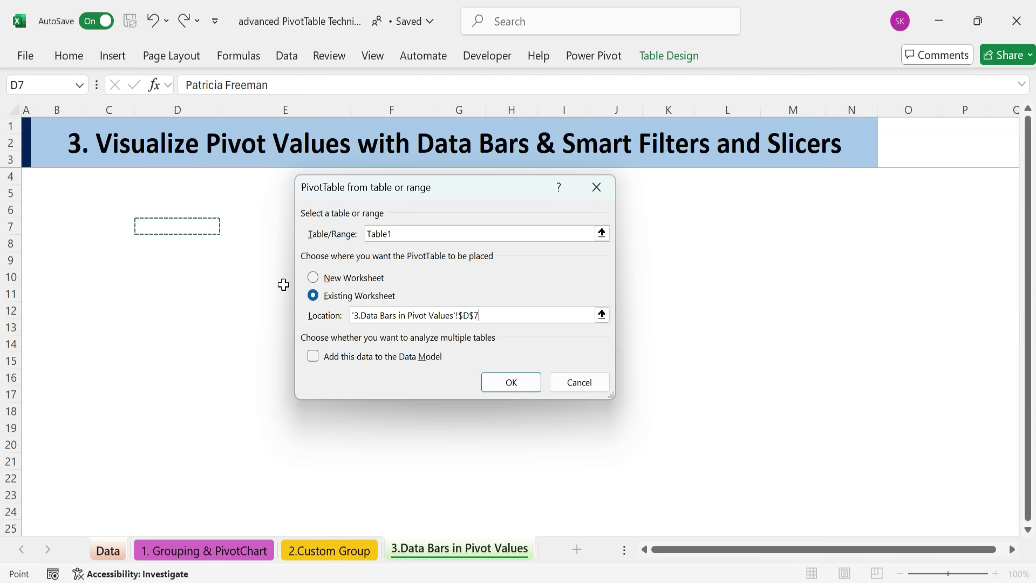
{"action": "left_click", "coordinate": [507, 383]}
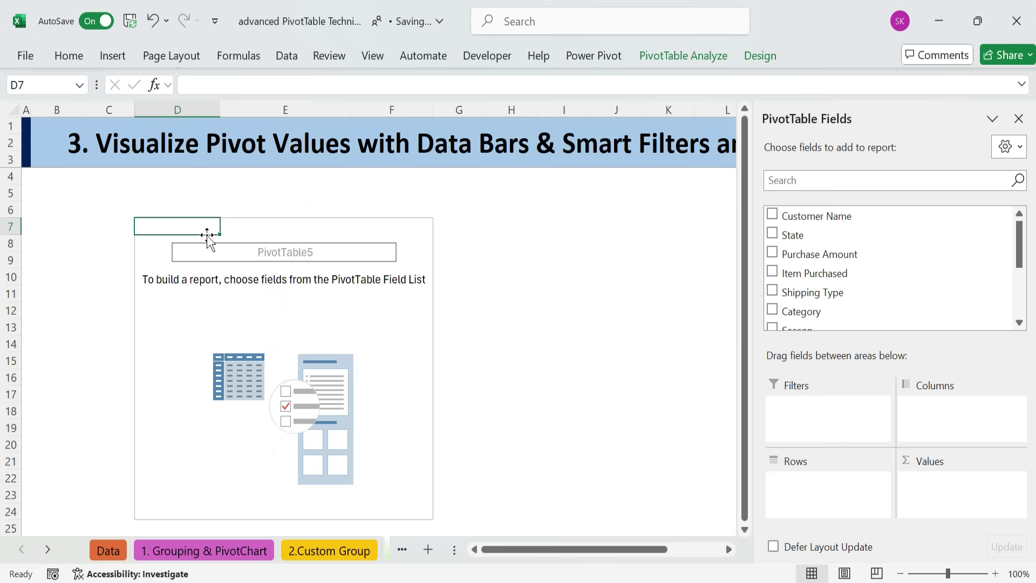
- Put Category and Item Purchased in Rows and Sum of Purchase Amount in Values twice
{"action": "left_click_drag", "start_coordinate": [812, 311], "coordinate": [814, 486]}
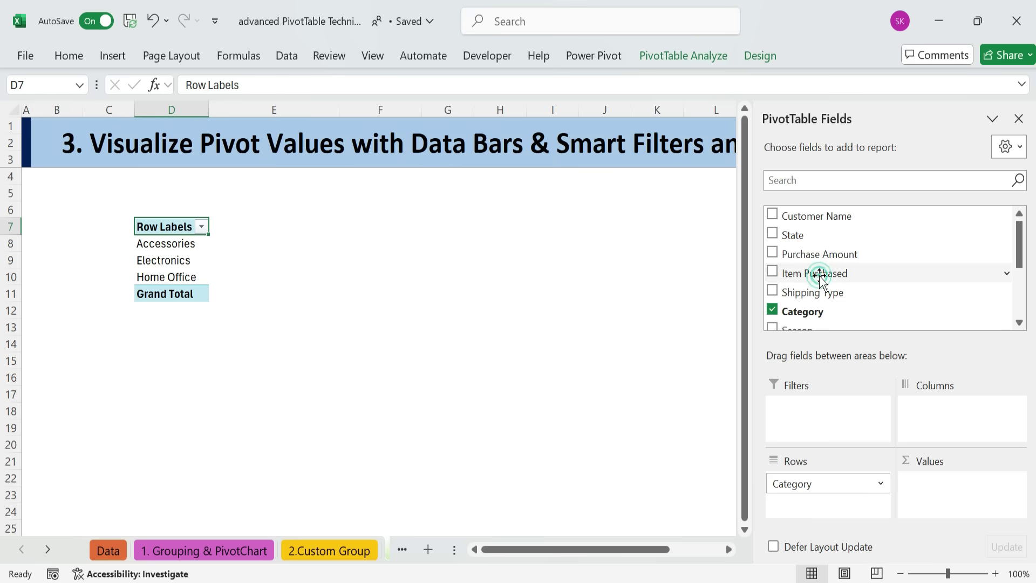
{"action": "left_click_drag", "start_coordinate": [820, 273], "coordinate": [834, 502]}
{"action": "left_click_drag", "start_coordinate": [821, 258], "coordinate": [931, 499]}
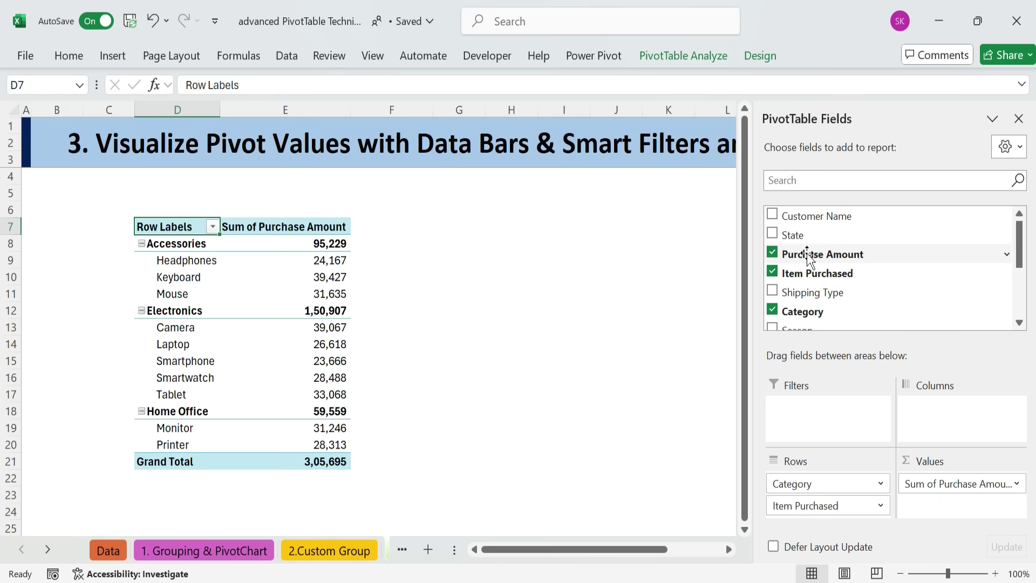
{"action": "left_click_drag", "start_coordinate": [809, 252], "coordinate": [953, 513]}
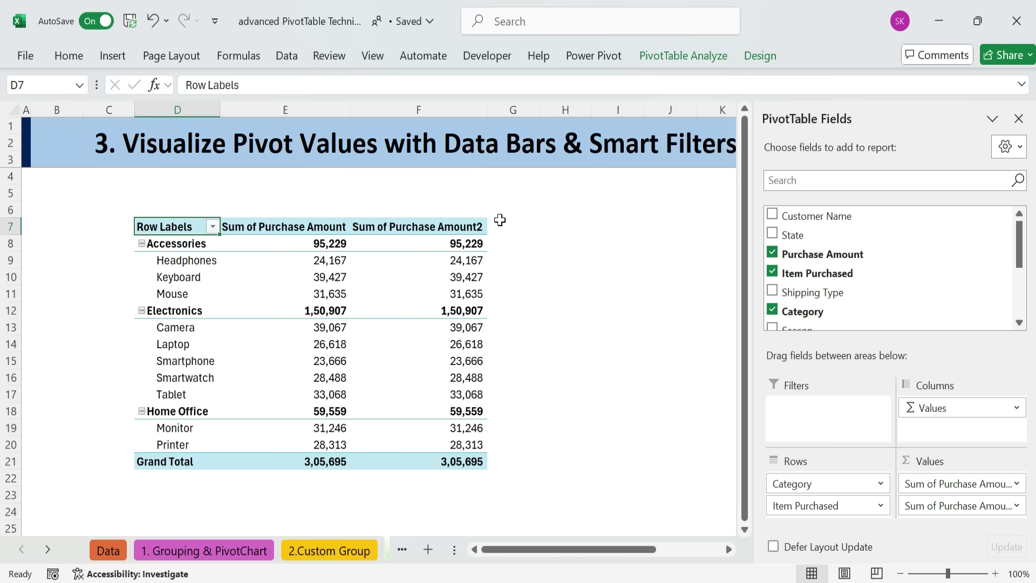
{"action": "mouse_move", "coordinate": [465, 244]}
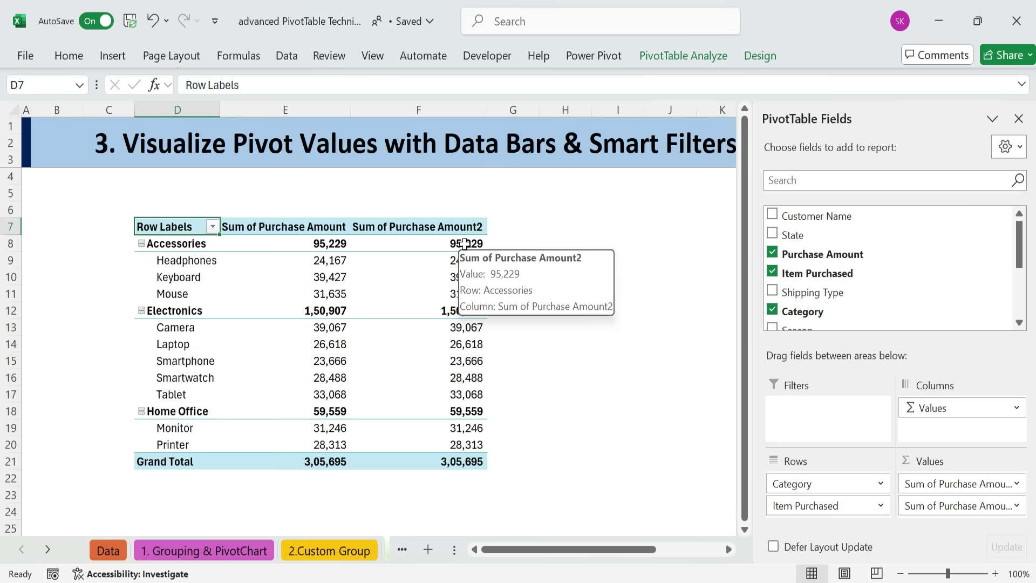
{"action": "left_click", "coordinate": [464, 244]}
{"action": "left_click", "coordinate": [456, 260]}
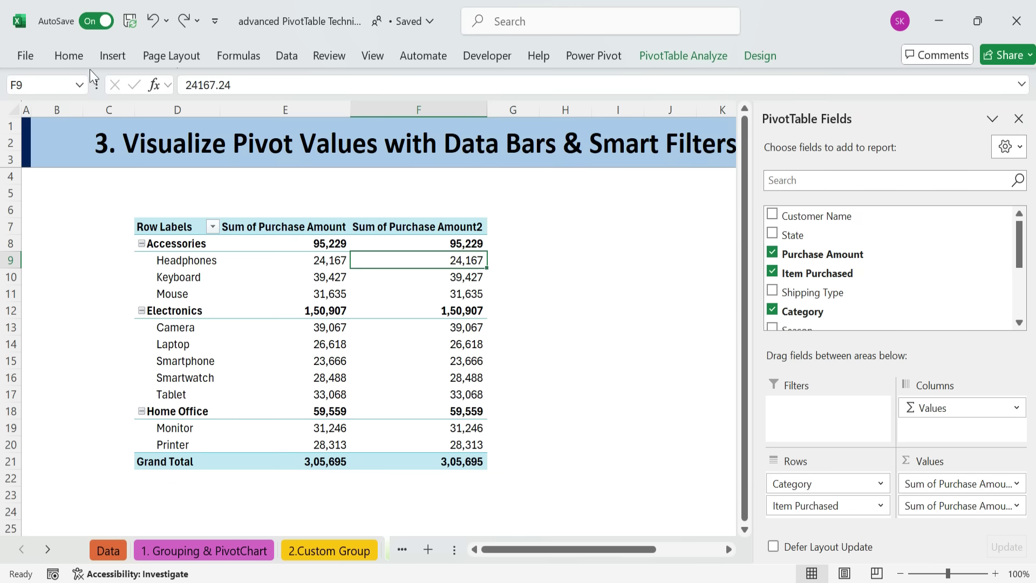
- Apply Light Blue gradient data bars to all Item Purchased values of Sum of Purchase Amount2
{"action": "left_click", "coordinate": [79, 60]}
{"action": "left_click", "coordinate": [564, 81]}
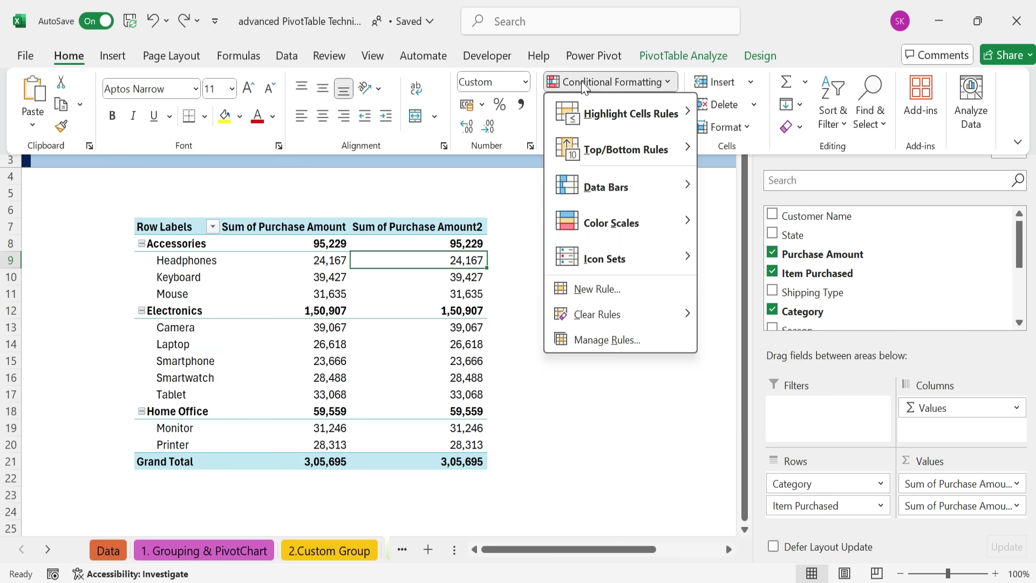
{"action": "mouse_move", "coordinate": [621, 200]}
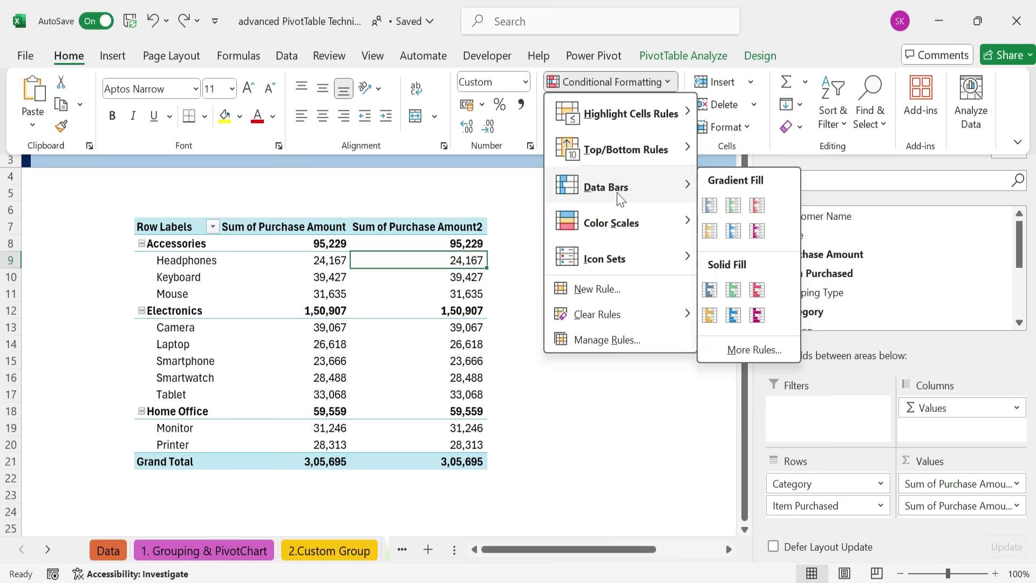
{"action": "left_click", "coordinate": [734, 231]}
{"action": "left_click", "coordinate": [497, 259]}
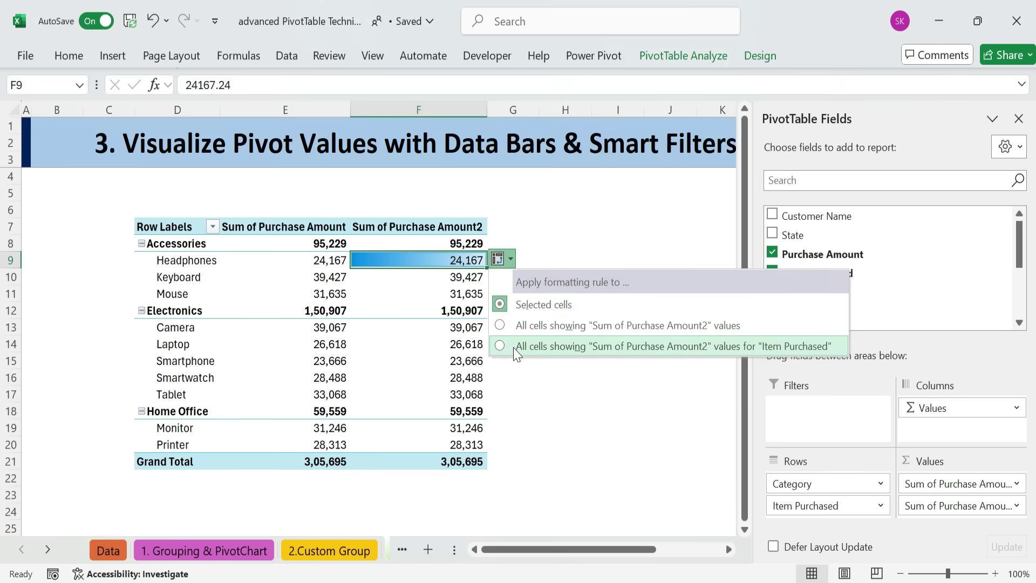
{"action": "left_click", "coordinate": [500, 346]}
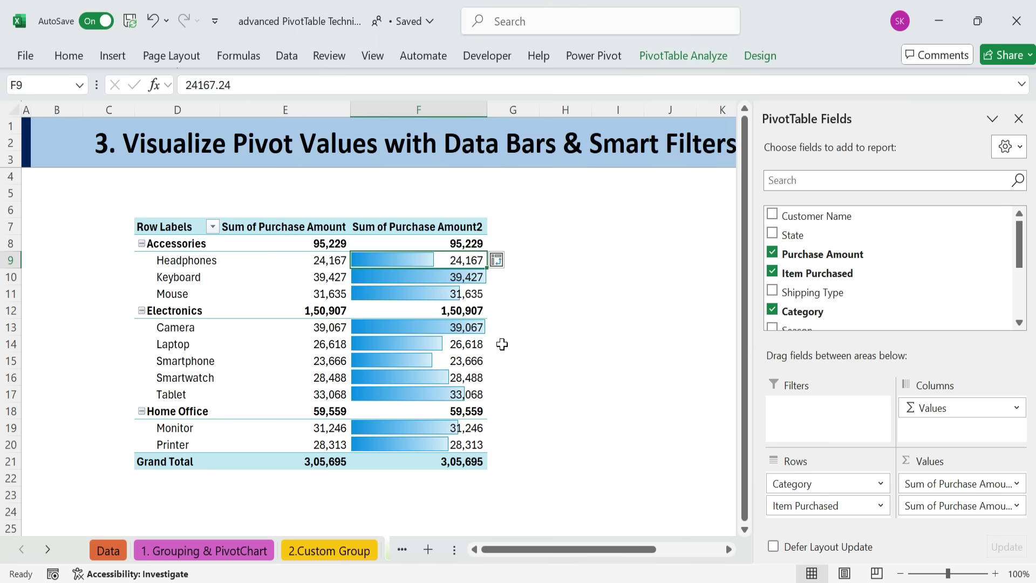
- Select the data bar values in column F from F8 to F21
{"action": "left_click_drag", "start_coordinate": [442, 260], "coordinate": [438, 442]}
{"action": "left_click", "coordinate": [582, 341]}
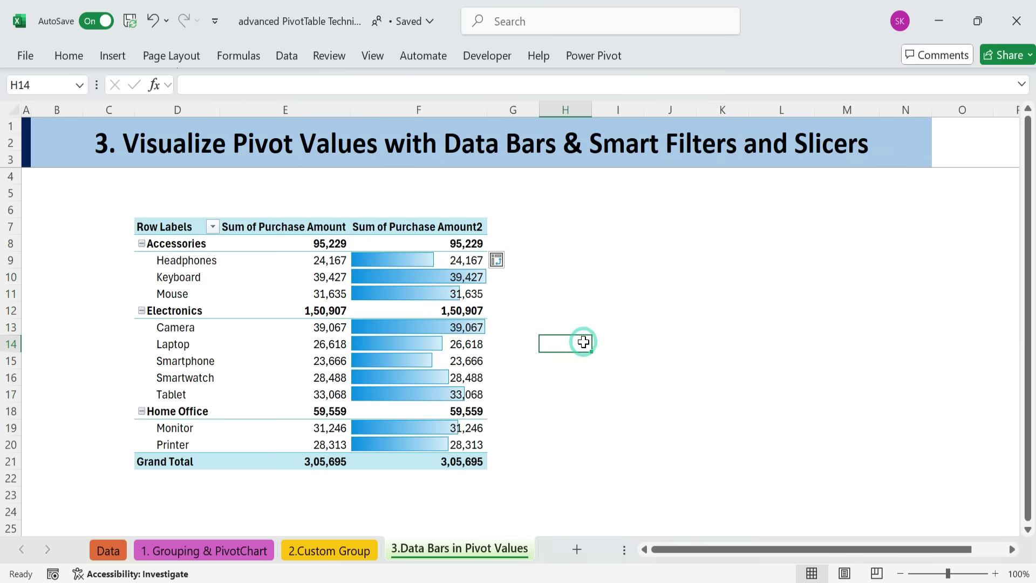
{"action": "left_click", "coordinate": [415, 260]}
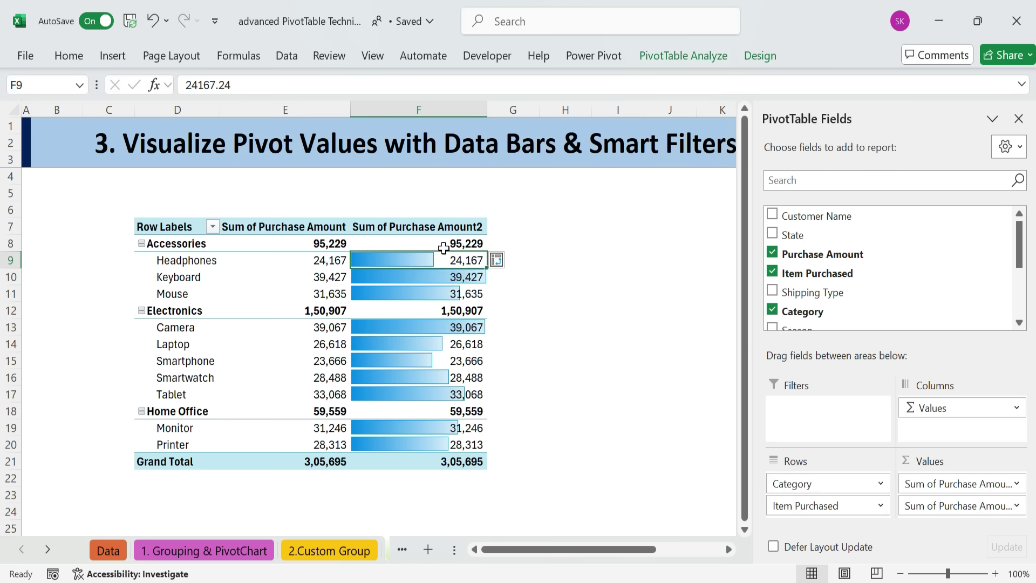
{"action": "left_click_drag", "start_coordinate": [445, 243], "coordinate": [441, 454]}
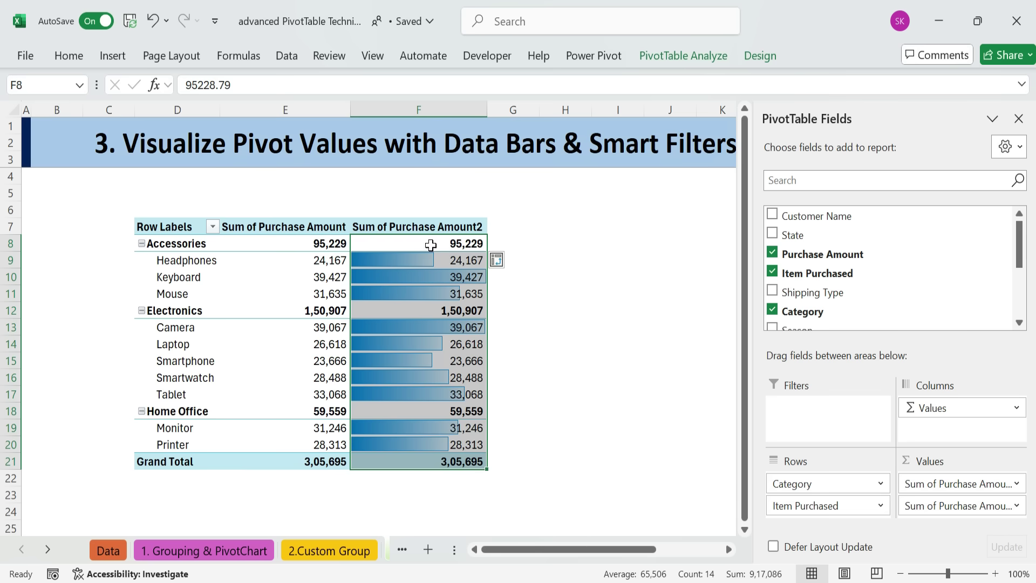
{"action": "left_click", "coordinate": [760, 56]}
{"action": "left_click", "coordinate": [43, 126]}
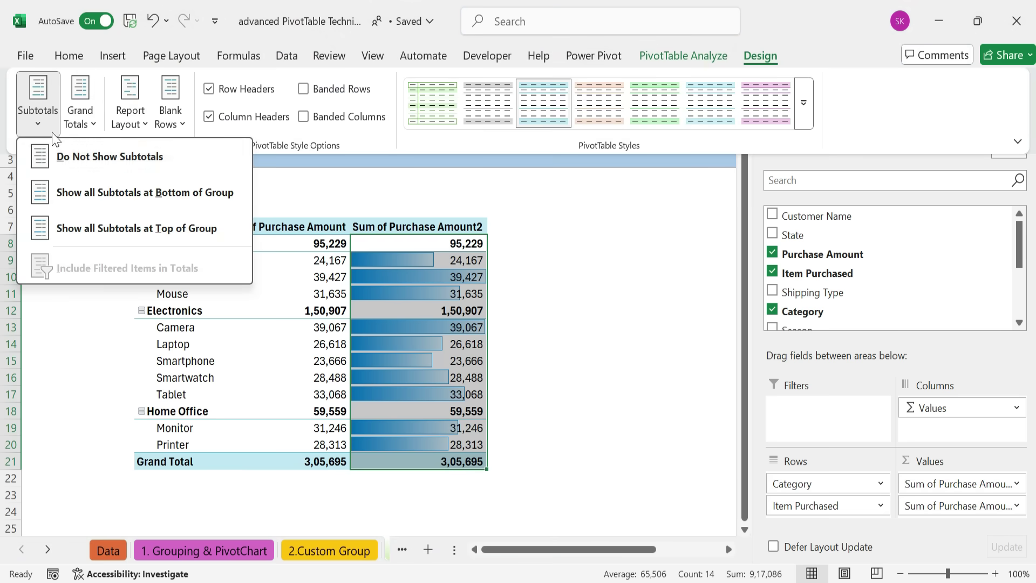
{"action": "left_click", "coordinate": [126, 162]}
{"action": "left_click", "coordinate": [332, 243]}
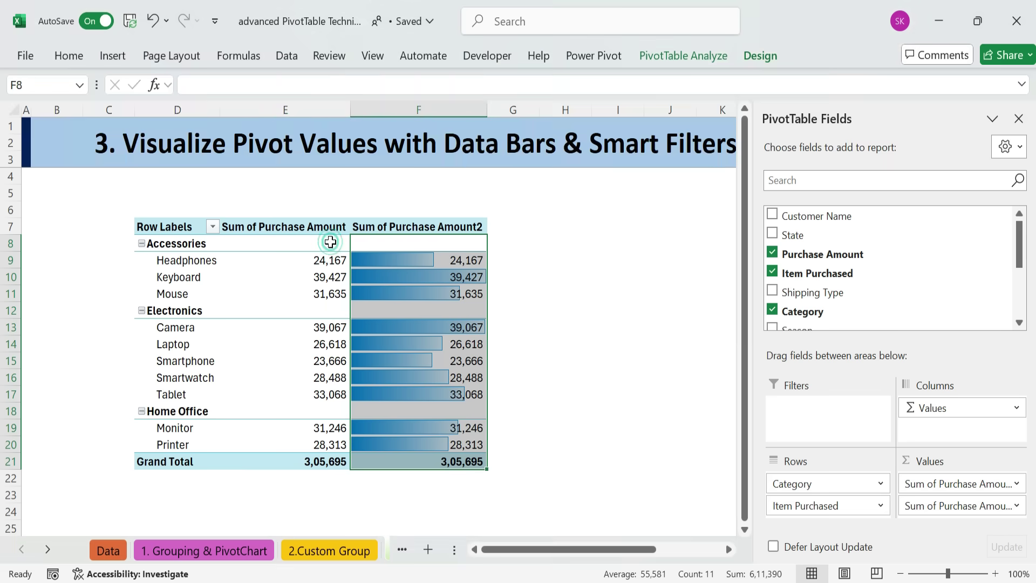
{"action": "left_click", "coordinate": [317, 272]}
{"action": "left_click_drag", "start_coordinate": [317, 242], "coordinate": [318, 440]}
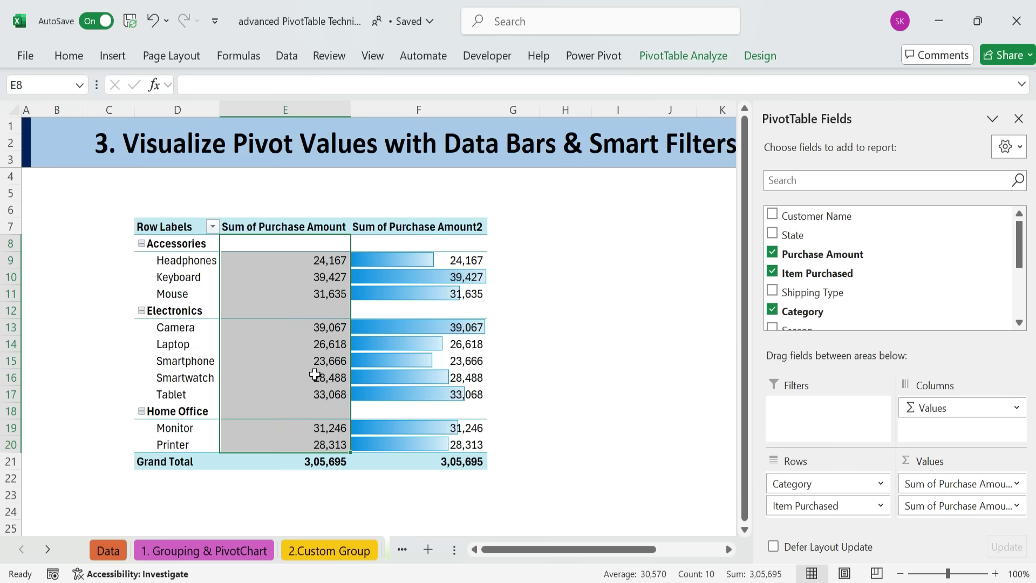
{"action": "left_click_drag", "start_coordinate": [462, 248], "coordinate": [459, 446]}
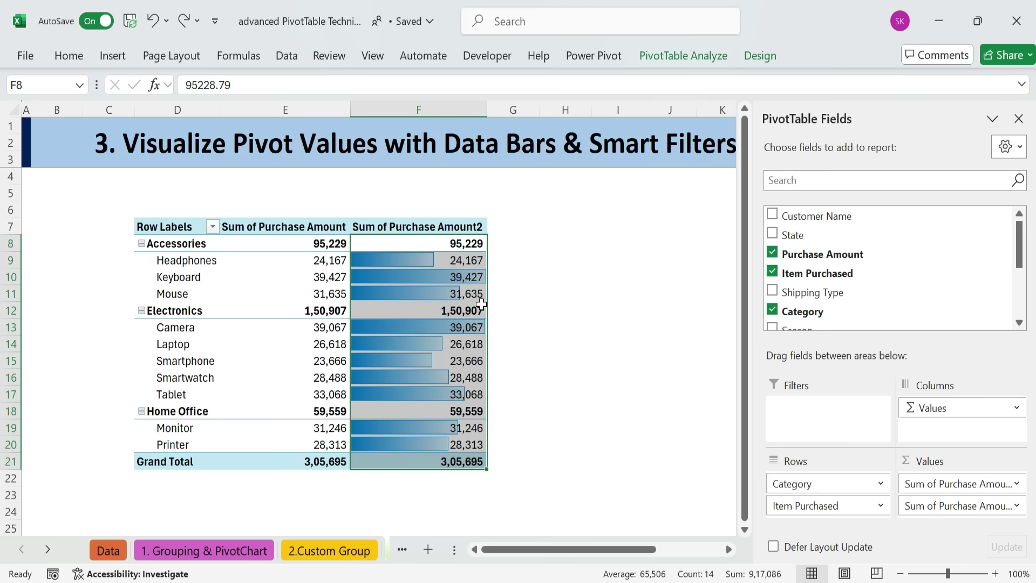
{"action": "left_click", "coordinate": [480, 304]}
{"action": "left_click_drag", "start_coordinate": [459, 244], "coordinate": [436, 467]}
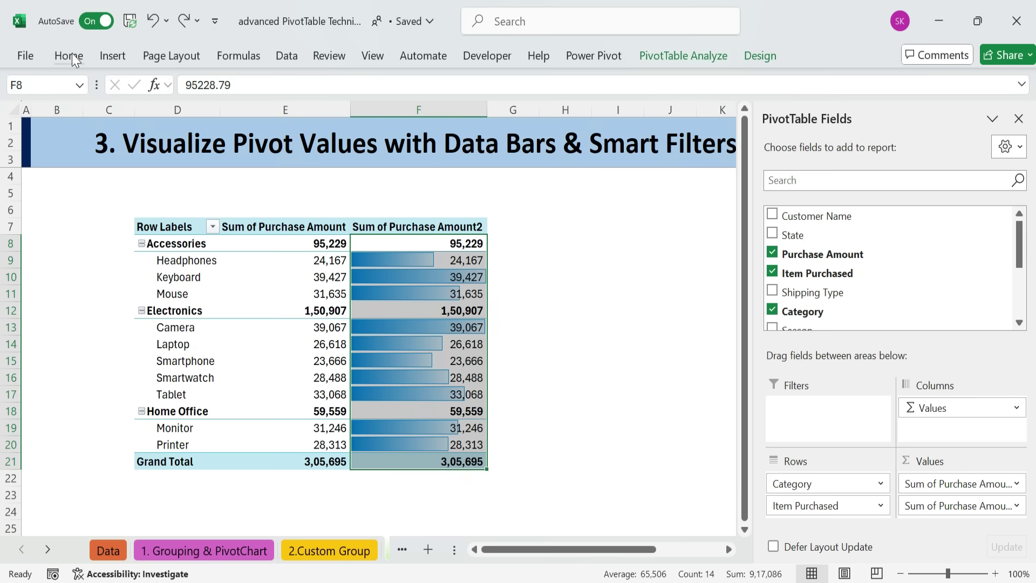
- Give the selected column F values an empty Custom number format so only bars show
{"action": "key", "text": "ctrl+1"}
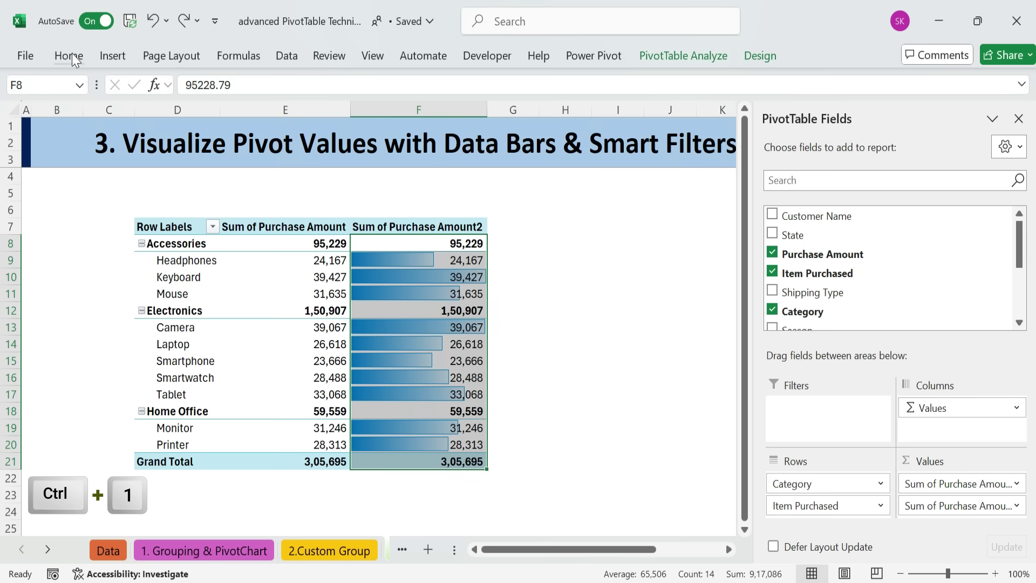
{"action": "left_click", "coordinate": [73, 52]}
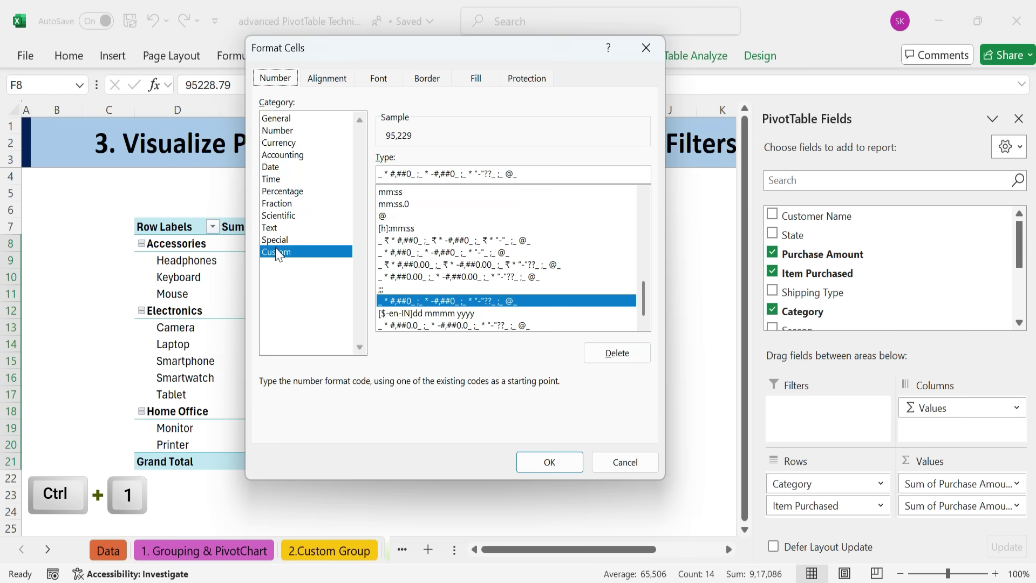
{"action": "left_click", "coordinate": [310, 250]}
{"action": "left_click_drag", "start_coordinate": [546, 167], "coordinate": [377, 173]}
{"action": "key", "text": "BackSpace"}
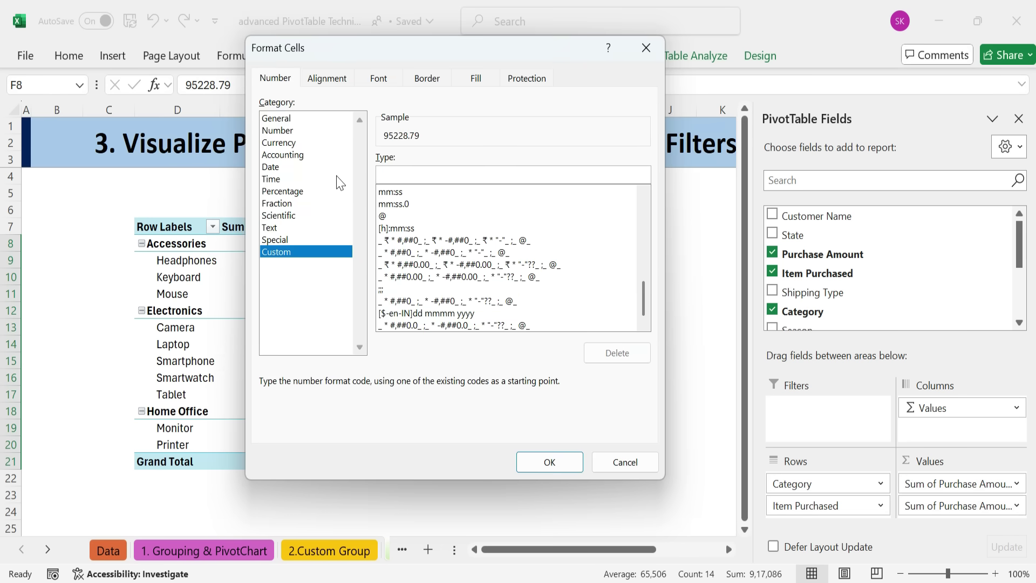
{"action": "left_click", "coordinate": [549, 462]}
- Clear the Sum of Purchase Amount2 heading text in F7
{"action": "left_click", "coordinate": [534, 360]}
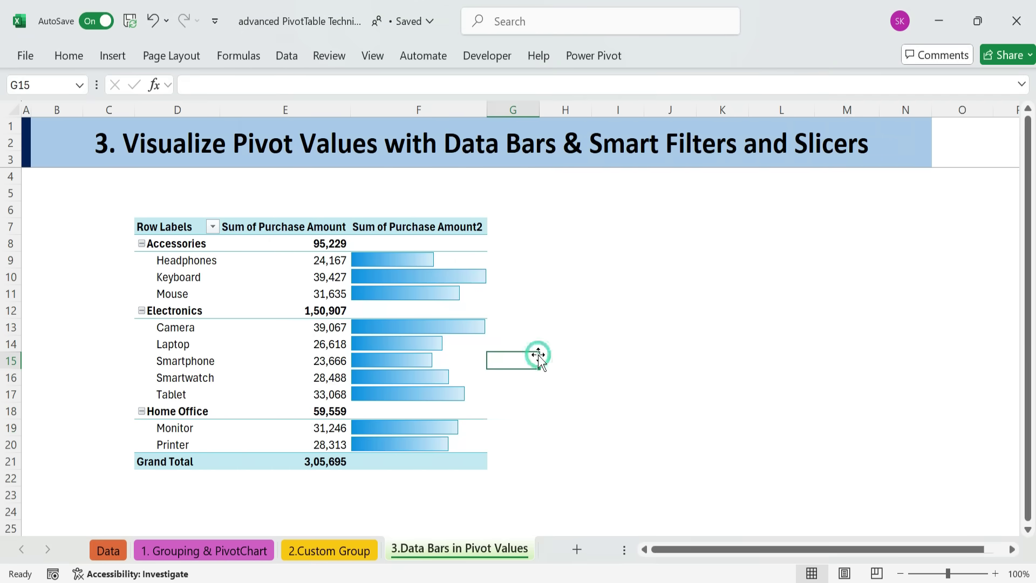
{"action": "left_click_drag", "start_coordinate": [468, 242], "coordinate": [420, 448]}
{"action": "left_click_drag", "start_coordinate": [306, 244], "coordinate": [305, 447]}
{"action": "left_click", "coordinate": [418, 226]}
{"action": "left_click_drag", "start_coordinate": [312, 85], "coordinate": [185, 85]}
{"action": "left_click", "coordinate": [565, 343]}
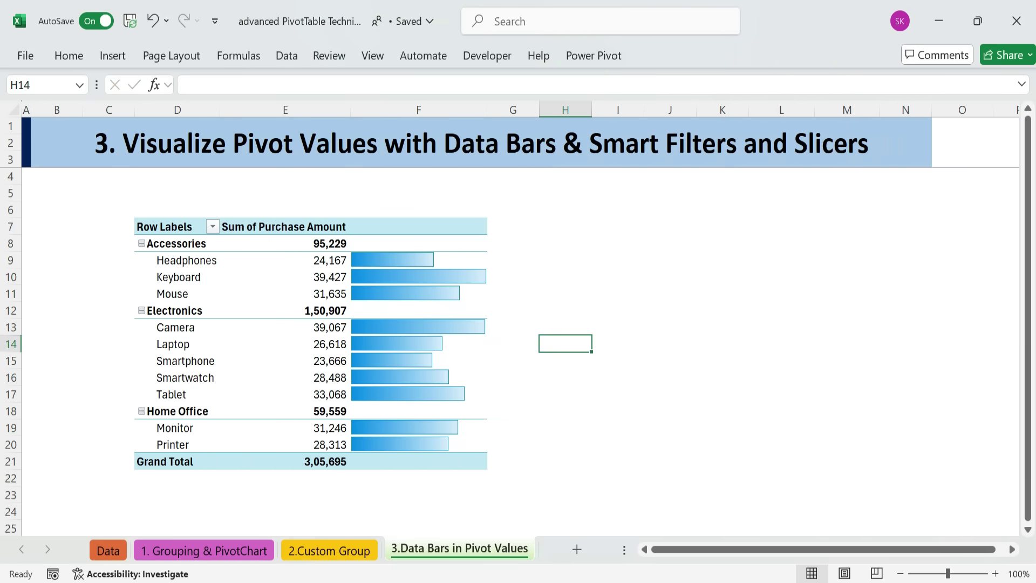
- Insert a Gender slicer for the pivot table
{"action": "left_click", "coordinate": [167, 227]}
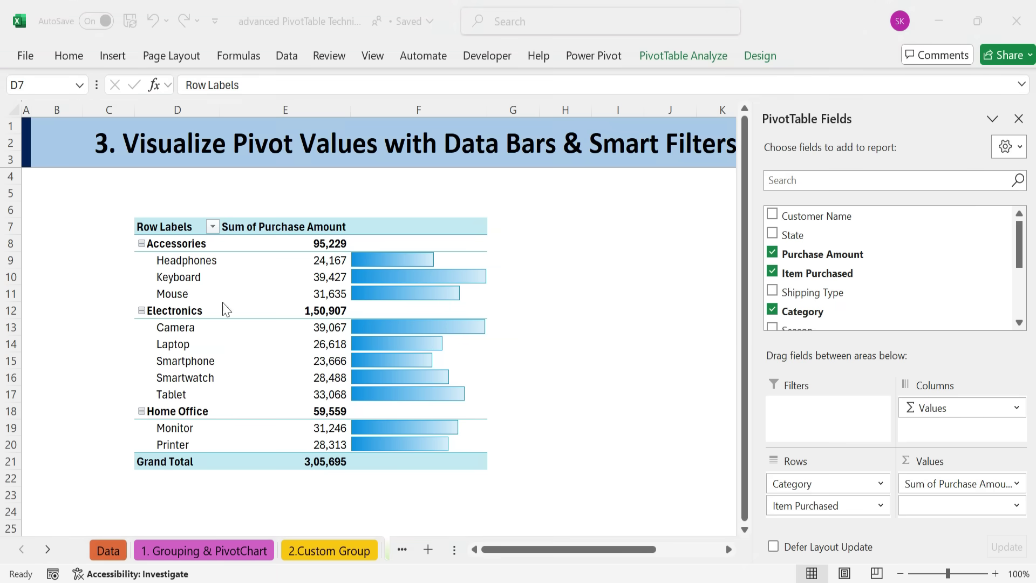
{"action": "left_click", "coordinate": [677, 58]}
{"action": "left_click", "coordinate": [358, 84]}
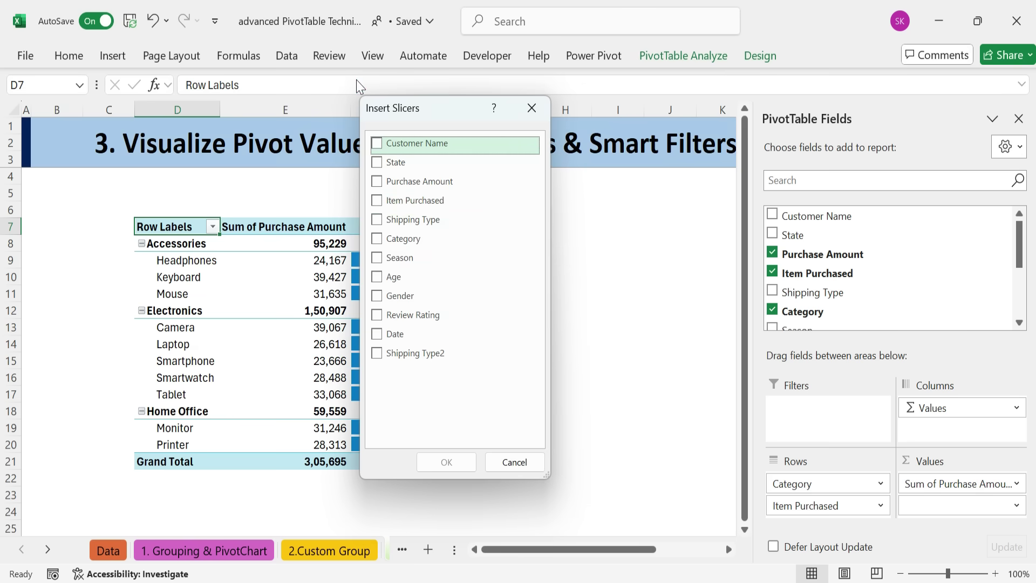
{"action": "left_click", "coordinate": [378, 277]}
{"action": "left_click", "coordinate": [386, 294]}
{"action": "left_click", "coordinate": [383, 279]}
{"action": "left_click", "coordinate": [446, 462]}
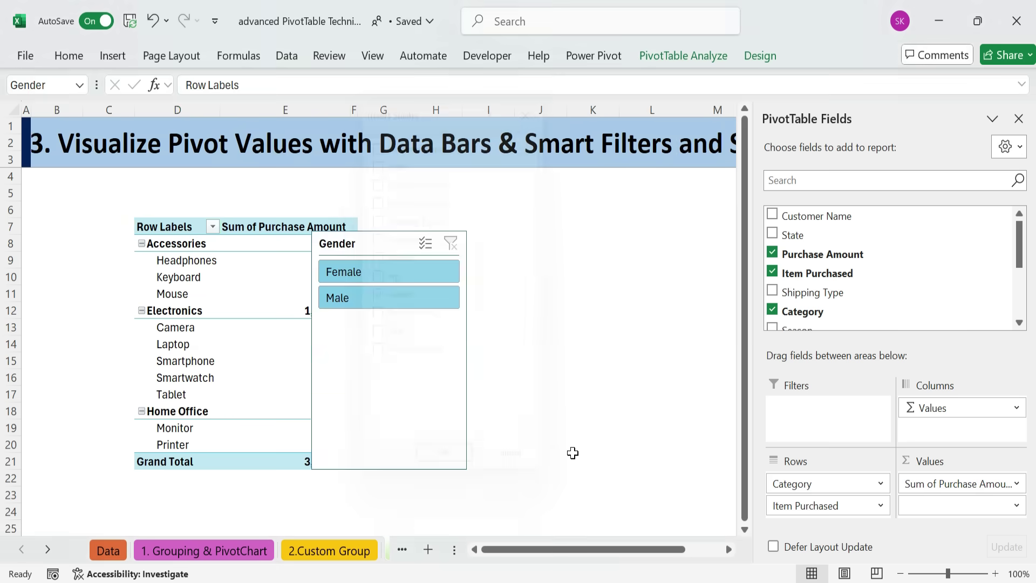
- Place and shorten the Gender slicer beside the pivot and widen column F
{"action": "left_click_drag", "start_coordinate": [380, 353], "coordinate": [435, 340]}
{"action": "left_click_drag", "start_coordinate": [446, 456], "coordinate": [602, 328]}
{"action": "left_click_drag", "start_coordinate": [358, 109], "coordinate": [448, 109]}
{"action": "left_click_drag", "start_coordinate": [603, 349], "coordinate": [584, 312]}
- Test the slicer with Male and Female, then clear the Gender filter
{"action": "left_click", "coordinate": [597, 294]}
{"action": "left_click", "coordinate": [595, 266]}
{"action": "left_click", "coordinate": [598, 292]}
{"action": "left_click", "coordinate": [596, 270]}
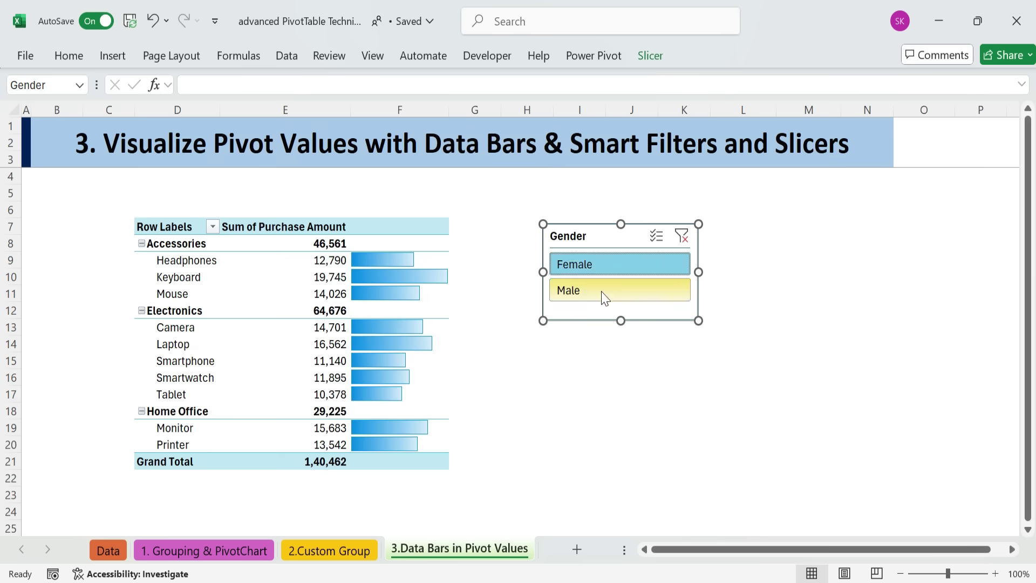
{"action": "left_click", "coordinate": [603, 265]}
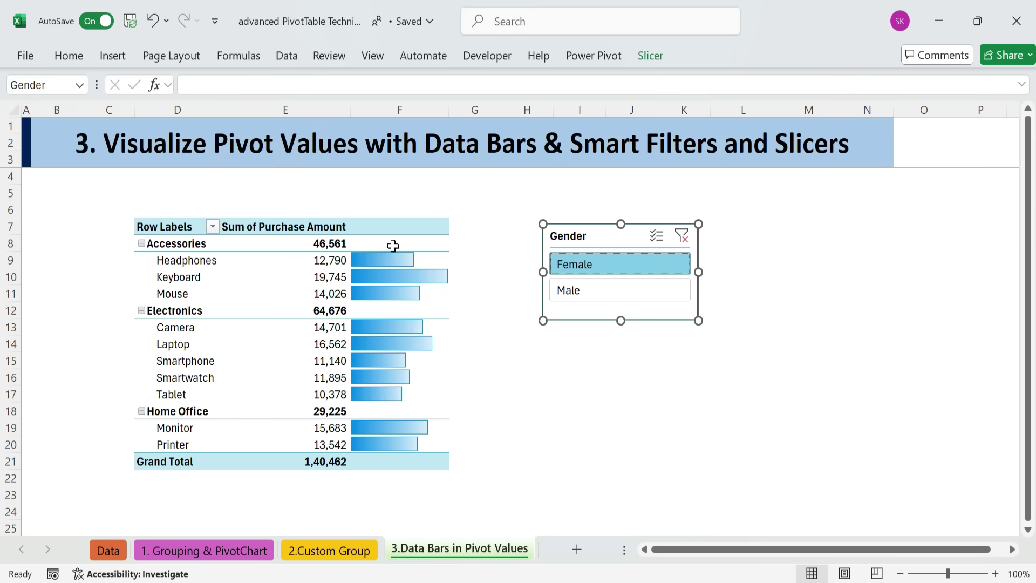
{"action": "left_click_drag", "start_coordinate": [394, 243], "coordinate": [405, 458]}
{"action": "left_click", "coordinate": [529, 376]}
{"action": "left_click", "coordinate": [682, 237]}
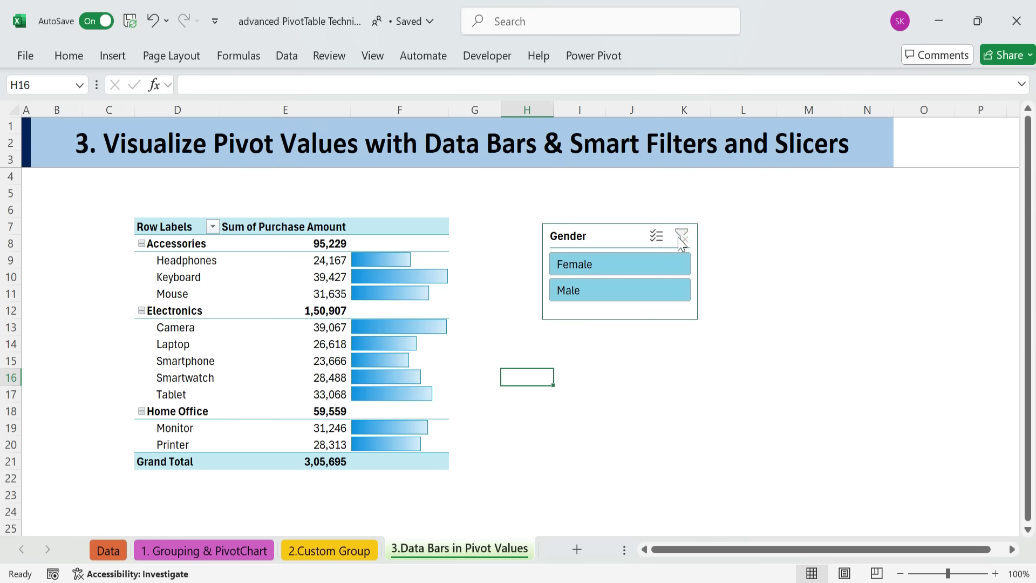
- Add Season and State as report filters and move the pivot down two rows
{"action": "left_click_drag", "start_coordinate": [577, 313], "coordinate": [549, 309]}
{"action": "left_click", "coordinate": [166, 229]}
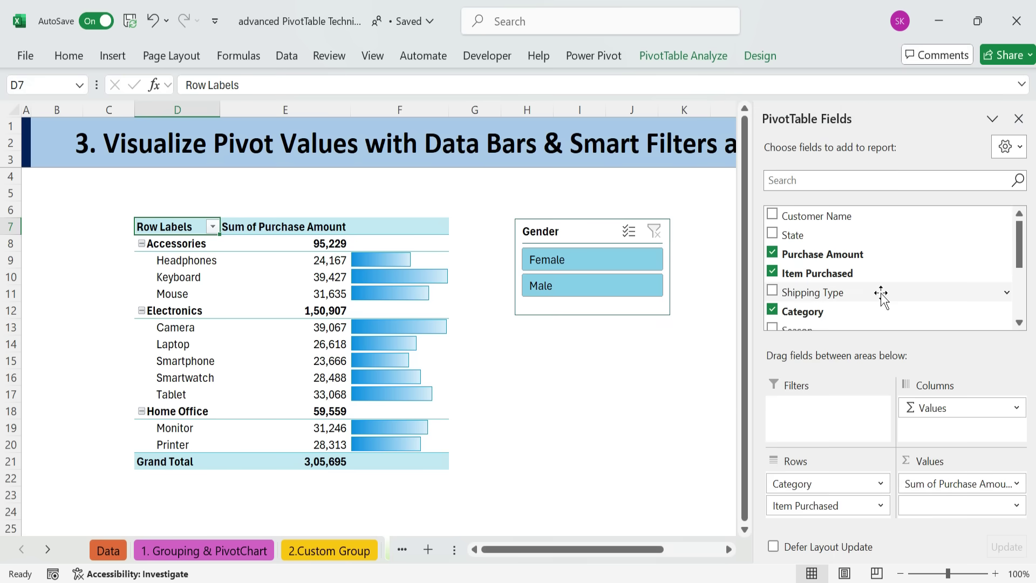
{"action": "scroll", "coordinate": [881, 294], "scroll_direction": "down", "scroll_amount": 3}
{"action": "left_click_drag", "start_coordinate": [821, 248], "coordinate": [811, 413]}
{"action": "scroll", "coordinate": [820, 267], "scroll_direction": "up", "scroll_amount": 2}
{"action": "left_click_drag", "start_coordinate": [819, 235], "coordinate": [820, 429]}
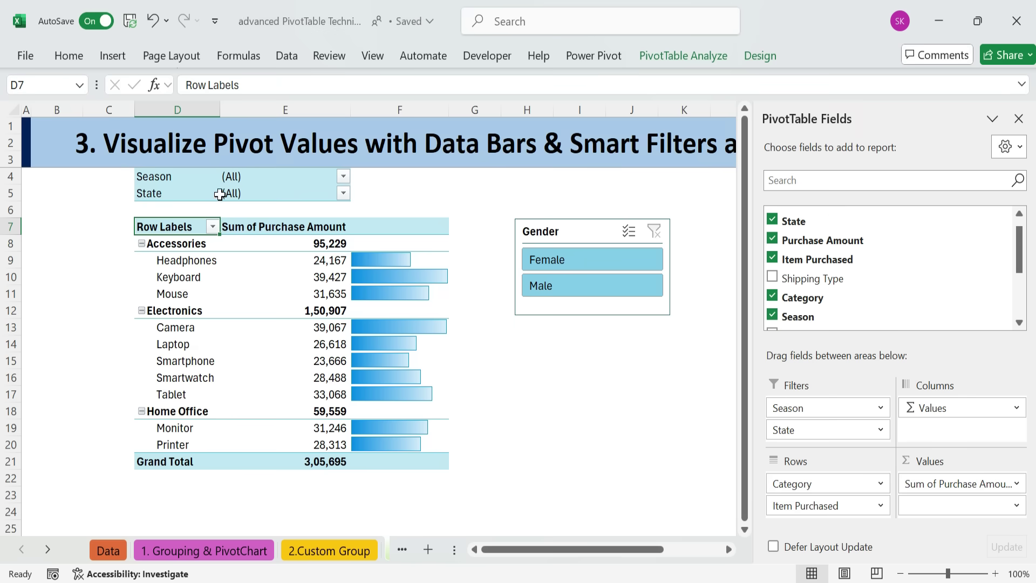
{"action": "left_click_drag", "start_coordinate": [196, 178], "coordinate": [345, 502]}
{"action": "left_click", "coordinate": [527, 426]}
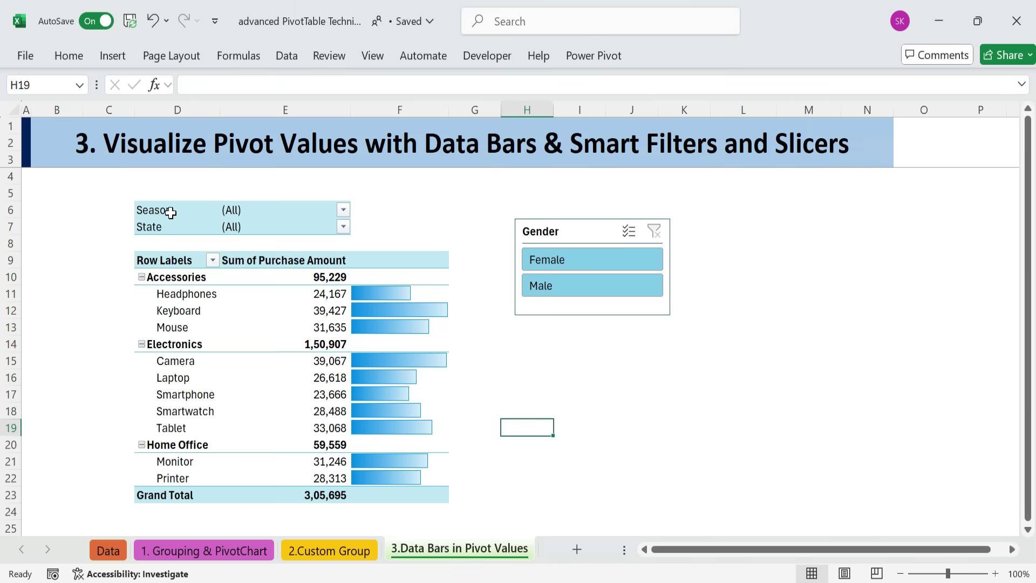
- Filter Season to Winter, try the Female slicer, then clear the Gender filter
{"action": "left_click", "coordinate": [344, 210]}
{"action": "left_click", "coordinate": [189, 317]}
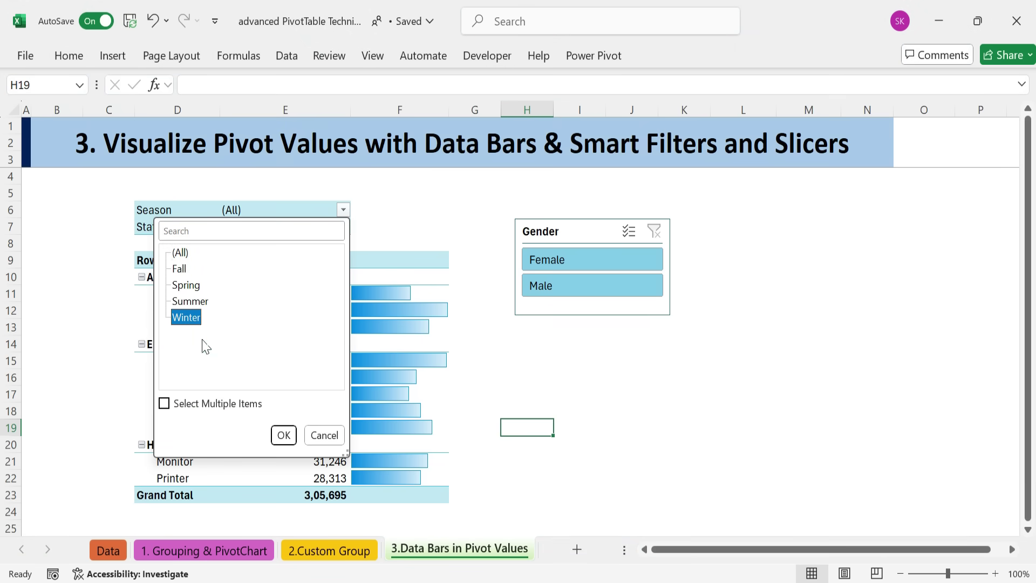
{"action": "left_click", "coordinate": [283, 435]}
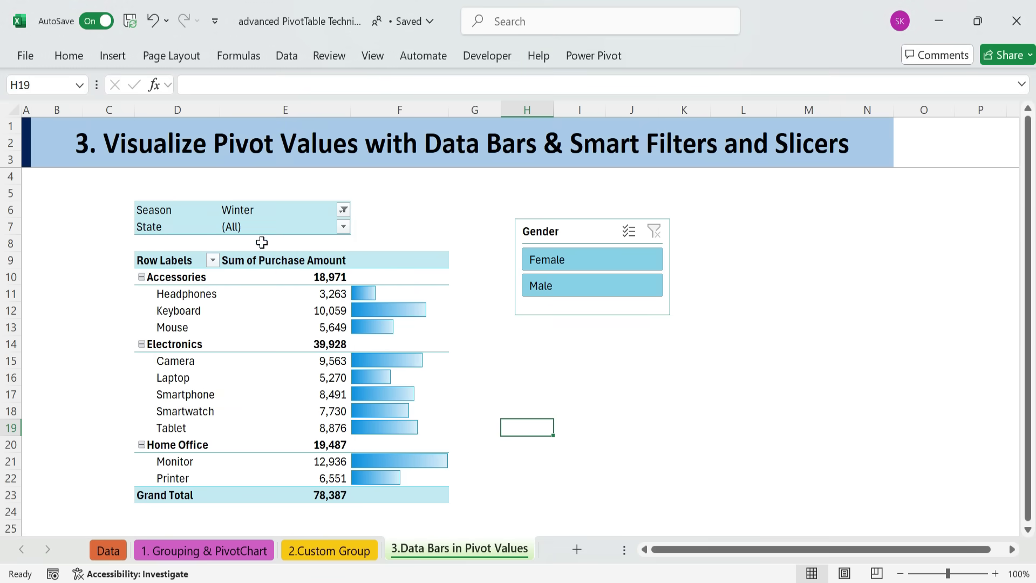
{"action": "left_click_drag", "start_coordinate": [324, 294], "coordinate": [334, 495]}
{"action": "left_click", "coordinate": [565, 261]}
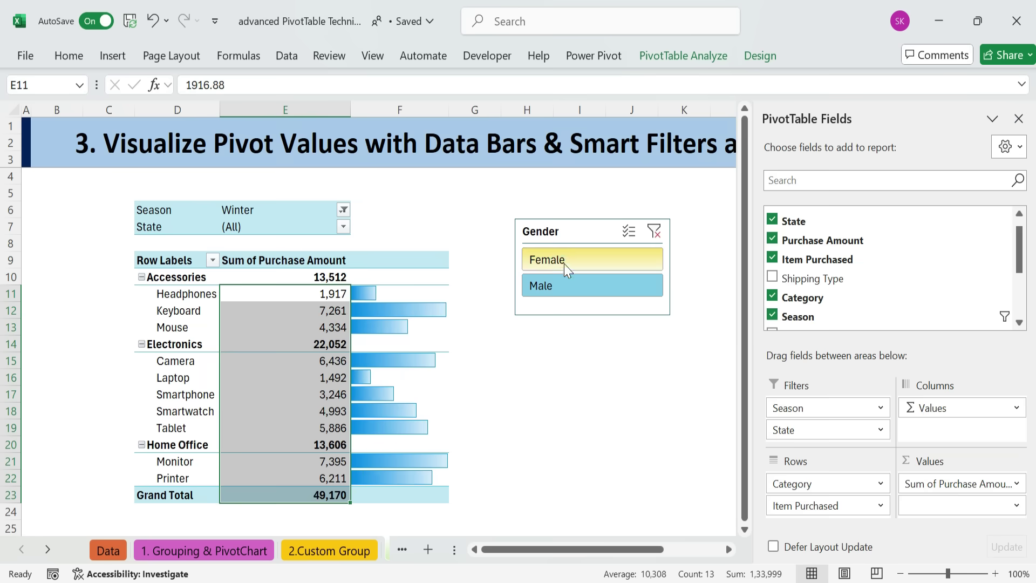
{"action": "left_click", "coordinate": [653, 232]}
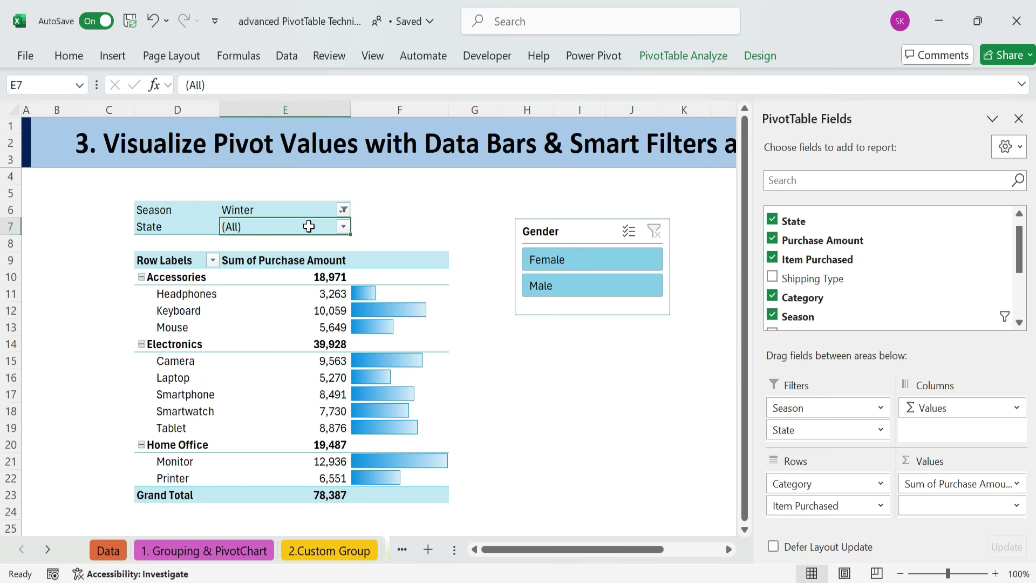
- Filter State to New York and clear the Gender slicer
{"action": "left_click", "coordinate": [343, 227]}
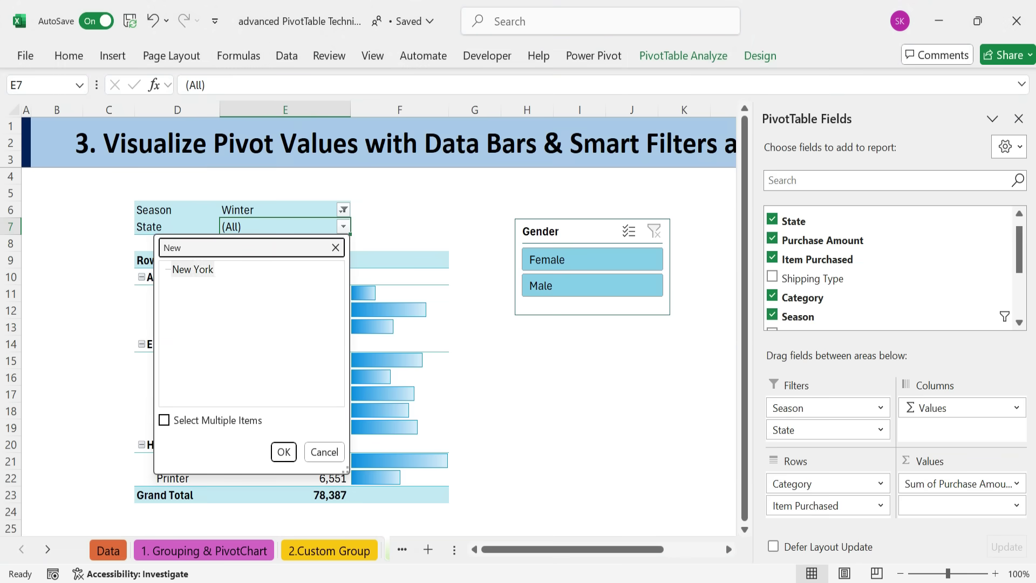
{"action": "left_click", "coordinate": [193, 270]}
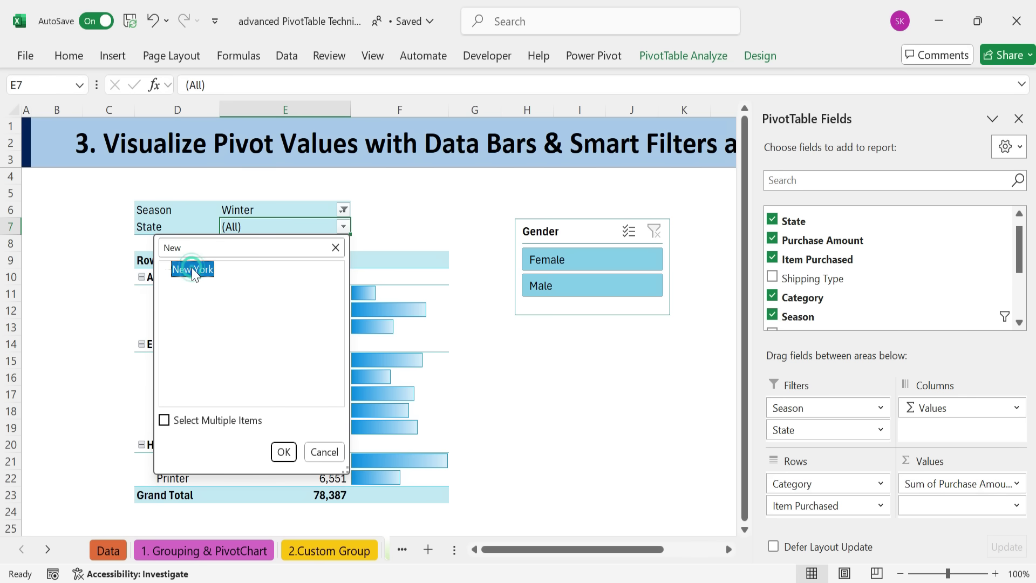
{"action": "left_click", "coordinate": [283, 452]}
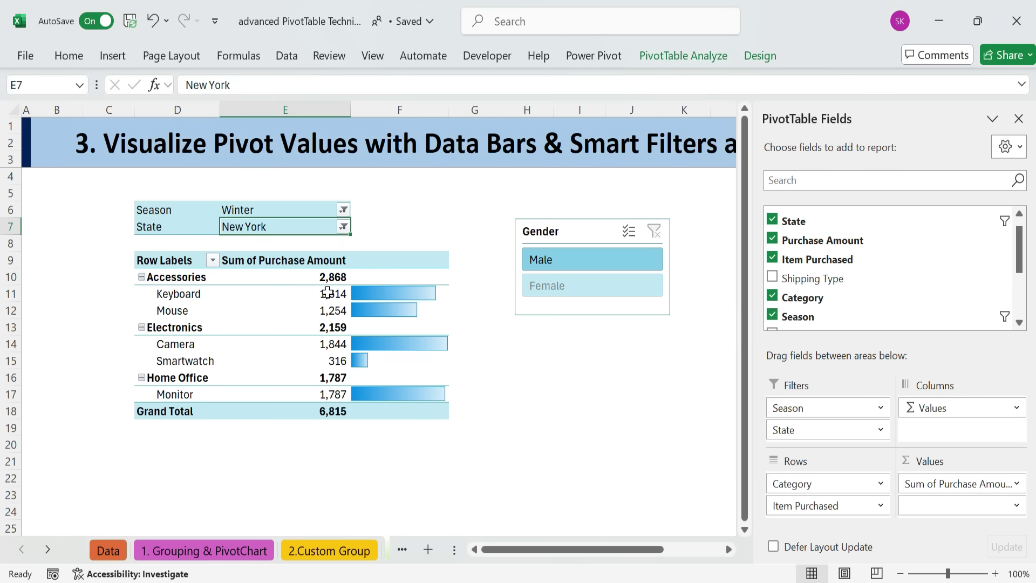
{"action": "left_click_drag", "start_coordinate": [291, 273], "coordinate": [305, 464]}
{"action": "left_click", "coordinate": [238, 204]}
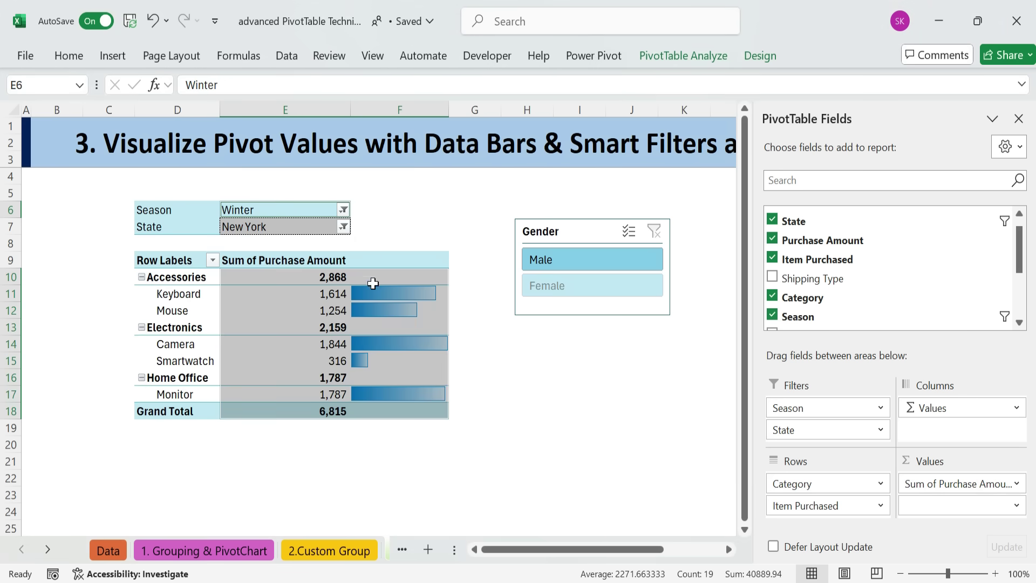
{"action": "left_click", "coordinate": [474, 360]}
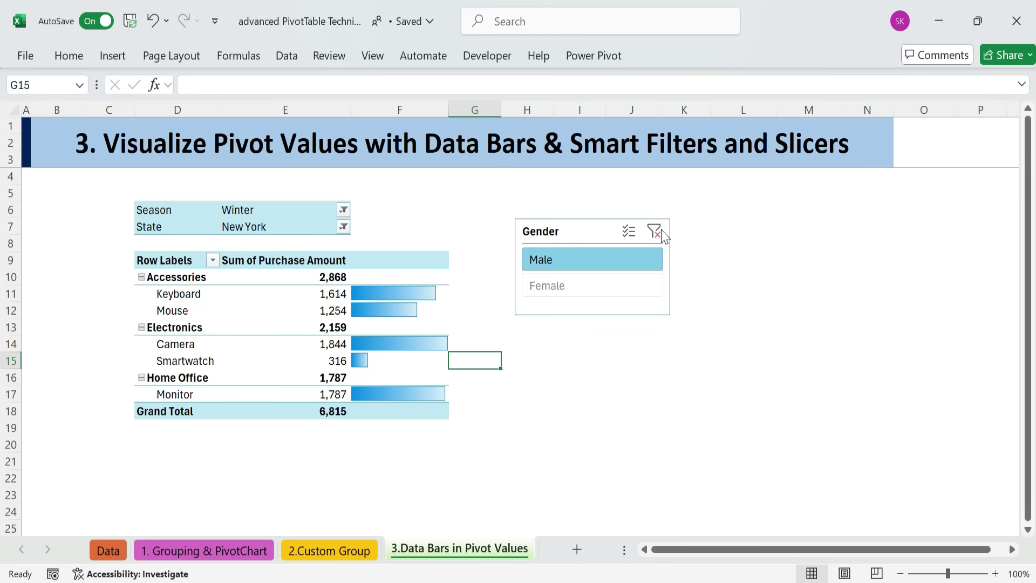
{"action": "left_click", "coordinate": [654, 231]}
{"action": "left_click", "coordinate": [592, 323]}
- Filter State to Florida, Georgia and Illinois and show only Male customers
{"action": "left_click", "coordinate": [343, 227]}
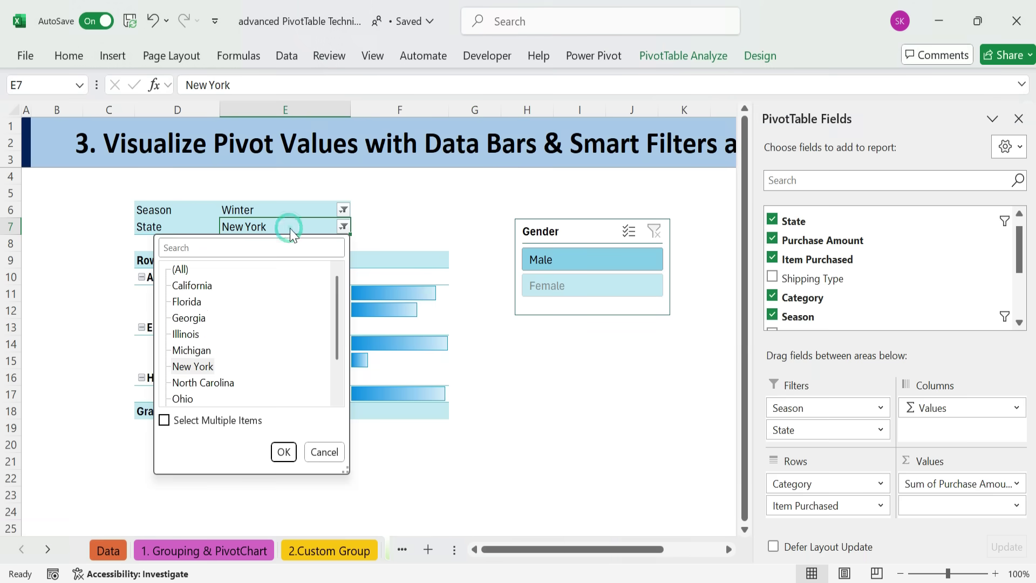
{"action": "left_click", "coordinate": [171, 418]}
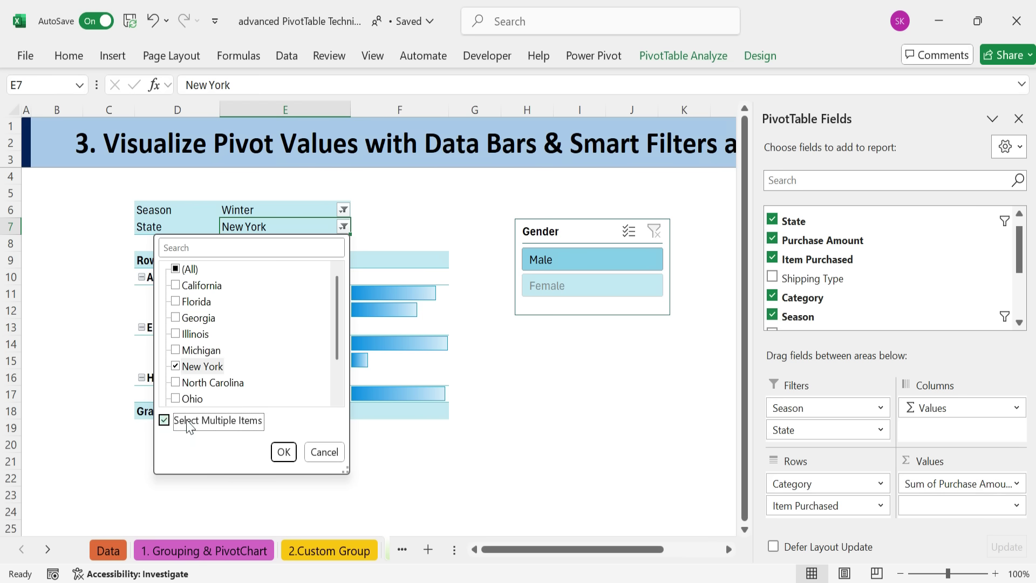
{"action": "left_click", "coordinate": [180, 301]}
{"action": "left_click", "coordinate": [181, 317]}
{"action": "left_click", "coordinate": [181, 333]}
{"action": "left_click", "coordinate": [283, 452]}
{"action": "left_click", "coordinate": [562, 393]}
{"action": "left_click", "coordinate": [561, 284]}
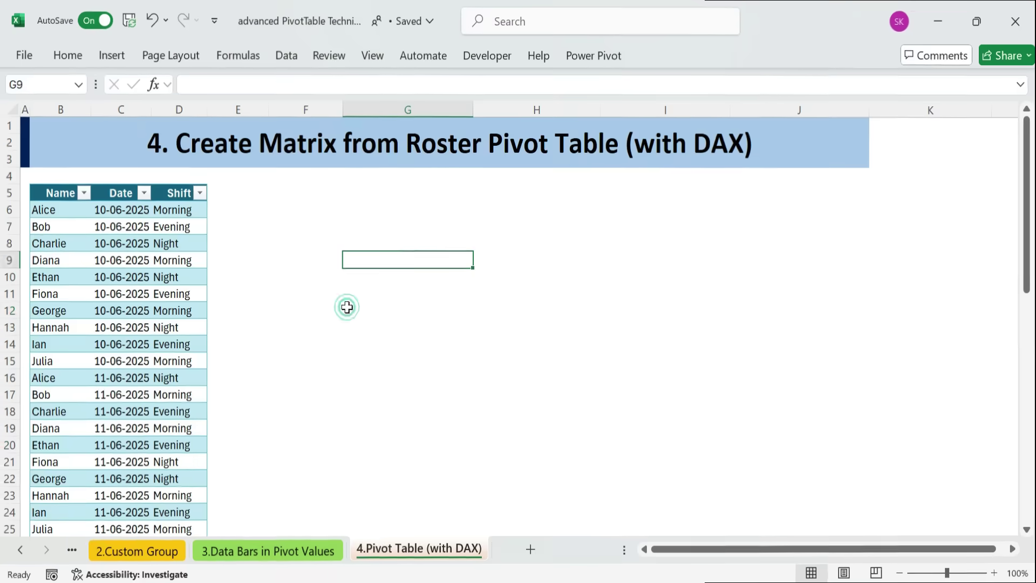
- Select and inspect the Name, Date and Shift cells of the Shifts roster
{"action": "left_click", "coordinate": [347, 307]}
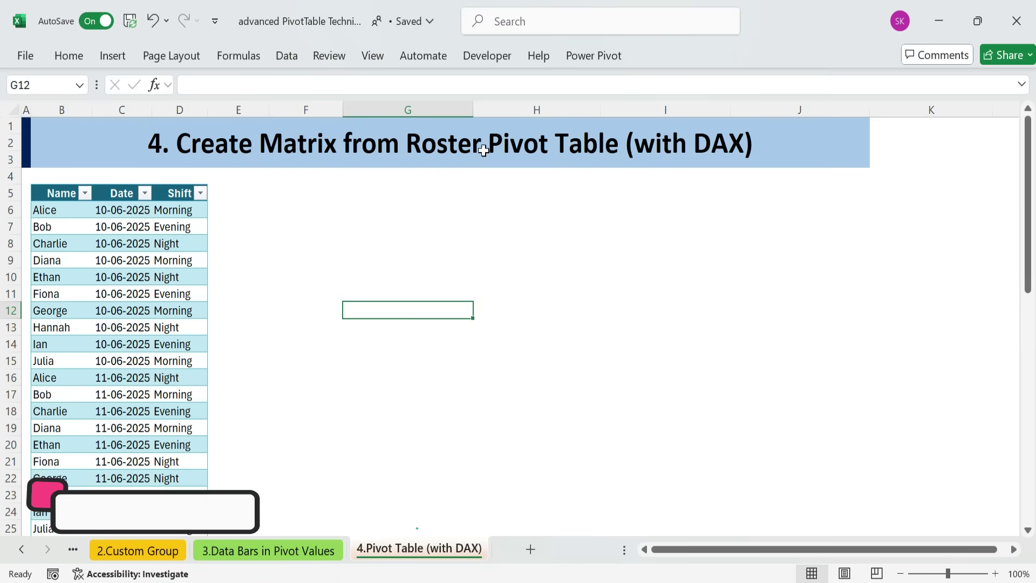
{"action": "left_click_drag", "start_coordinate": [59, 195], "coordinate": [166, 477]}
{"action": "scroll", "coordinate": [162, 323], "scroll_direction": "down", "scroll_amount": 13}
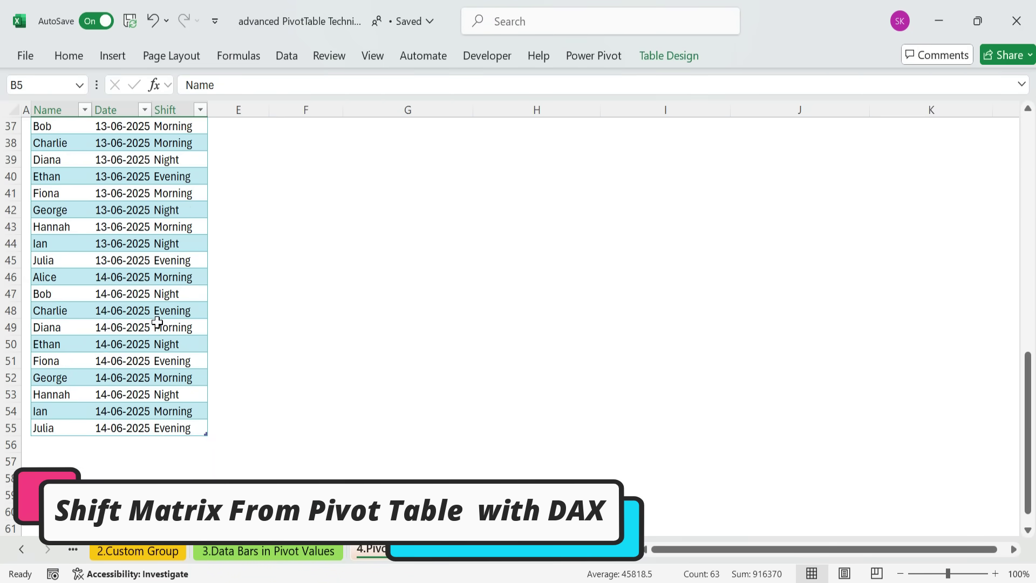
{"action": "scroll", "coordinate": [156, 322], "scroll_direction": "up", "scroll_amount": 7}
{"action": "scroll", "coordinate": [157, 323], "scroll_direction": "up", "scroll_amount": 6}
{"action": "left_click", "coordinate": [305, 294]}
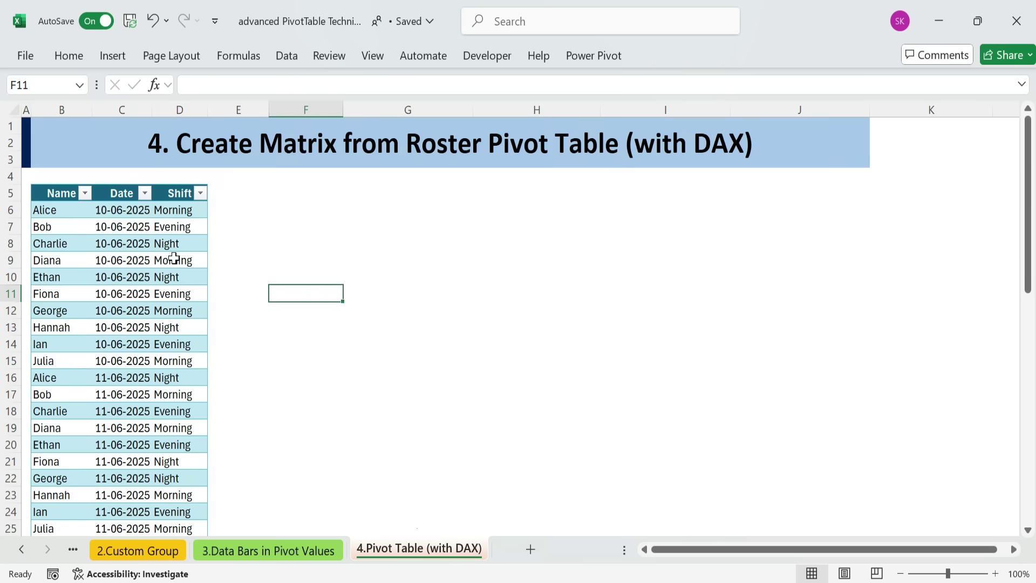
{"action": "left_click", "coordinate": [166, 244]}
{"action": "left_click", "coordinate": [163, 294]}
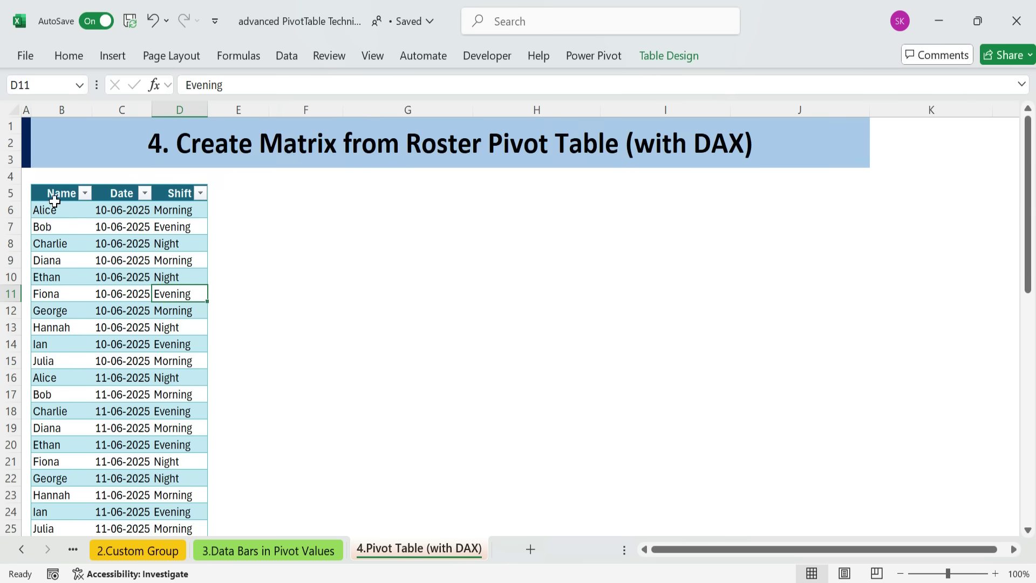
{"action": "left_click_drag", "start_coordinate": [54, 195], "coordinate": [127, 334]}
{"action": "left_click", "coordinate": [97, 279]}
{"action": "left_click", "coordinate": [129, 344]}
{"action": "left_click", "coordinate": [167, 361]}
{"action": "left_click", "coordinate": [284, 258]}
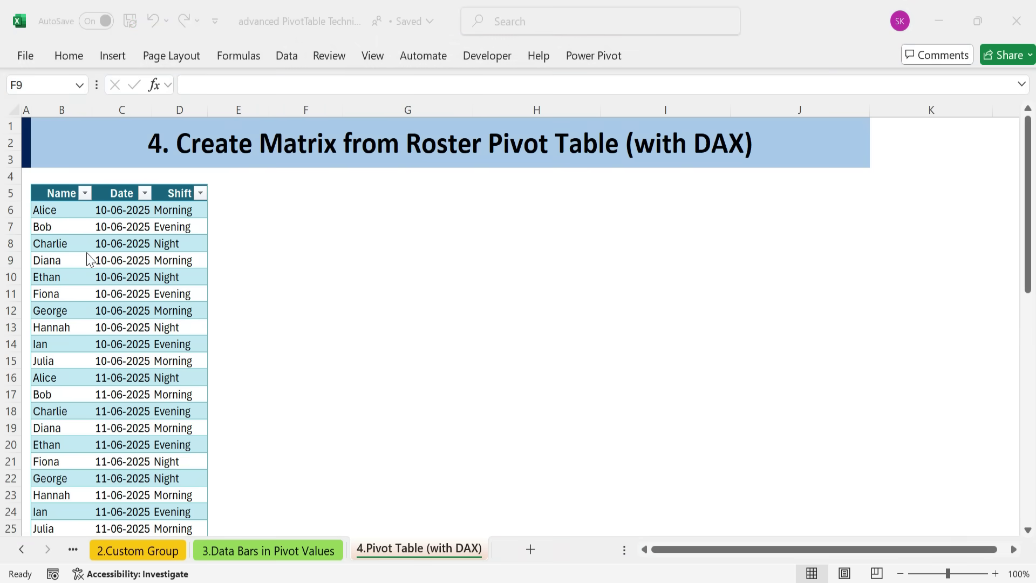
- Insert an empty pivot from the Shifts table at cell F7 of this sheet
{"action": "left_click", "coordinate": [53, 194]}
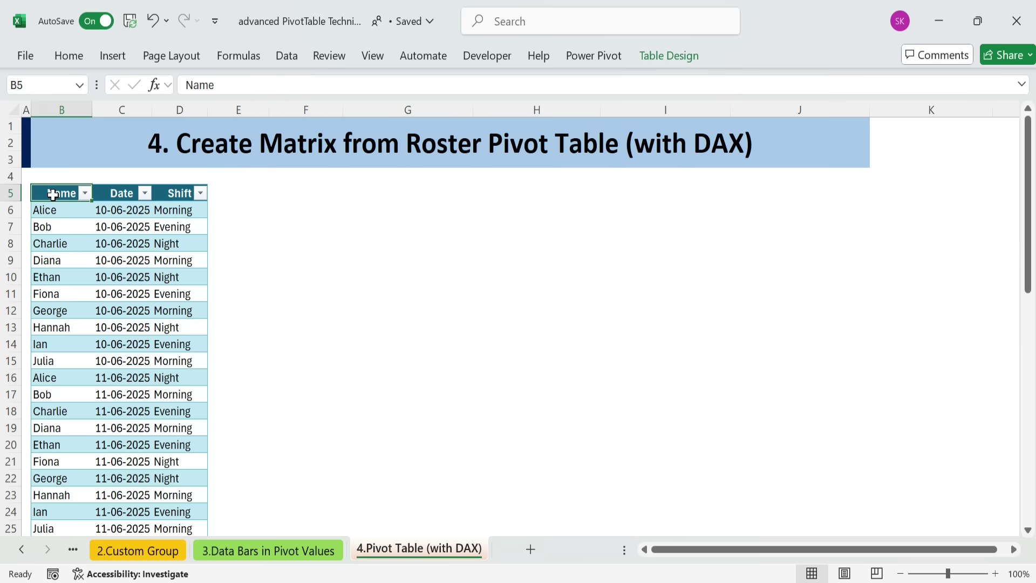
{"action": "left_click", "coordinate": [112, 56]}
{"action": "left_click", "coordinate": [41, 97]}
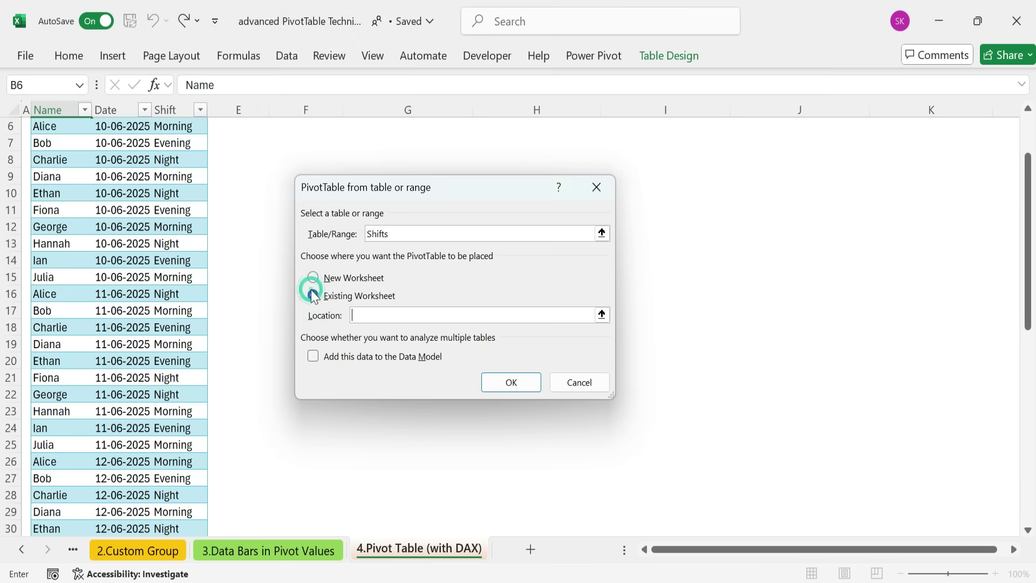
{"action": "left_click", "coordinate": [313, 295]}
{"action": "left_click", "coordinate": [279, 225]}
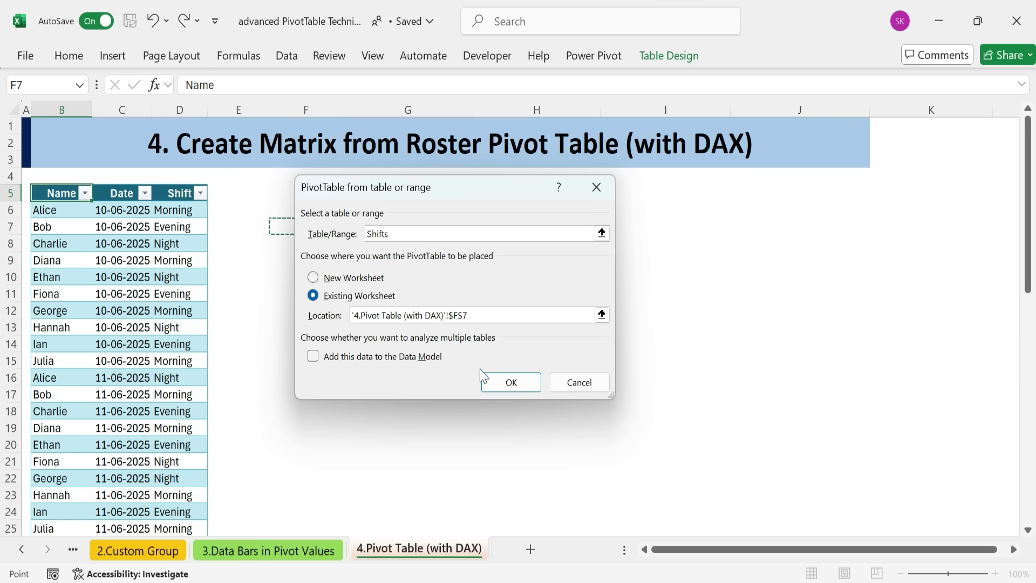
{"action": "left_click", "coordinate": [507, 381]}
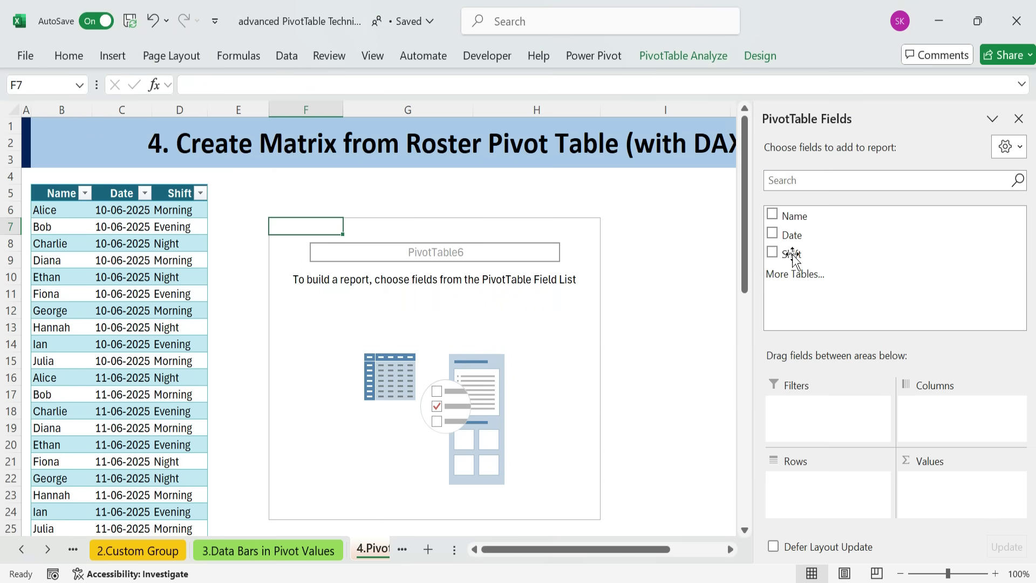
- Put Name in Rows, Date in Columns and Count of Shift in Values
{"action": "left_click_drag", "start_coordinate": [802, 214], "coordinate": [812, 493]}
{"action": "left_click_drag", "start_coordinate": [793, 232], "coordinate": [961, 410]}
{"action": "left_click_drag", "start_coordinate": [857, 252], "coordinate": [961, 506]}
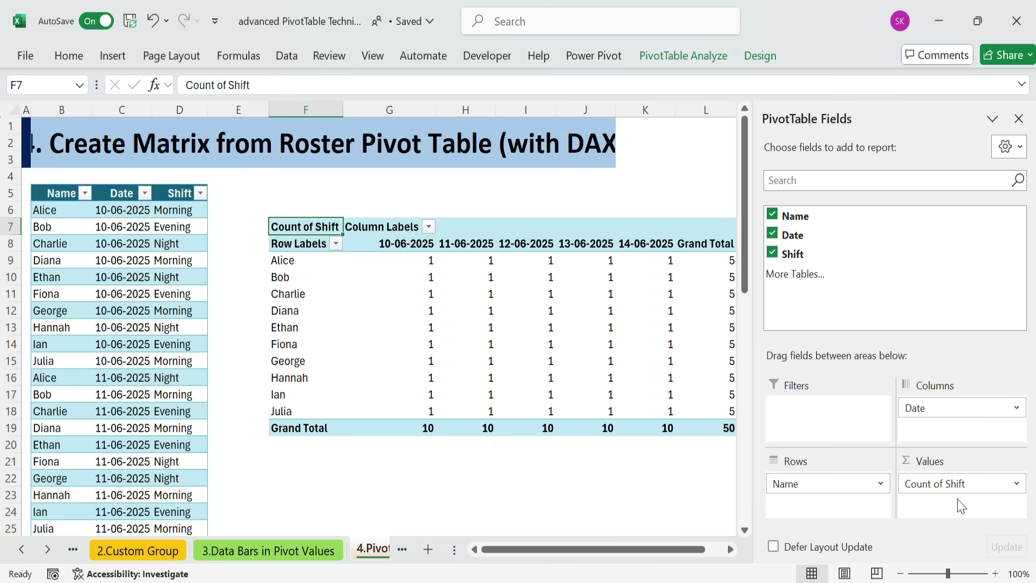
{"action": "left_click", "coordinate": [485, 471]}
{"action": "left_click_drag", "start_coordinate": [423, 260], "coordinate": [724, 411]}
{"action": "left_click", "coordinate": [613, 477]}
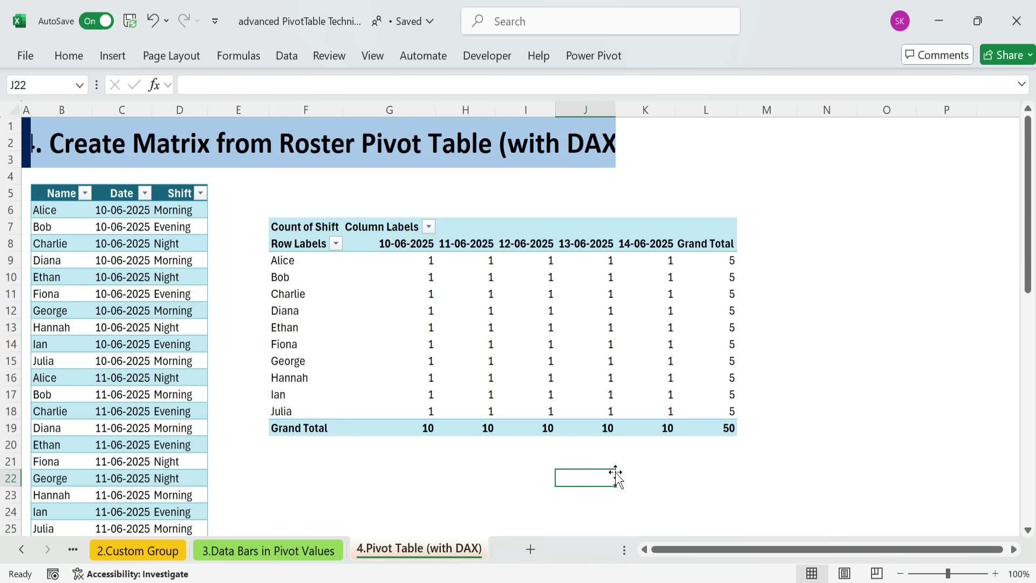
{"action": "left_click", "coordinate": [288, 226]}
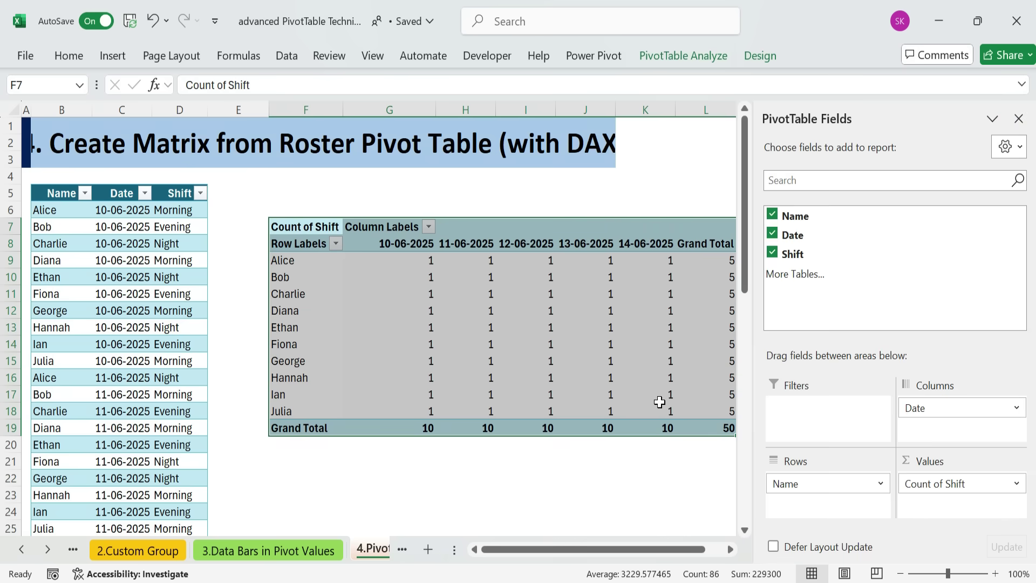
- Delete the pivot and rebuild it at F6 via the Data Model, Name rows, Date columns
{"action": "key", "text": "Delete"}
{"action": "left_click", "coordinate": [61, 193]}
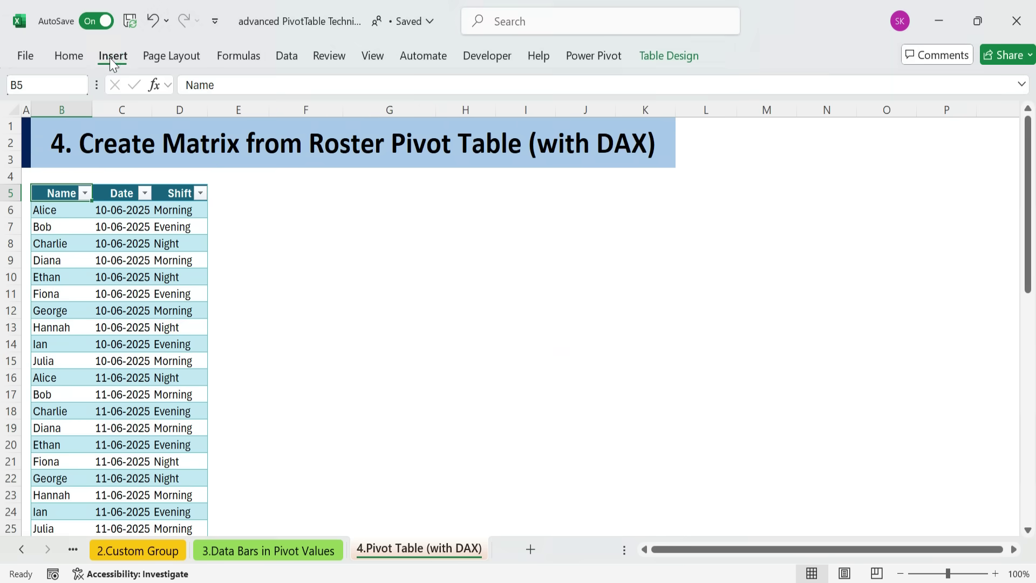
{"action": "left_click", "coordinate": [111, 58]}
{"action": "left_click", "coordinate": [39, 94]}
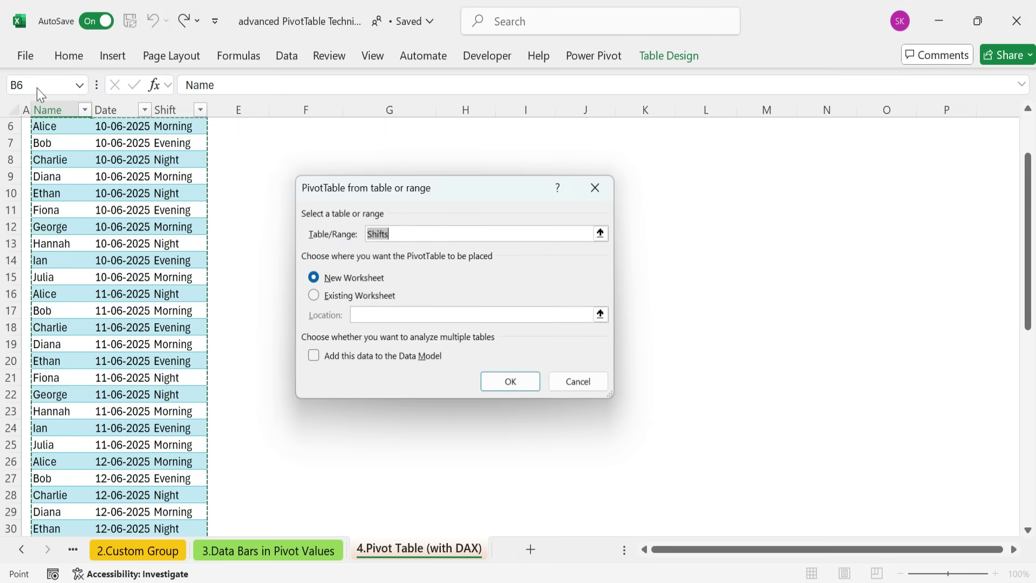
{"action": "left_click", "coordinate": [315, 297]}
{"action": "scroll", "coordinate": [243, 216], "scroll_direction": "up", "scroll_amount": 2}
{"action": "left_click", "coordinate": [281, 210]}
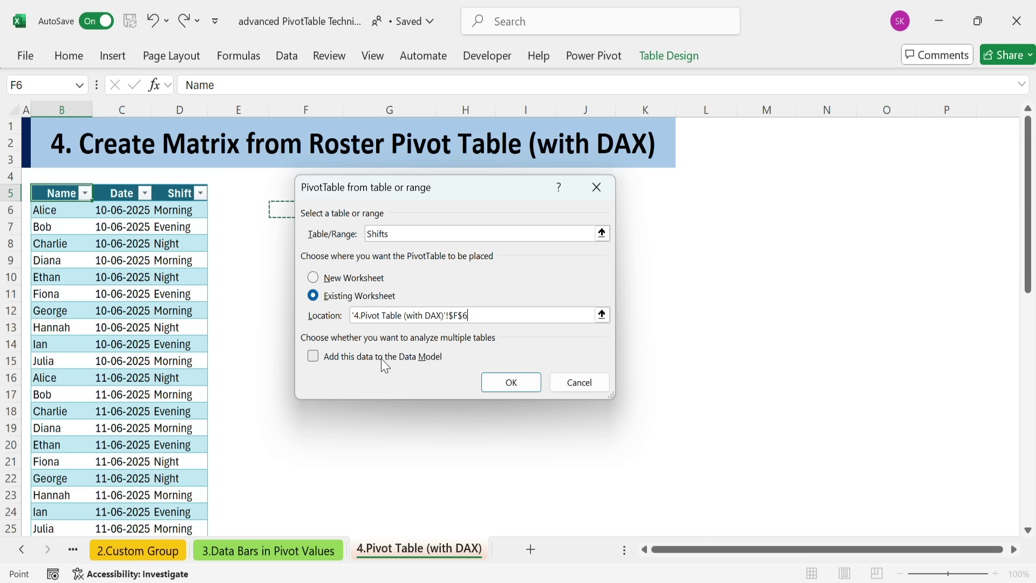
{"action": "left_click", "coordinate": [314, 356]}
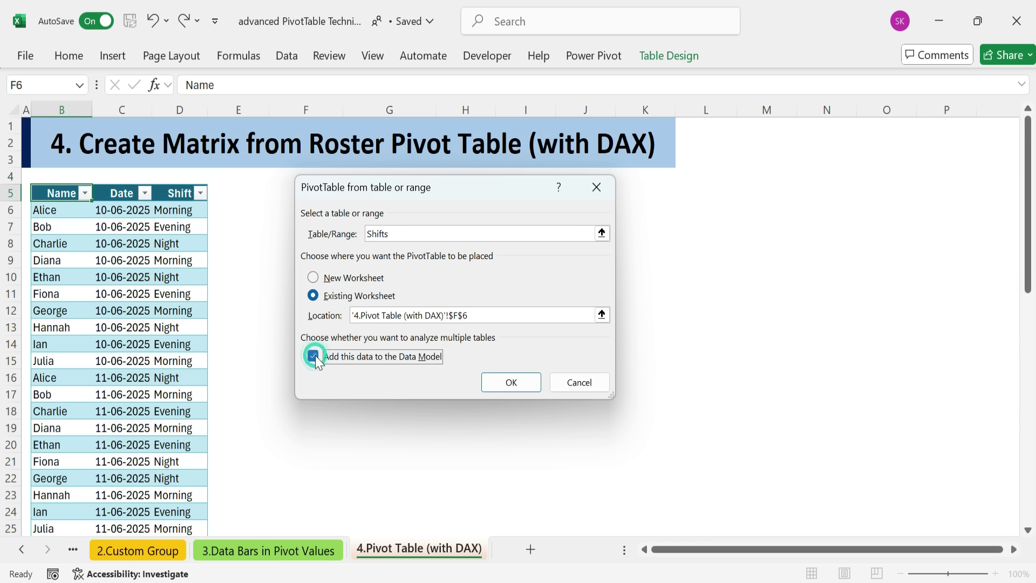
{"action": "left_click", "coordinate": [515, 314]}
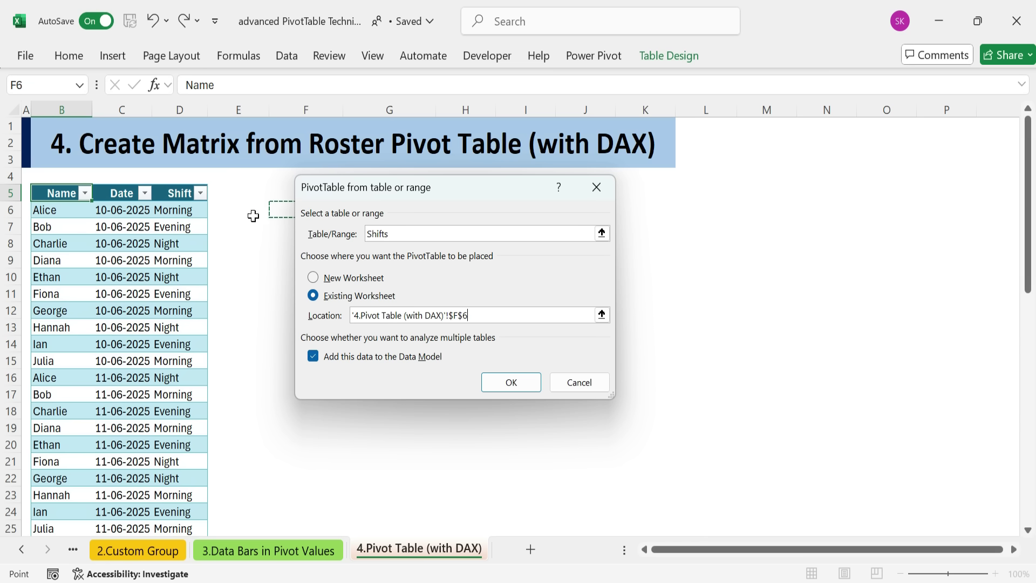
{"action": "left_click", "coordinate": [512, 383]}
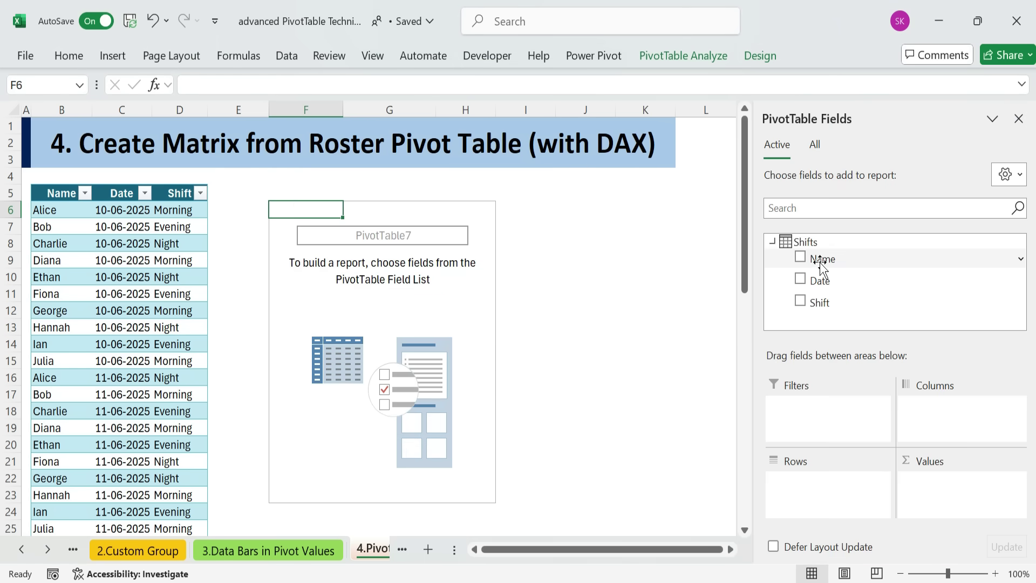
{"action": "left_click_drag", "start_coordinate": [827, 261], "coordinate": [821, 486]}
{"action": "left_click_drag", "start_coordinate": [817, 280], "coordinate": [932, 425]}
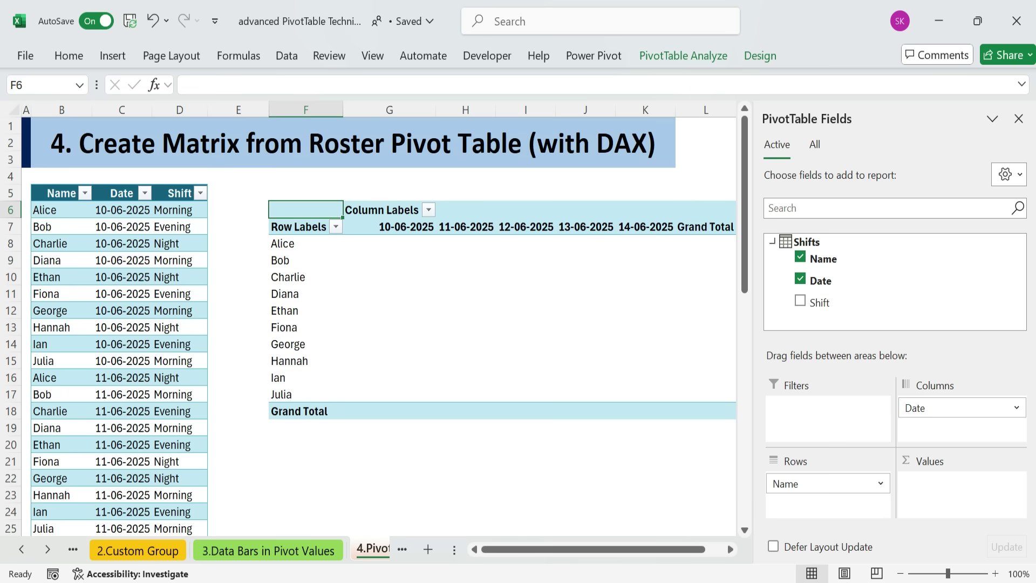
- Start a new Power Pivot measure on the Shifts table named 'Shift Roster'
{"action": "left_click", "coordinate": [593, 56]}
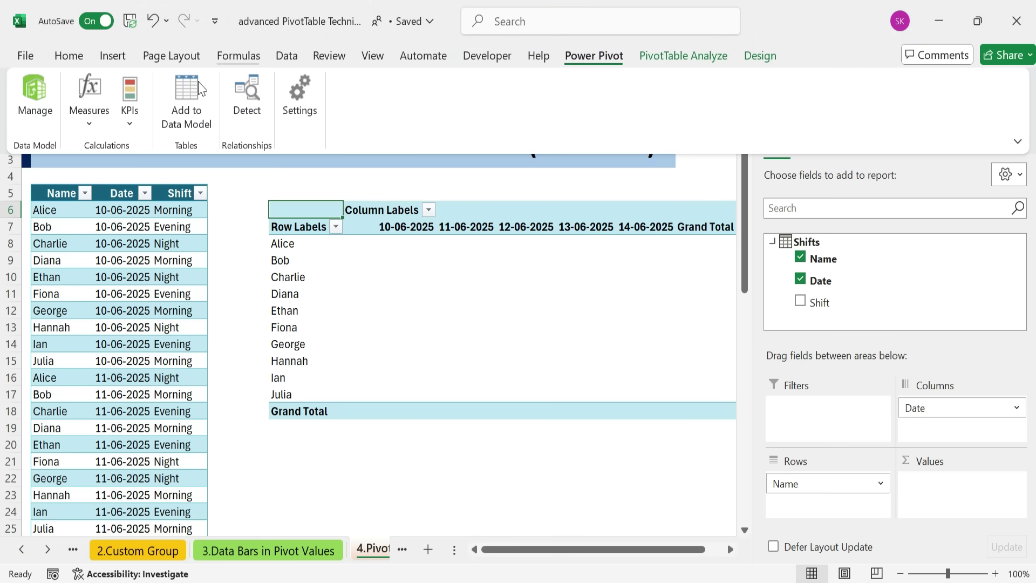
{"action": "left_click", "coordinate": [85, 122]}
{"action": "left_click", "coordinate": [115, 150]}
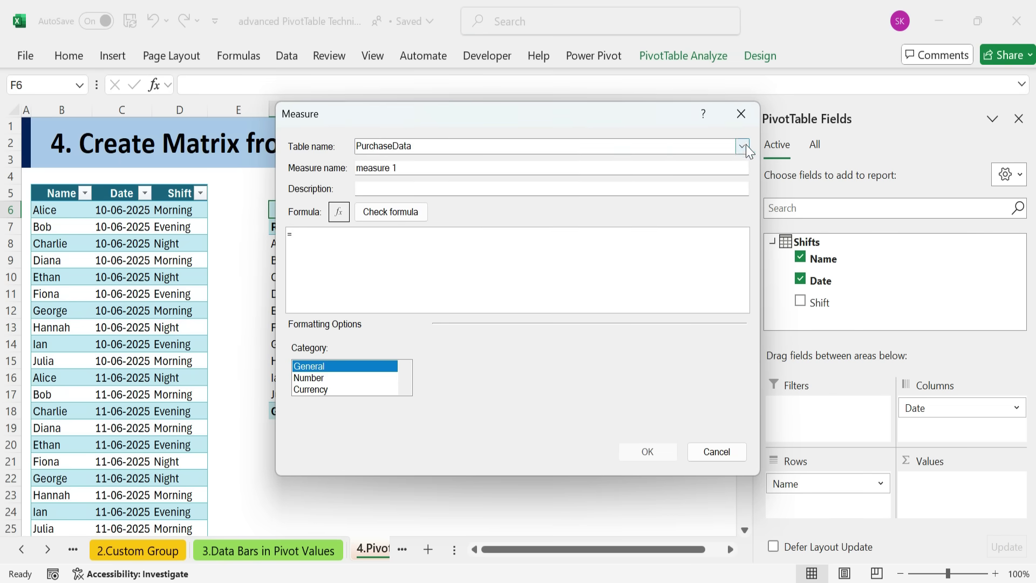
{"action": "left_click", "coordinate": [742, 146]}
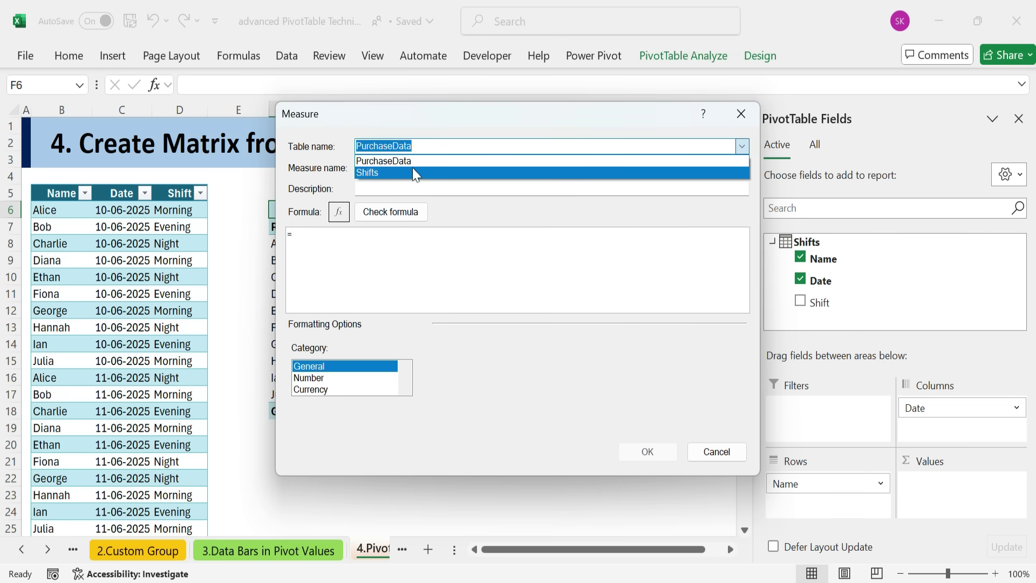
{"action": "left_click", "coordinate": [370, 173]}
{"action": "left_click_drag", "start_coordinate": [397, 168], "coordinate": [303, 174]}
{"action": "type", "text": "Shift Roster"}
- Enter the formula =CONCATENATEX(Shifts,Shifts[Shift]) and confirm the check reports no errors
{"action": "left_click", "coordinate": [356, 249]}
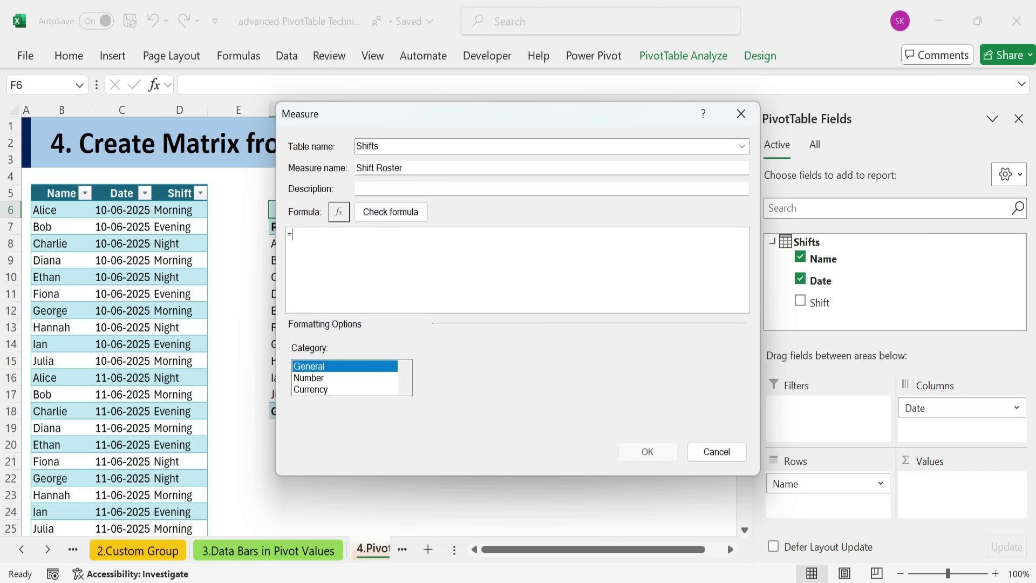
{"action": "type", "text": "c"}
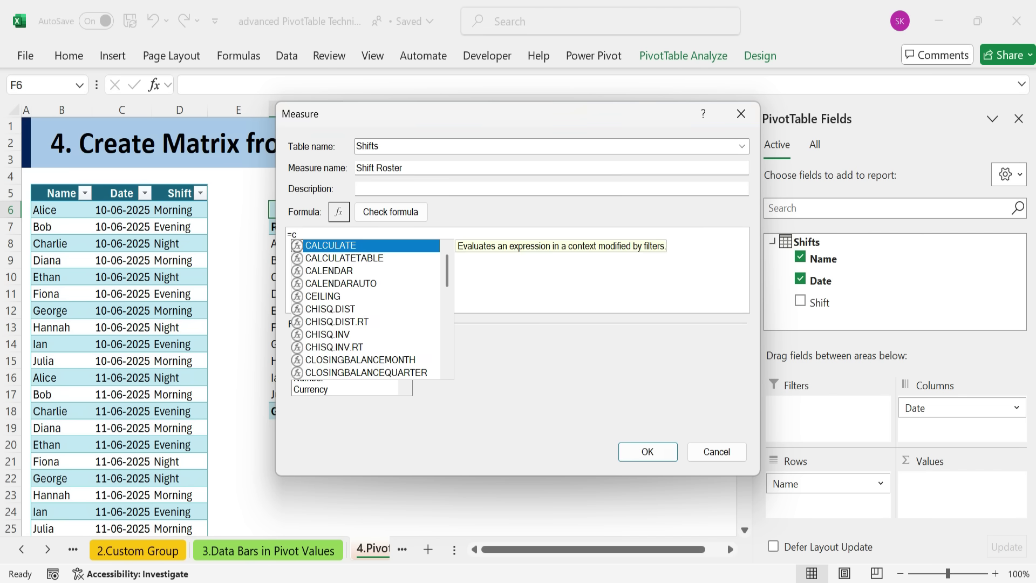
{"action": "type", "text": "on"}
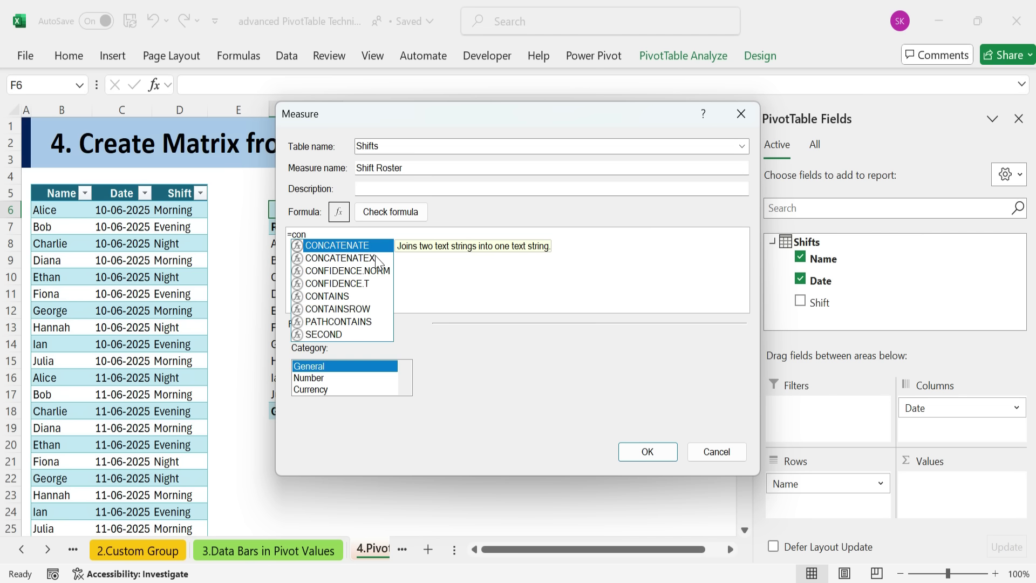
{"action": "double_click", "coordinate": [376, 260]}
{"action": "type", "text": "s"}
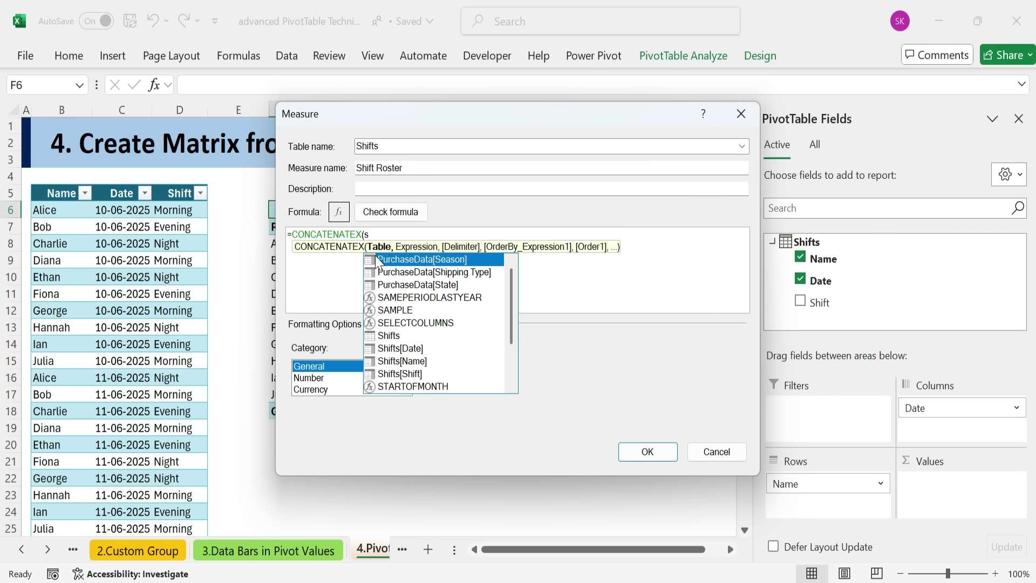
{"action": "left_click", "coordinate": [402, 337]}
{"action": "double_click", "coordinate": [402, 337]}
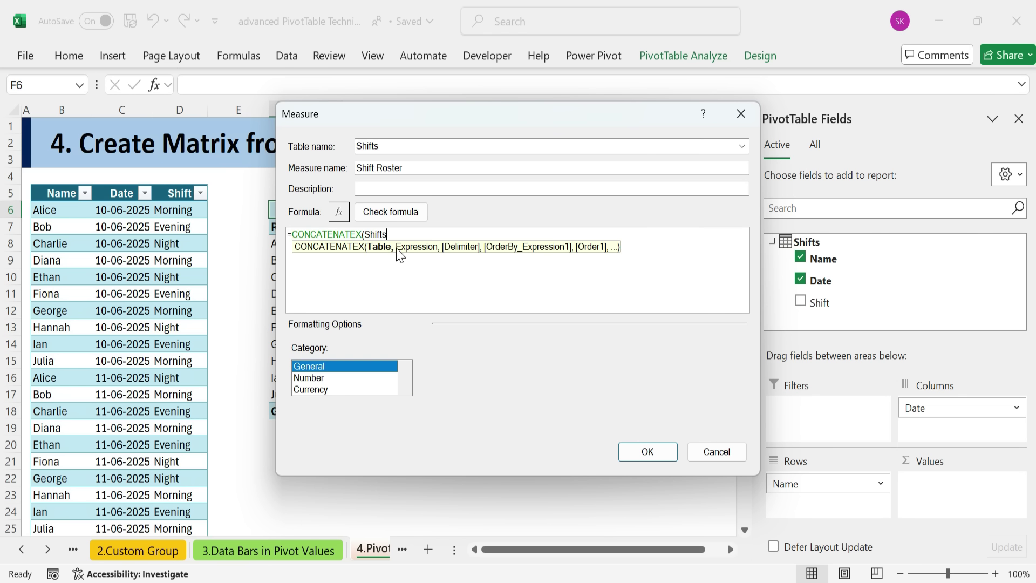
{"action": "type", "text": ","}
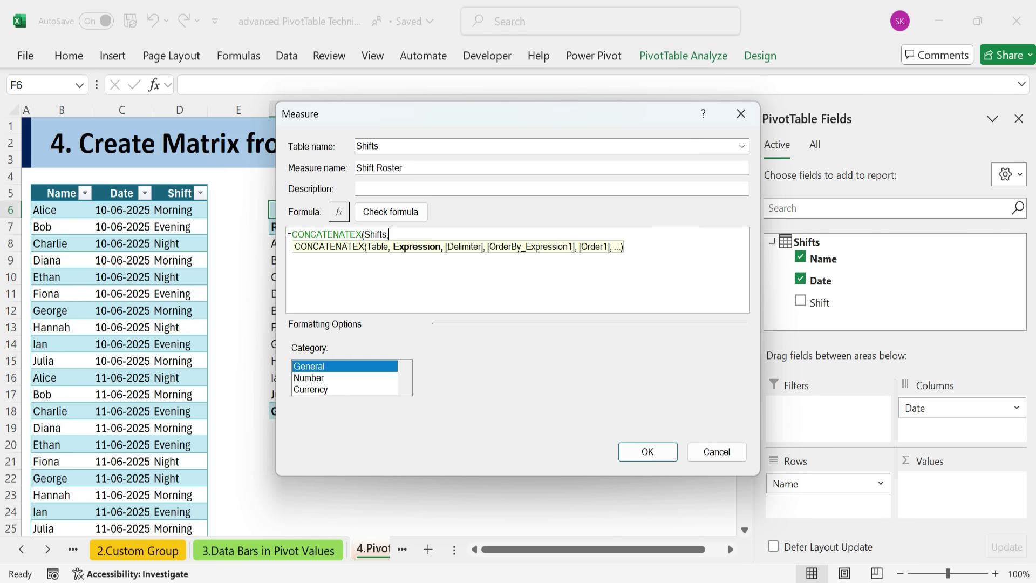
{"action": "type", "text": "sh"}
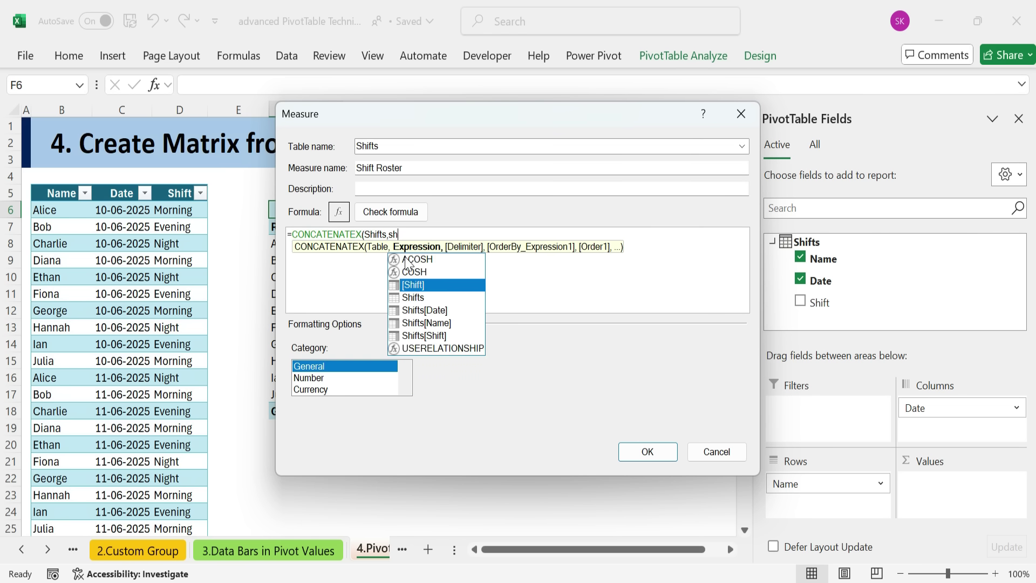
{"action": "double_click", "coordinate": [424, 335]}
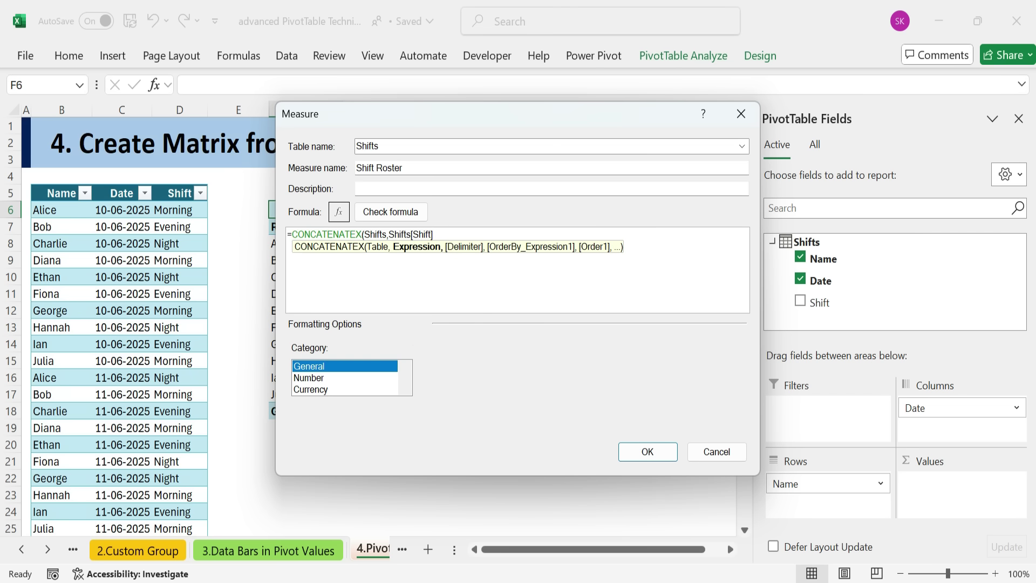
{"action": "type", "text": ")"}
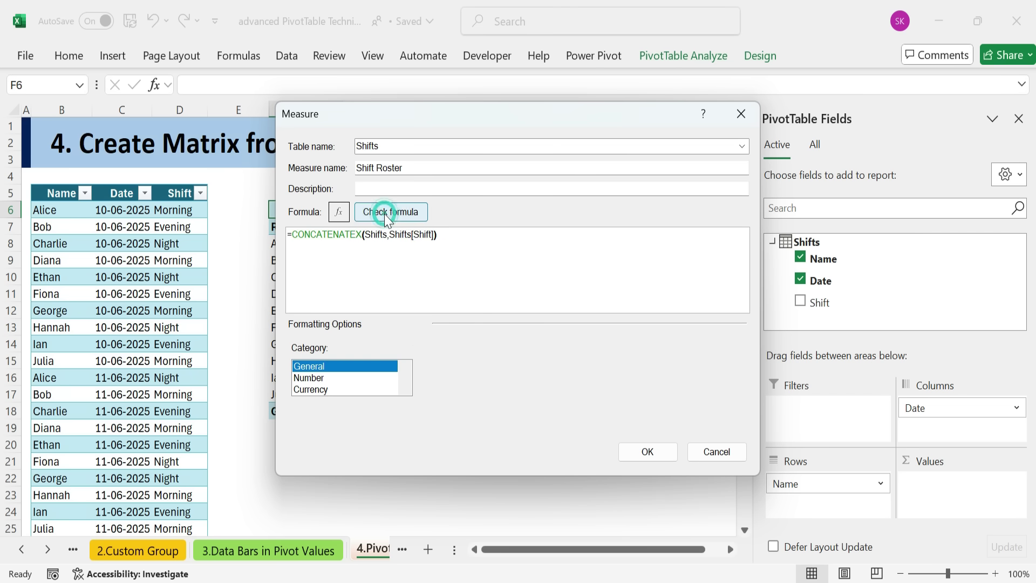
{"action": "left_click", "coordinate": [380, 211]}
{"action": "left_click_drag", "start_coordinate": [301, 313], "coordinate": [375, 313]}
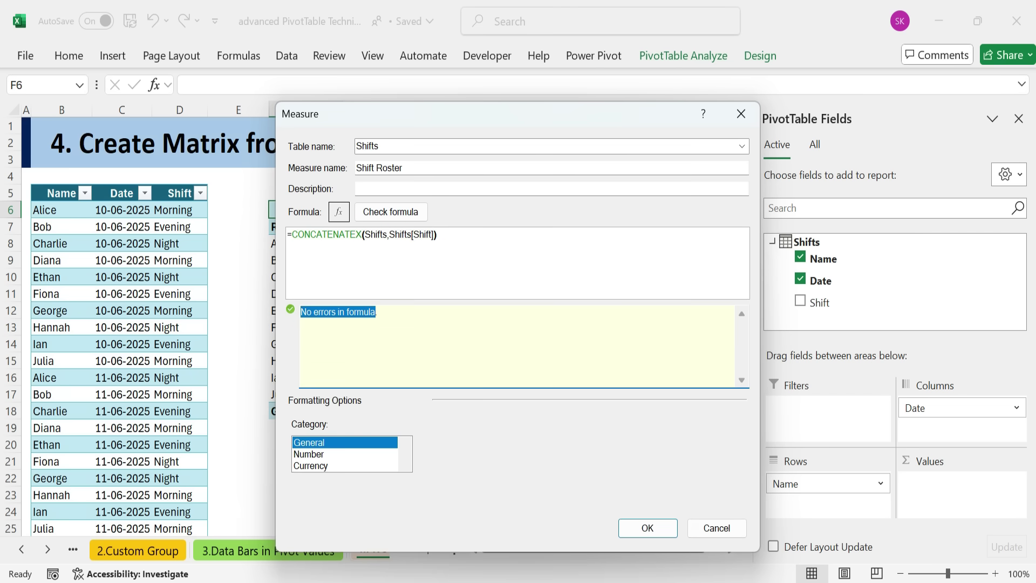
- Create the Shift Roster measure so the pivot shows each person's shift per date
{"action": "left_click", "coordinate": [644, 531]}
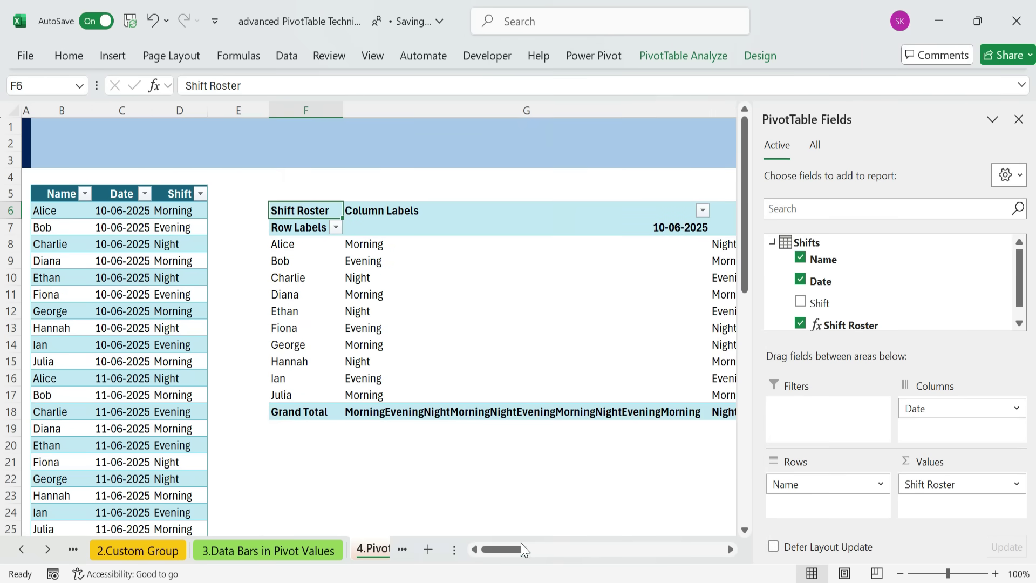
{"action": "left_click_drag", "start_coordinate": [520, 549], "coordinate": [494, 548]}
{"action": "left_click", "coordinate": [430, 185]}
{"action": "left_click", "coordinate": [418, 142]}
{"action": "left_click", "coordinate": [449, 276]}
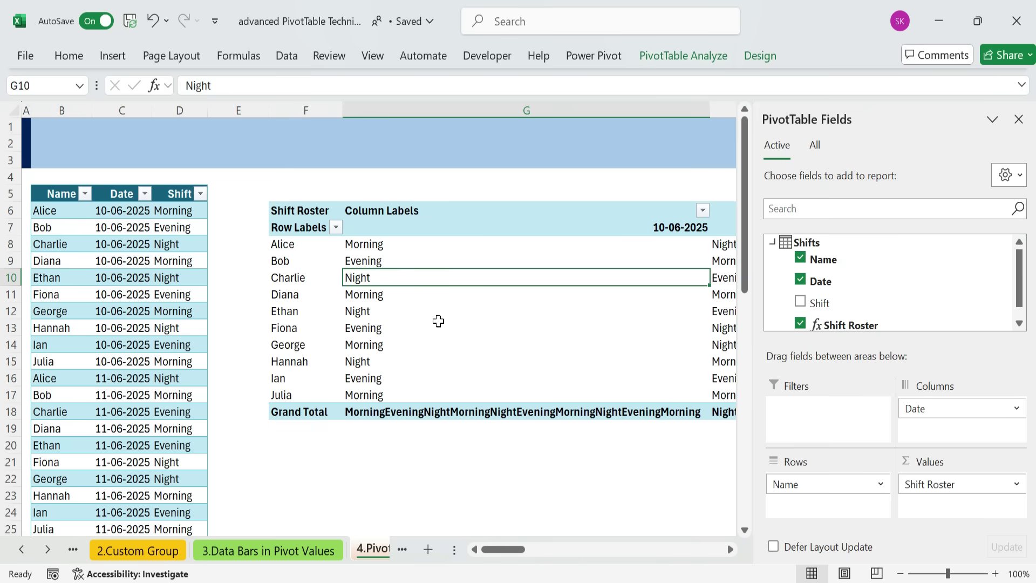
{"action": "left_click", "coordinate": [300, 227]}
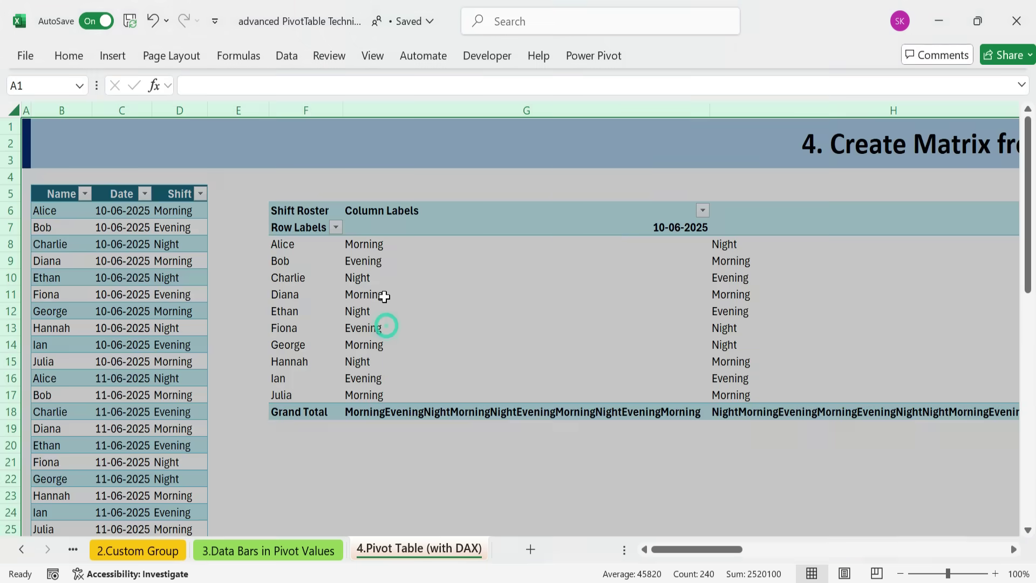
{"action": "left_click", "coordinate": [318, 222]}
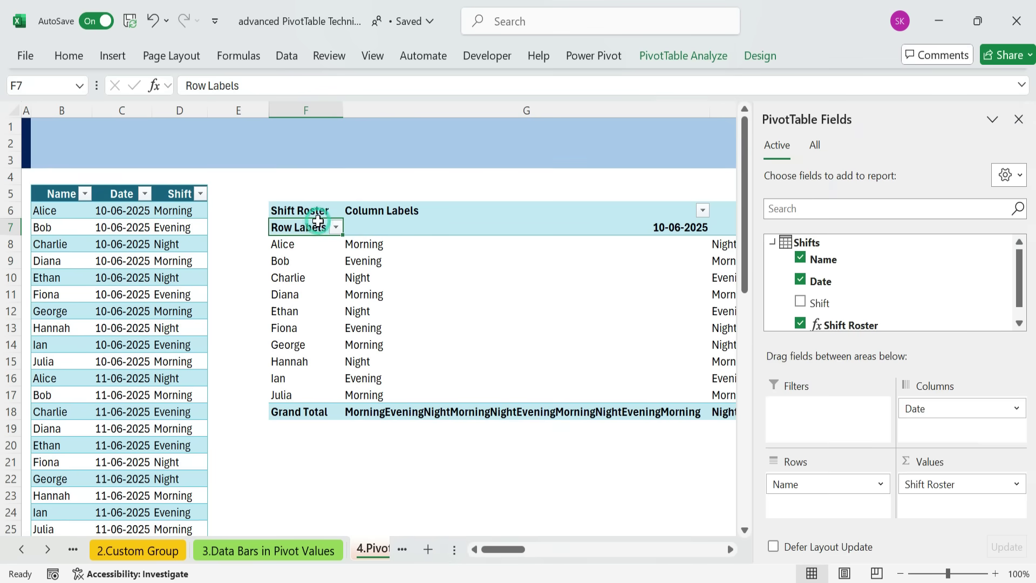
- Turn Grand Totals off for rows and columns in the roster pivot
{"action": "left_click", "coordinate": [765, 54]}
{"action": "left_click", "coordinate": [79, 110]}
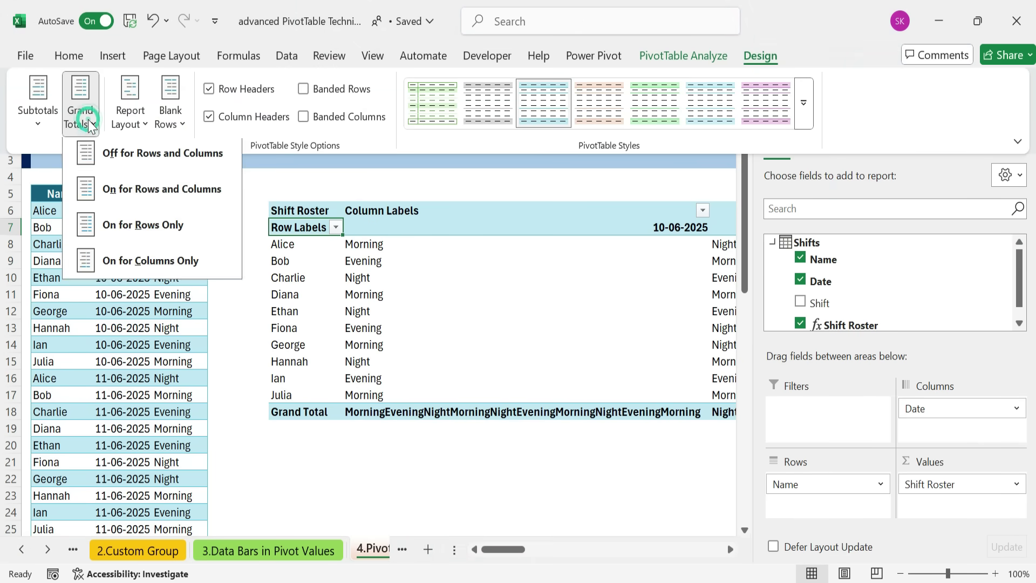
{"action": "left_click", "coordinate": [165, 156]}
{"action": "left_click", "coordinate": [398, 266]}
{"action": "left_click", "coordinate": [405, 308]}
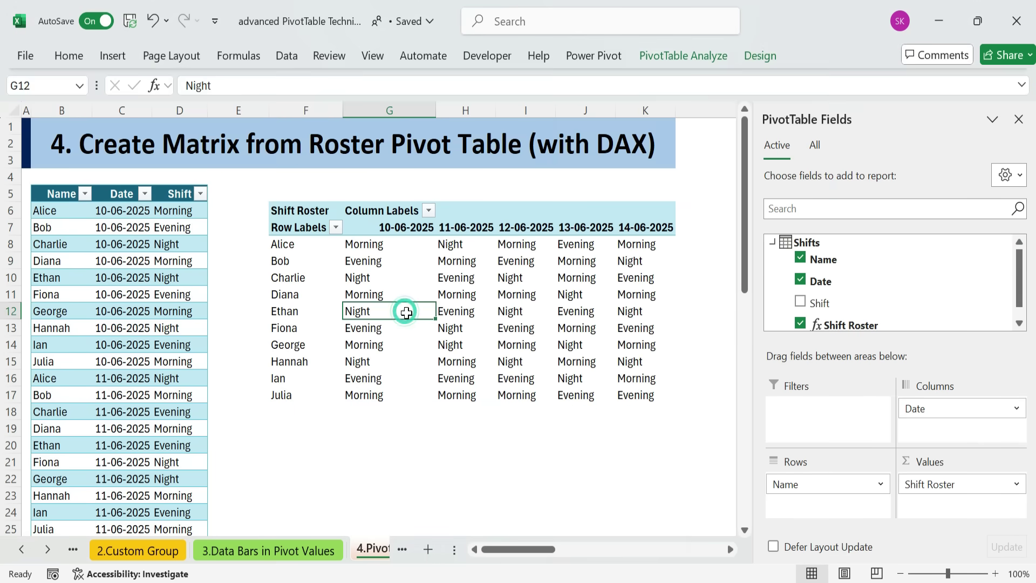
- Review the roster pivot's shifts by person and date, including the 12-06 and 13-06-2025 columns
{"action": "left_click", "coordinate": [540, 458]}
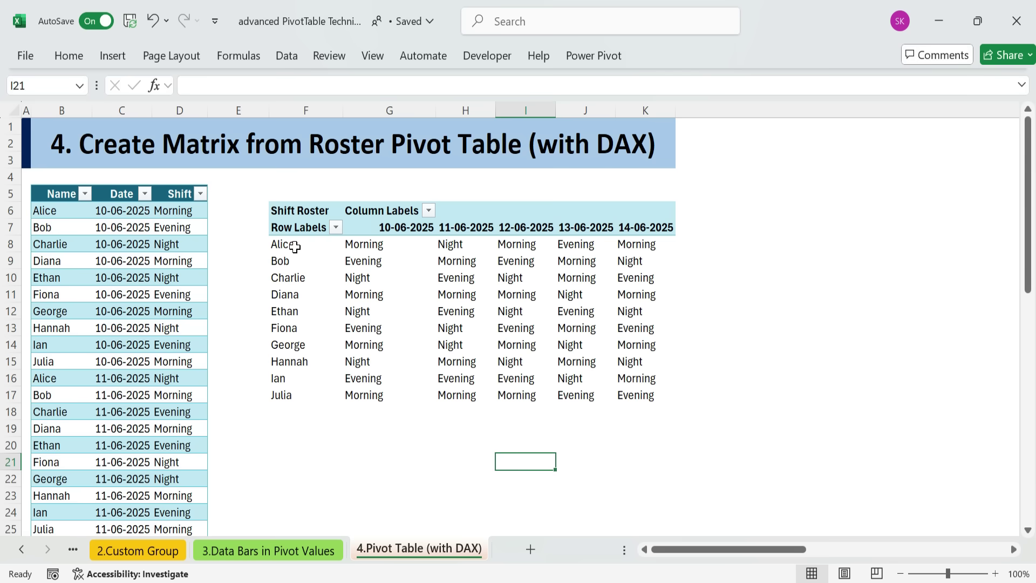
{"action": "left_click_drag", "start_coordinate": [294, 246], "coordinate": [348, 258]}
{"action": "left_click", "coordinate": [278, 260]}
{"action": "left_click", "coordinate": [285, 241]}
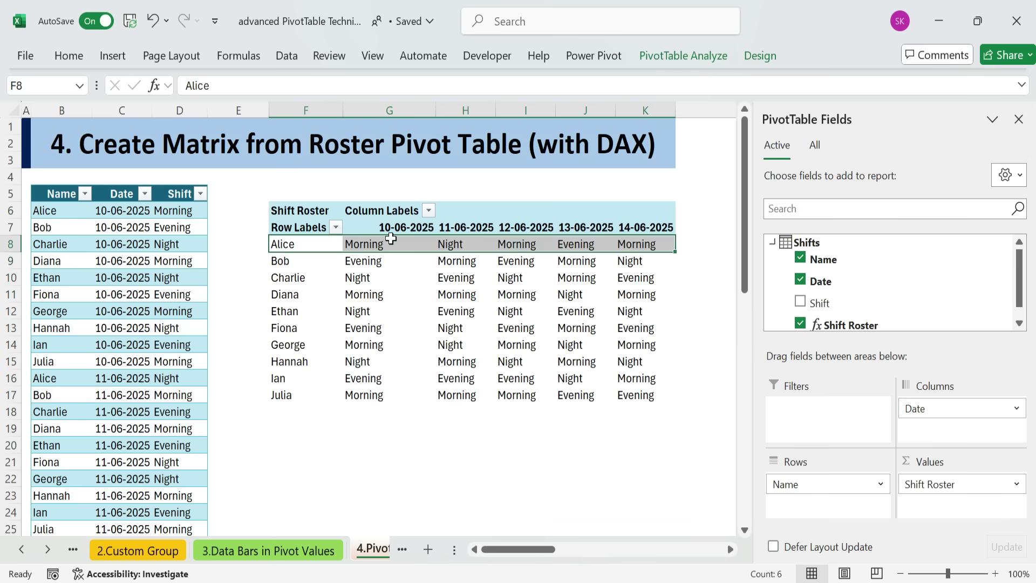
{"action": "left_click_drag", "start_coordinate": [390, 229], "coordinate": [462, 227]}
{"action": "left_click", "coordinate": [526, 227]}
{"action": "left_click", "coordinate": [585, 227]}
{"action": "left_click_drag", "start_coordinate": [576, 246], "coordinate": [578, 366]}
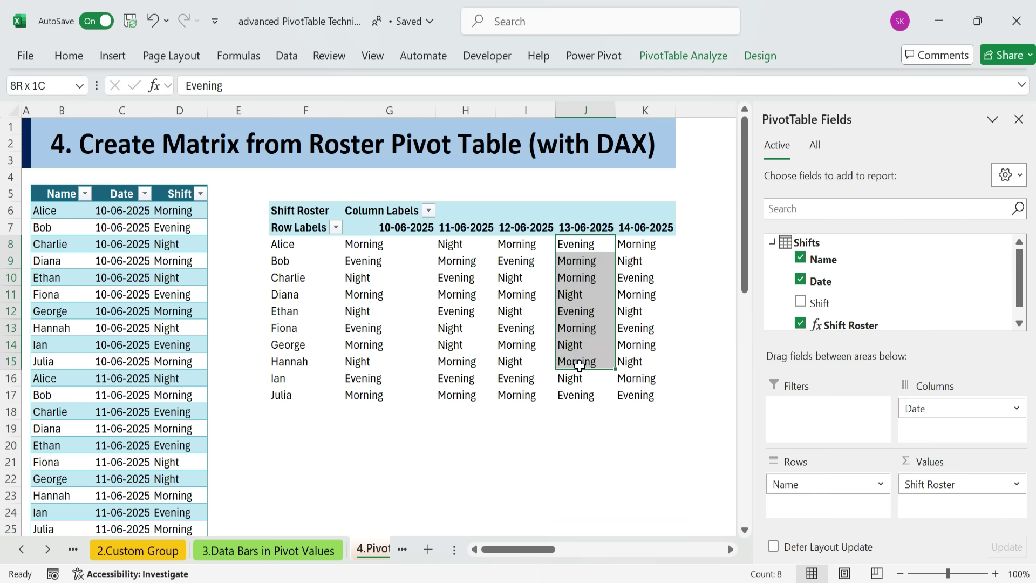
{"action": "left_click", "coordinate": [466, 478]}
{"action": "left_click", "coordinate": [389, 261]}
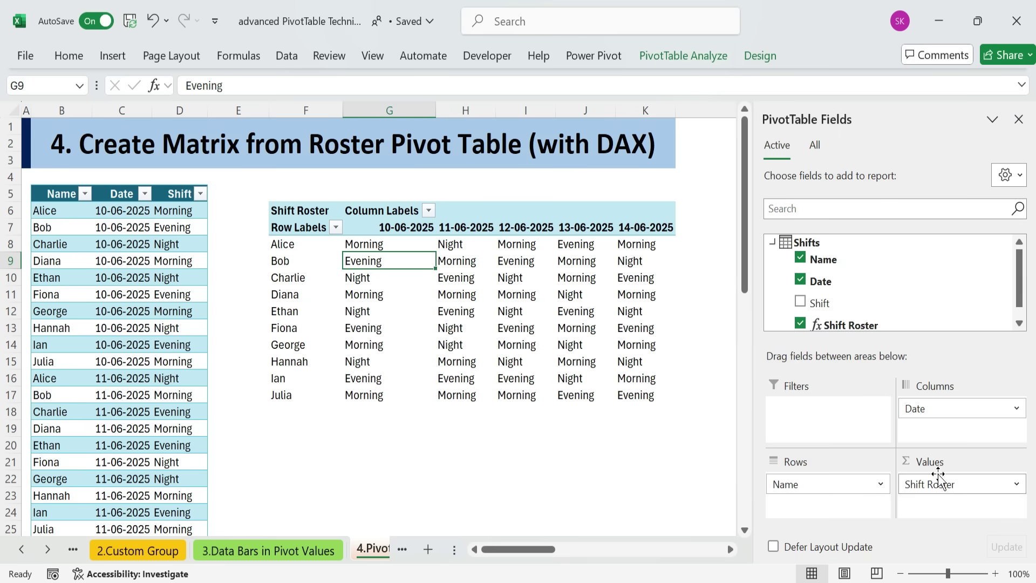
{"action": "left_click", "coordinate": [1017, 484]}
{"action": "left_click", "coordinate": [501, 429]}
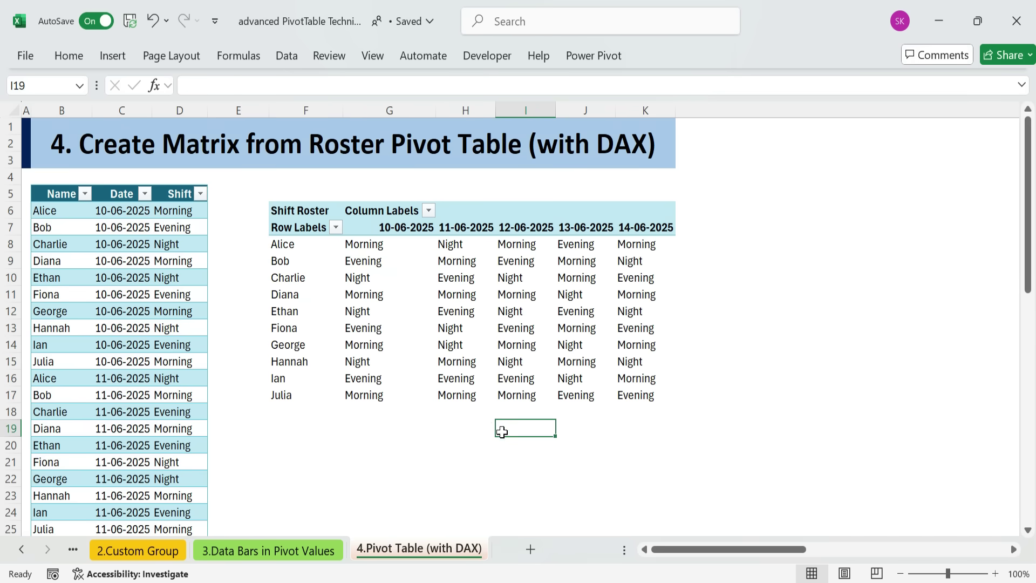
- Copy the whole roster pivot and paste a duplicate at cell F19
{"action": "left_click", "coordinate": [298, 215]}
{"action": "key", "text": "ctrl+a"}
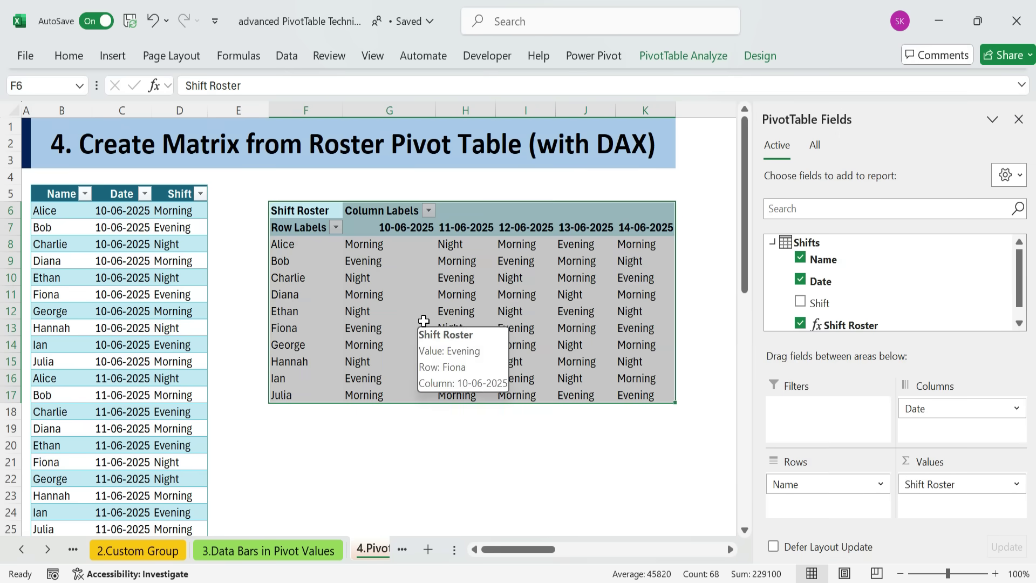
{"action": "key", "text": "ctrl+c"}
{"action": "scroll", "coordinate": [425, 322], "scroll_direction": "down", "scroll_amount": 3}
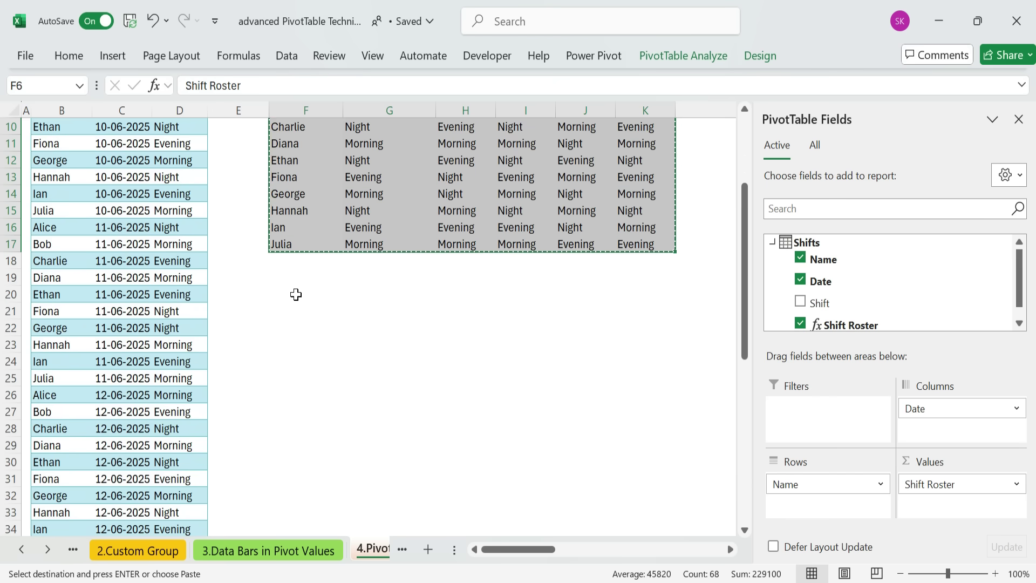
{"action": "scroll", "coordinate": [296, 294], "scroll_direction": "up", "scroll_amount": 3}
{"action": "left_click", "coordinate": [281, 429]}
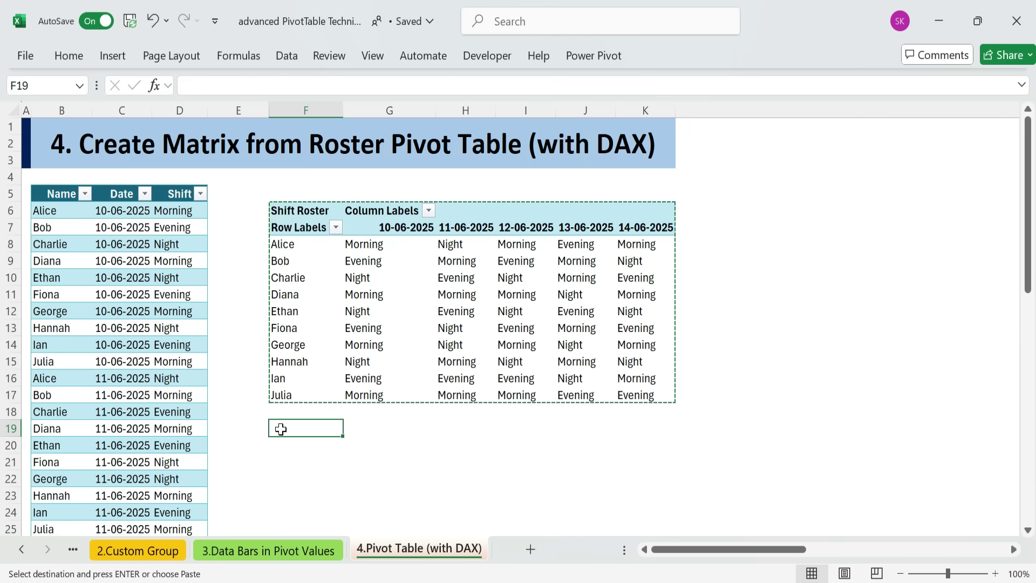
{"action": "key", "text": "ctrl+v"}
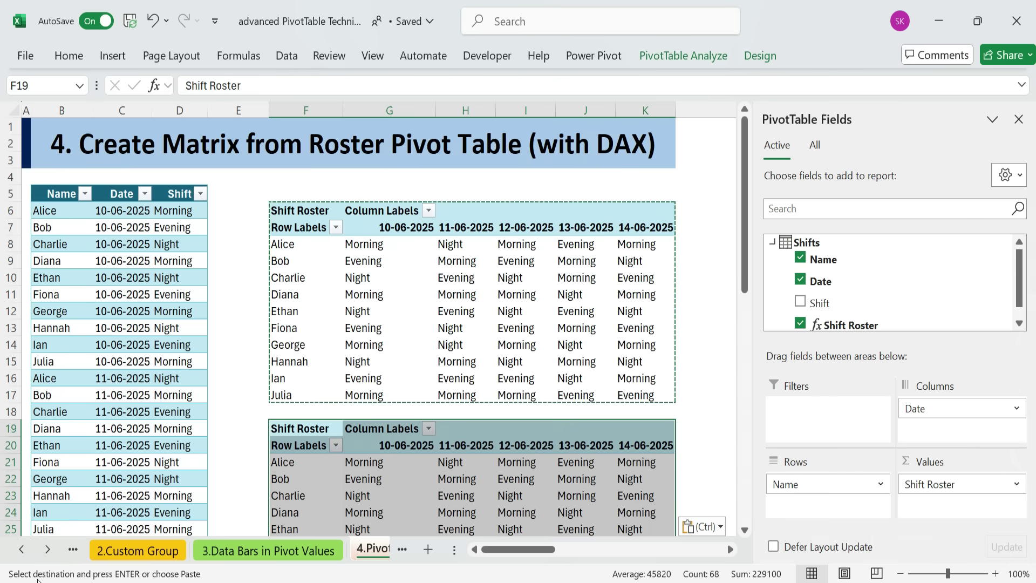
- Uncheck Shift Roster in the copy's field list so only names and dates remain
{"action": "scroll", "coordinate": [372, 459], "scroll_direction": "down", "scroll_amount": 4}
{"action": "left_click", "coordinate": [410, 356]}
{"action": "left_click", "coordinate": [312, 227]}
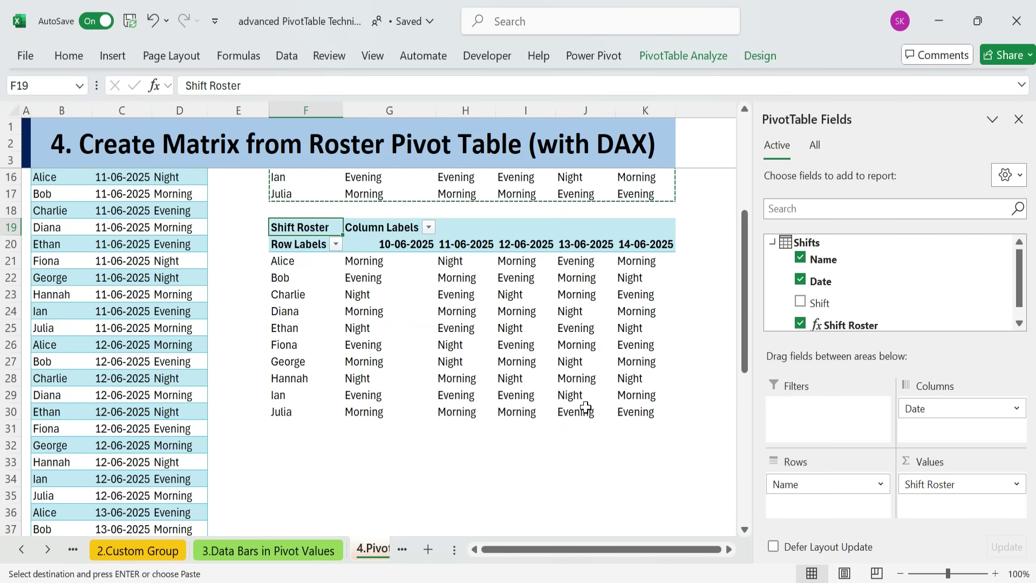
{"action": "left_click", "coordinate": [800, 323]}
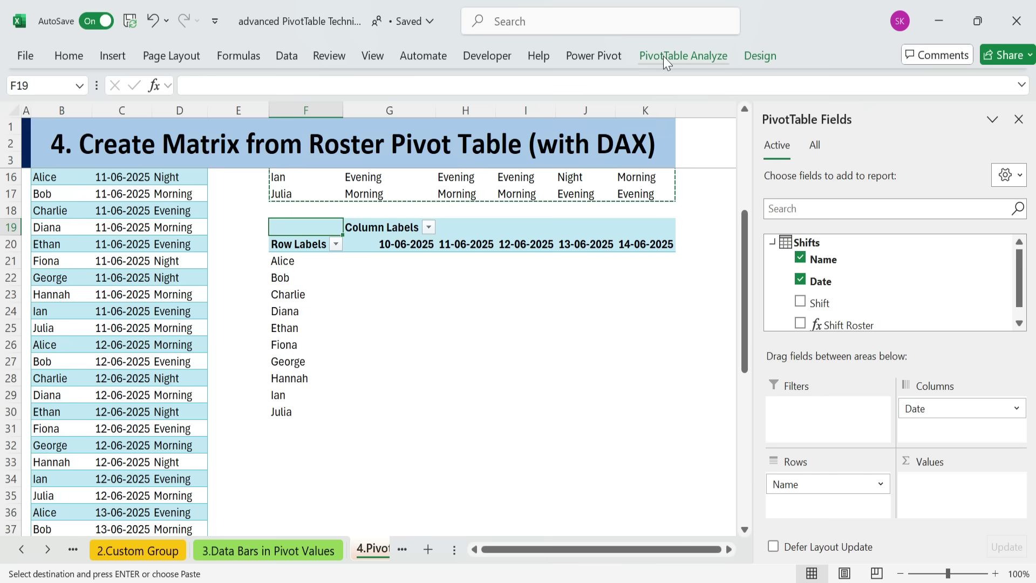
- Start a new Power Pivot measure named 'Staff Roster'
{"action": "left_click", "coordinate": [594, 56]}
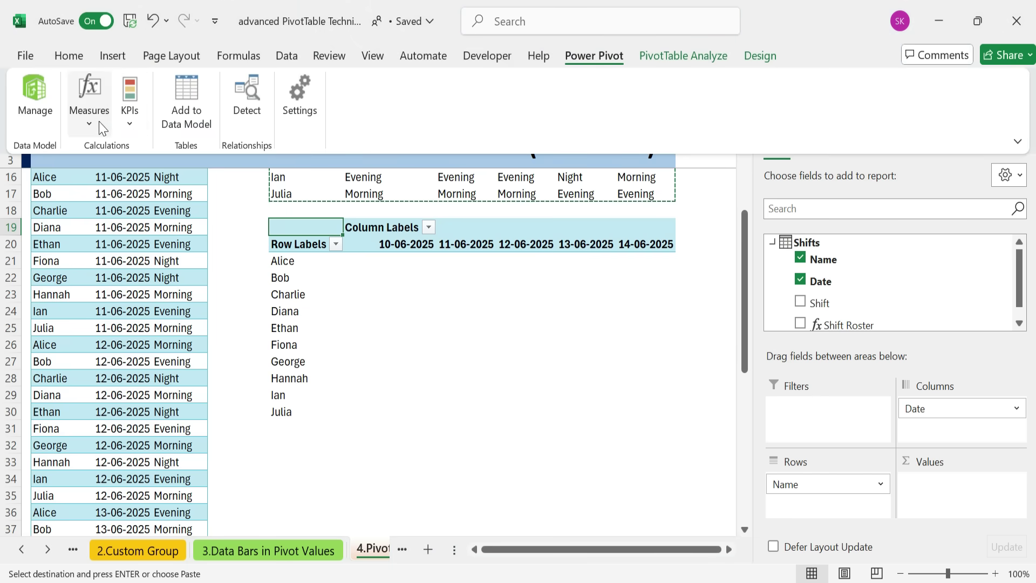
{"action": "left_click", "coordinate": [98, 124]}
{"action": "left_click", "coordinate": [115, 147]}
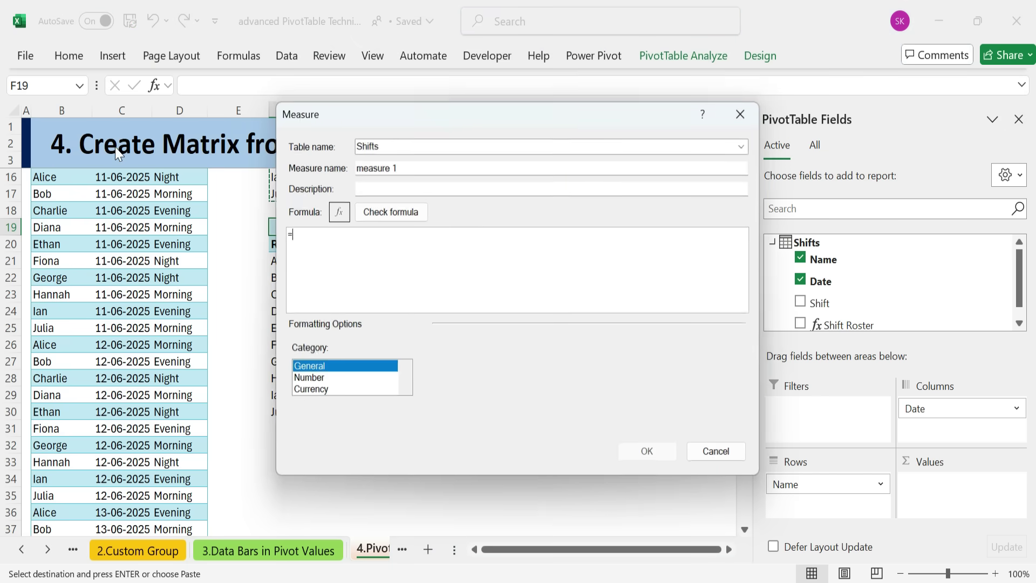
{"action": "type", "text": "Staff Roster"}
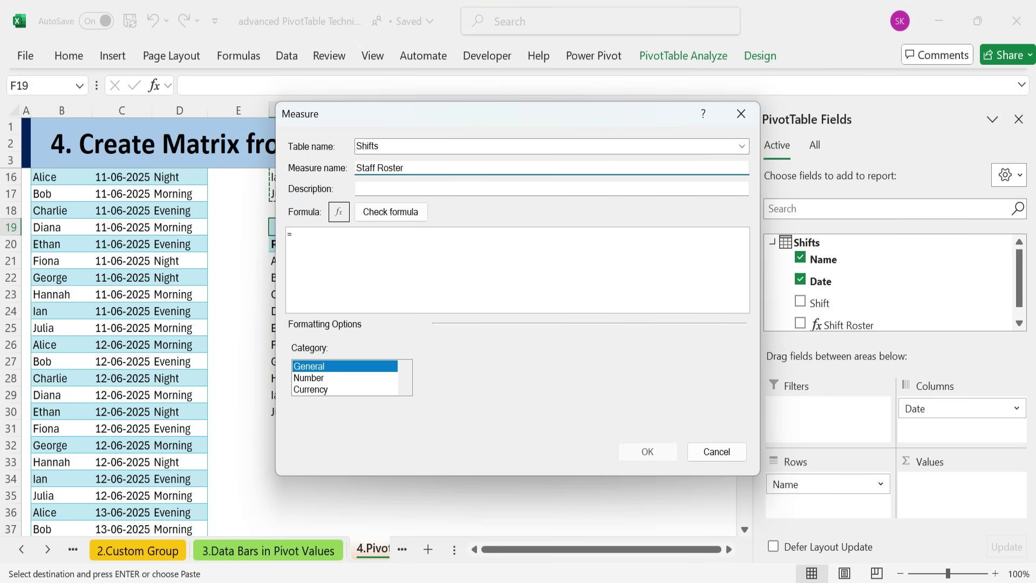
- Enter =CONCATENATEX(Shifts,Shifts[Name],",",Shifts[Name],ASC), check it for errors, and save the measure
{"action": "left_click", "coordinate": [294, 234]}
{"action": "type", "text": "co"}
{"action": "double_click", "coordinate": [335, 346]}
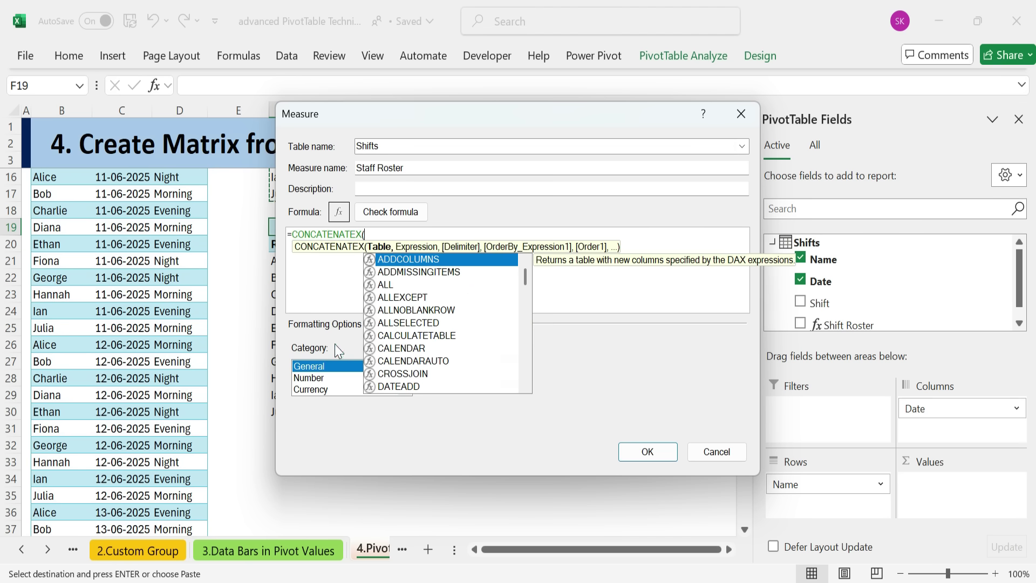
{"action": "type", "text": "s"}
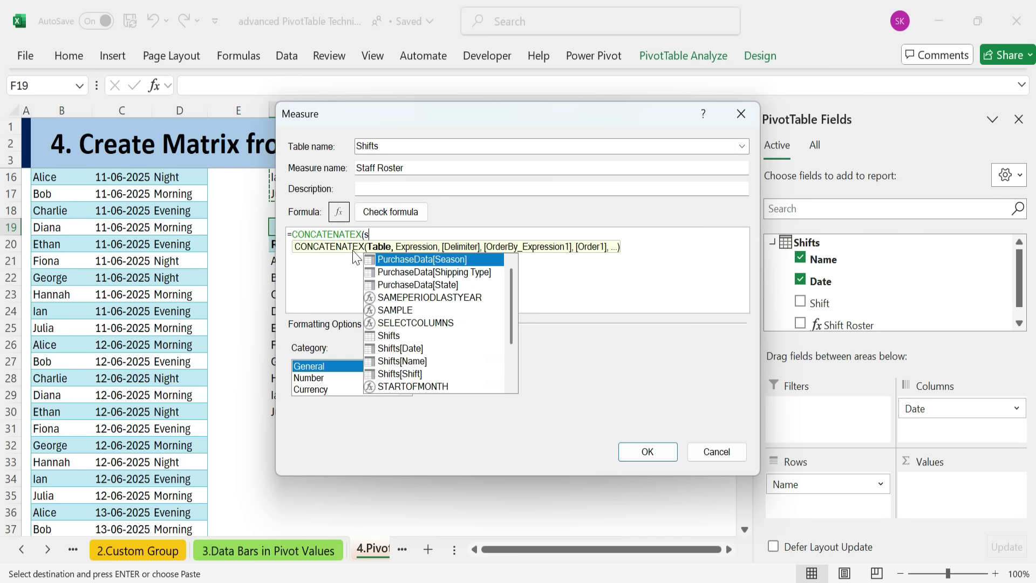
{"action": "double_click", "coordinate": [397, 337]}
{"action": "type", "text": ",sh"}
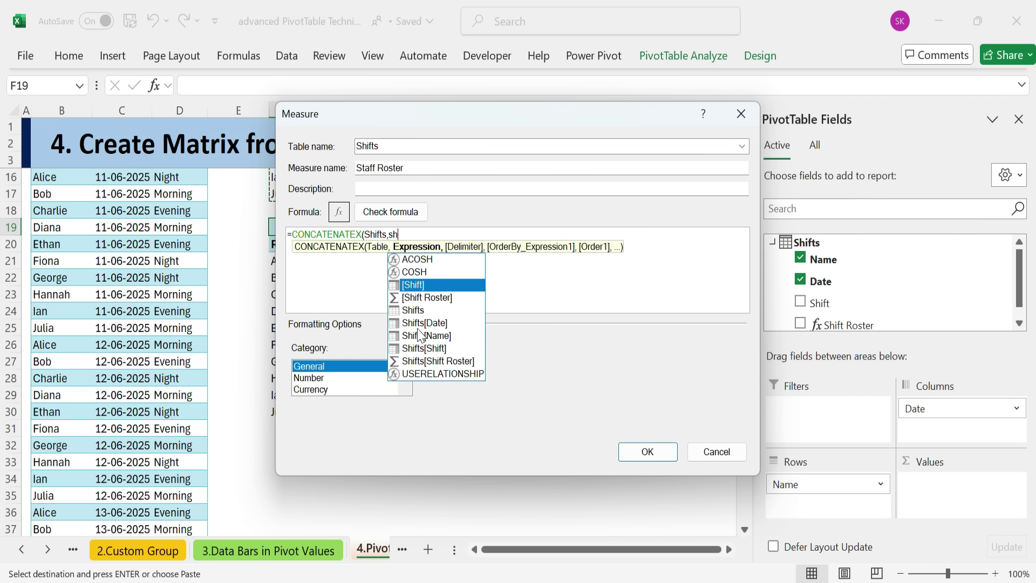
{"action": "double_click", "coordinate": [434, 332]}
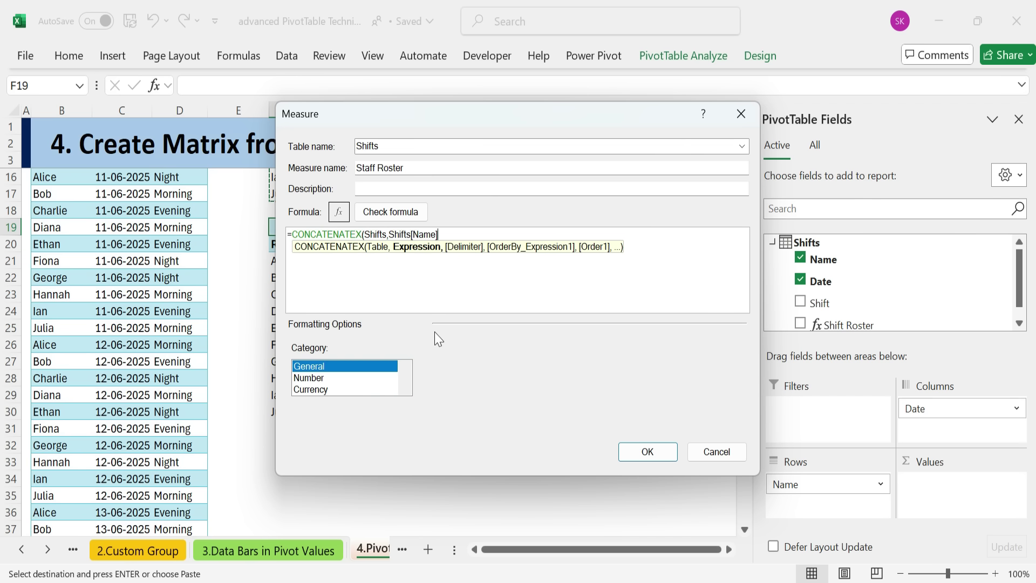
{"action": "type", "text": ",\""}
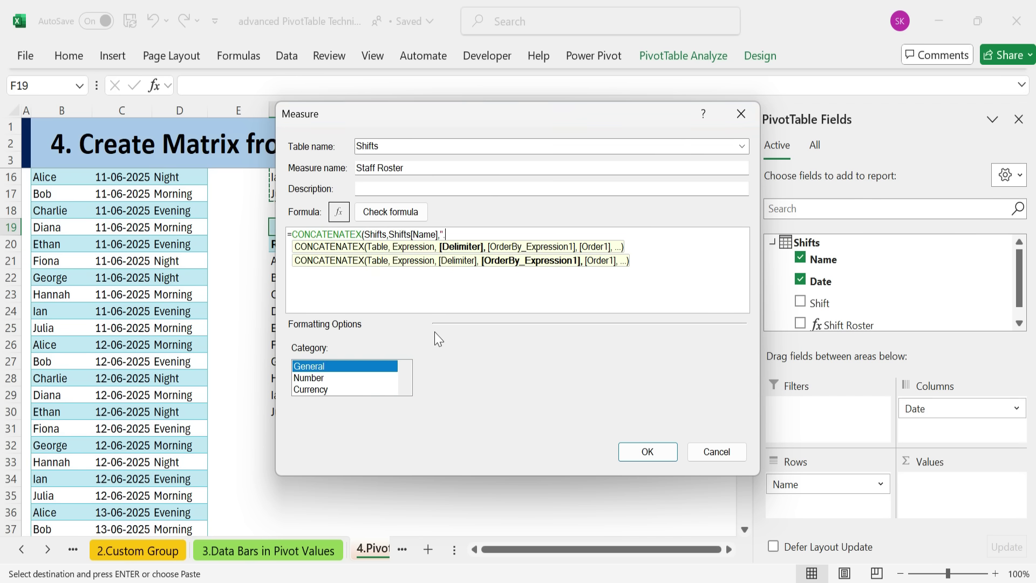
{"action": "type", "text": ",\","}
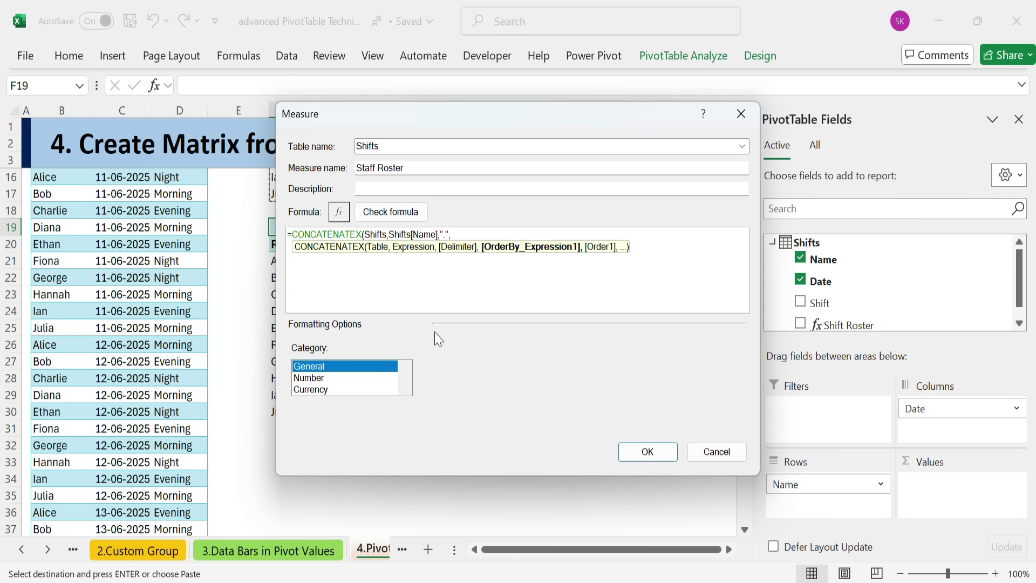
{"action": "type", "text": "sh"}
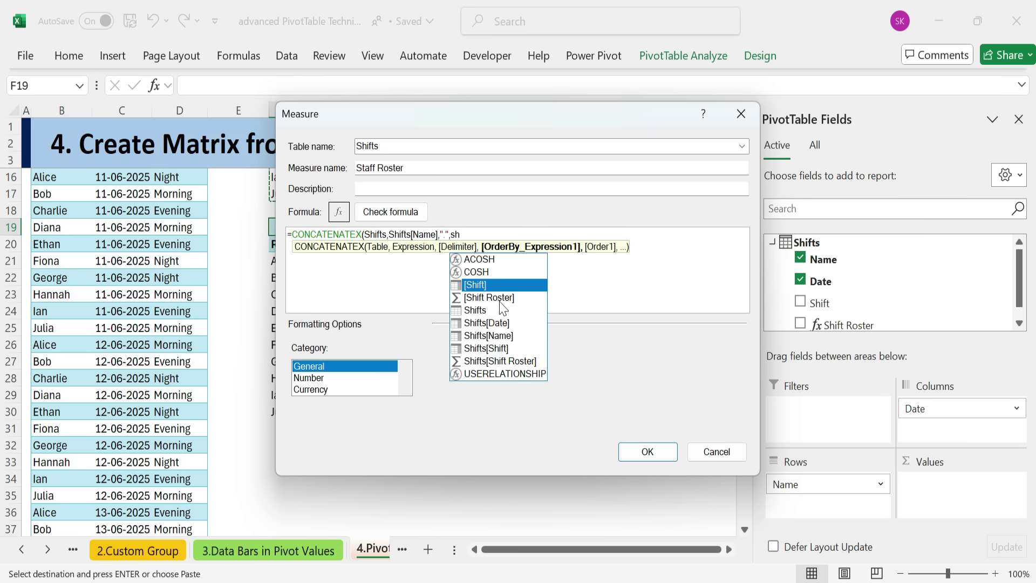
{"action": "double_click", "coordinate": [488, 336]}
{"action": "type", "text": ","}
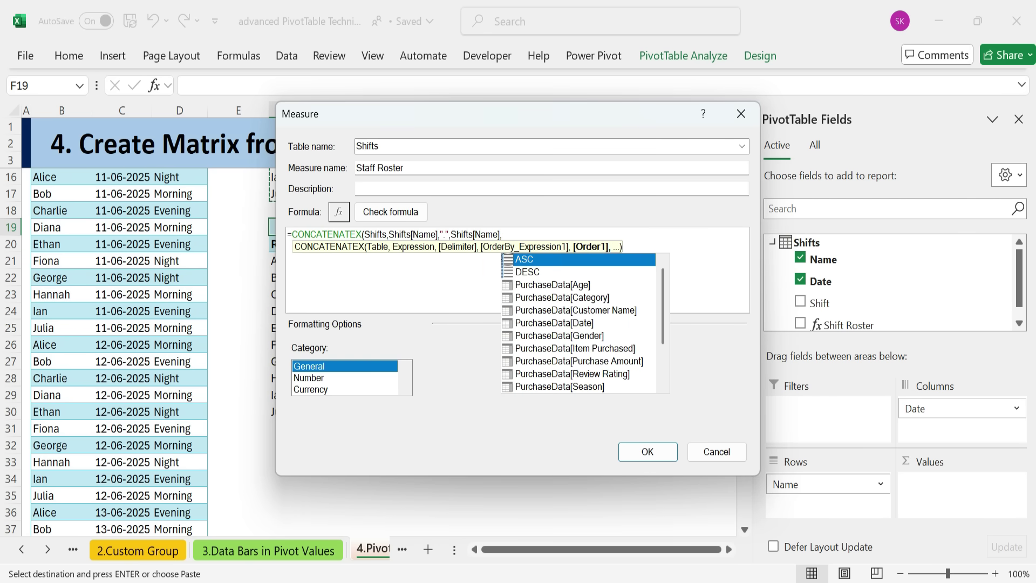
{"action": "type", "text": "ASC"}
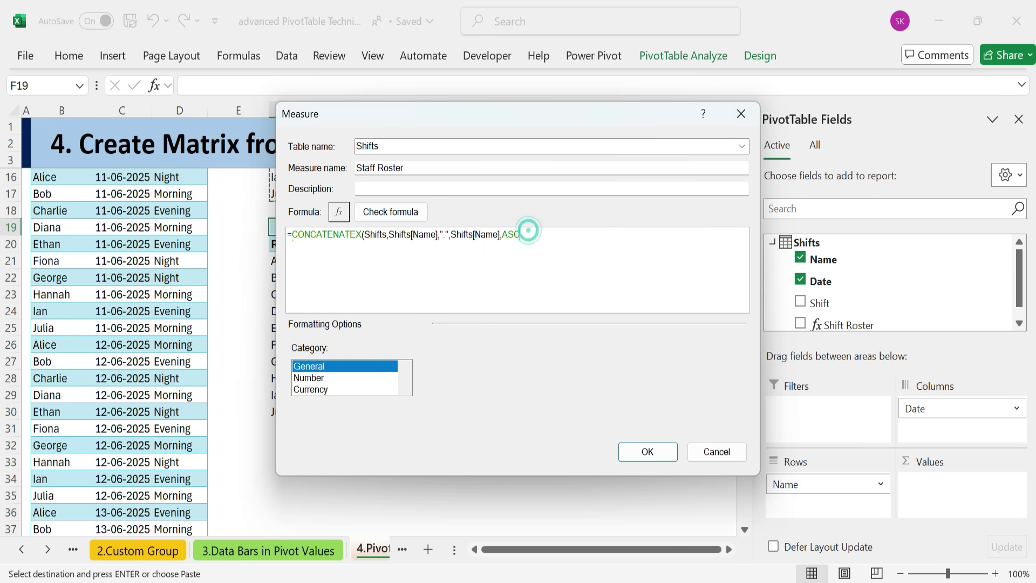
{"action": "type", "text": ")"}
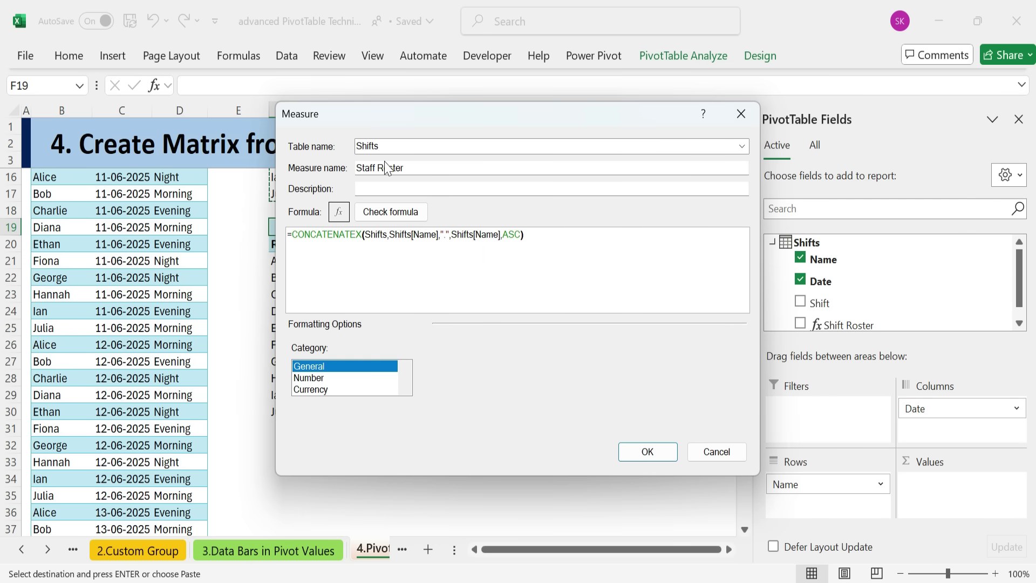
{"action": "left_click", "coordinate": [391, 212]}
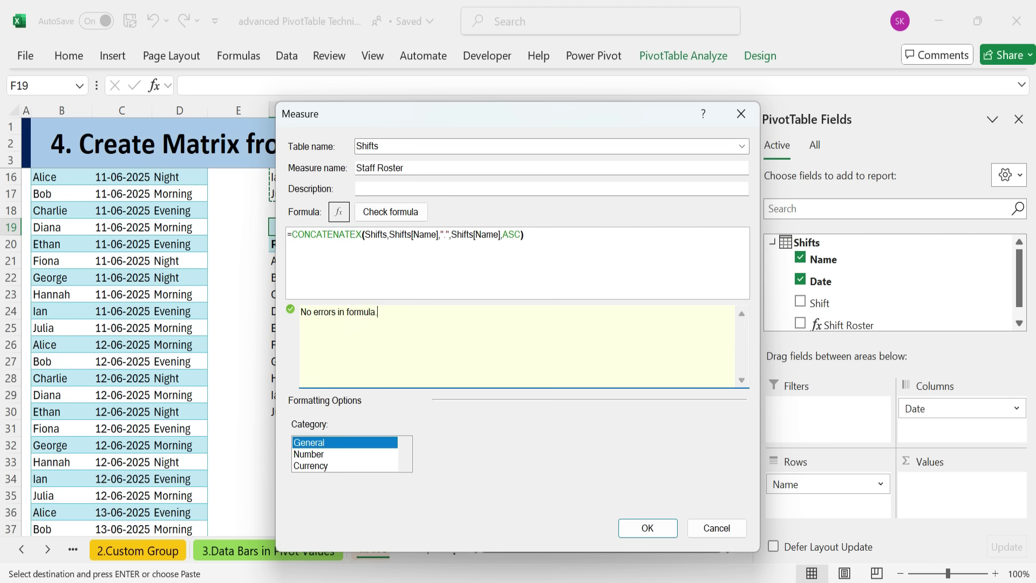
{"action": "left_click", "coordinate": [649, 529]}
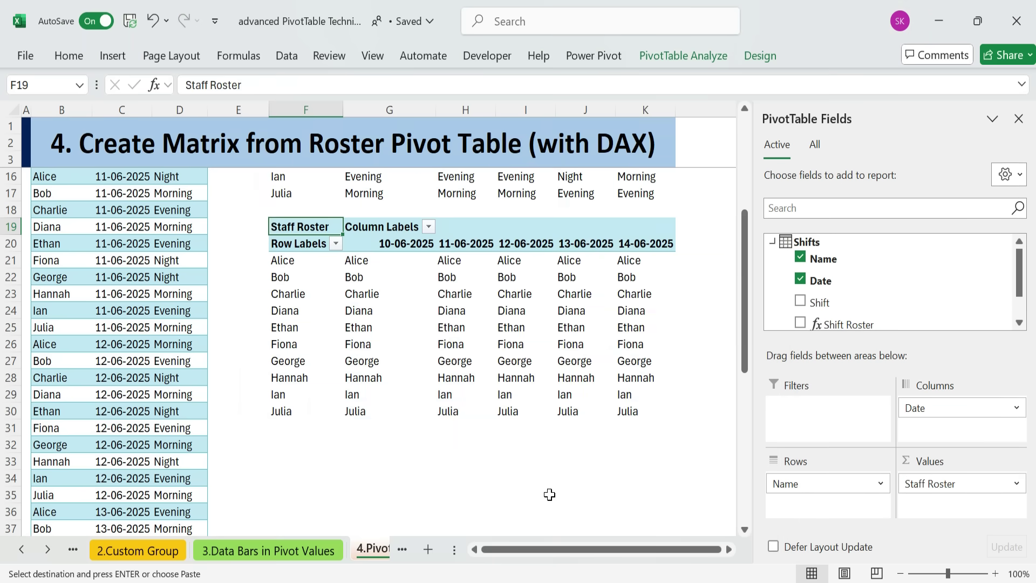
- Replace Name with Shift in the copied pivot's rows so each date lists staff names
{"action": "left_click", "coordinate": [348, 345]}
{"action": "left_click", "coordinate": [377, 260]}
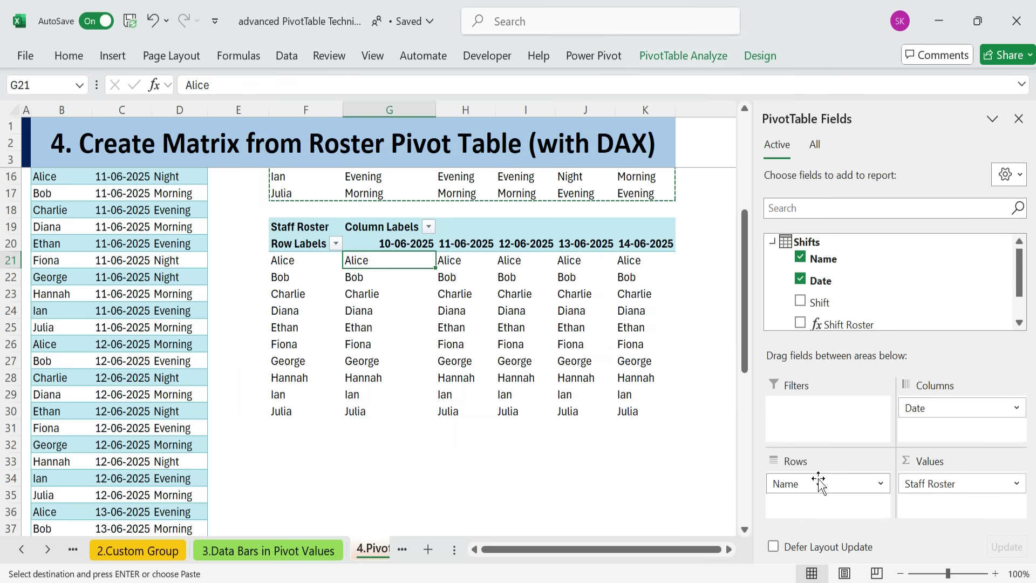
{"action": "left_click_drag", "start_coordinate": [816, 481], "coordinate": [710, 469]}
{"action": "left_click_drag", "start_coordinate": [823, 302], "coordinate": [837, 508]}
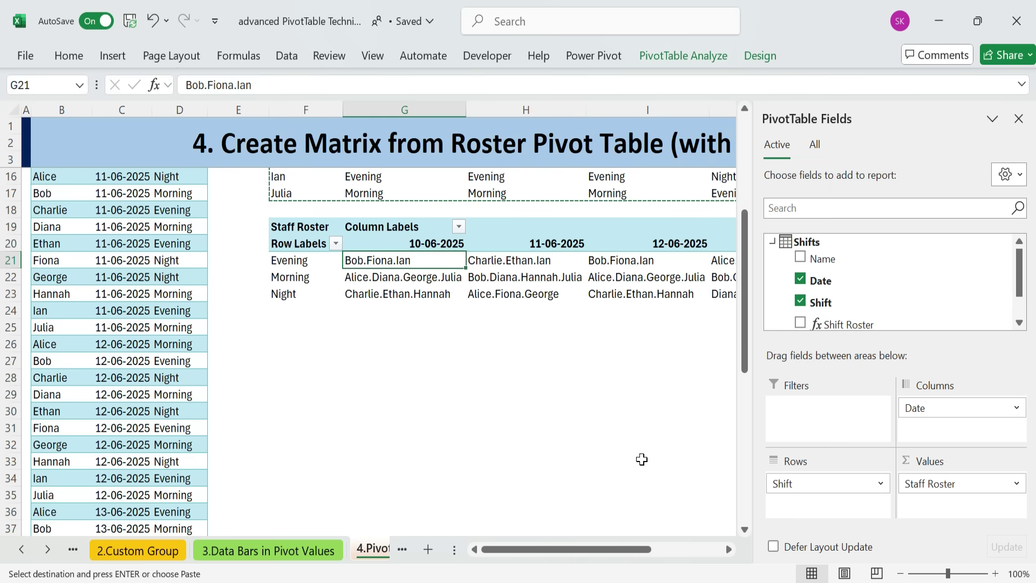
{"action": "scroll", "coordinate": [479, 406], "scroll_direction": "up", "scroll_amount": 2}
{"action": "left_click", "coordinate": [356, 411]}
{"action": "scroll", "coordinate": [537, 465], "scroll_direction": "up", "scroll_amount": 2}
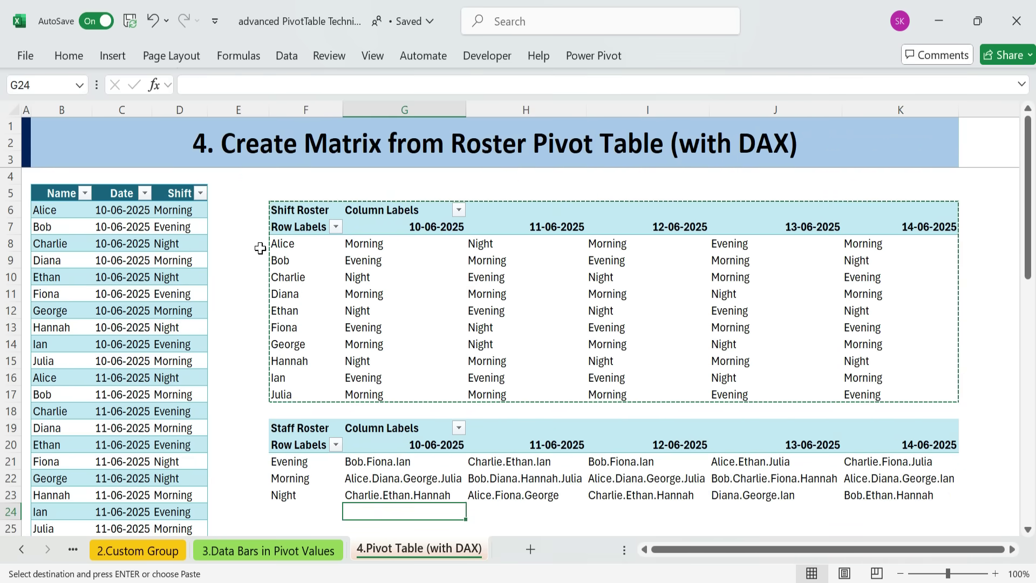
- Inspect cells and the Evening row of the Staff Roster pivot, cancelling the pending copy
{"action": "left_click", "coordinate": [18, 106]}
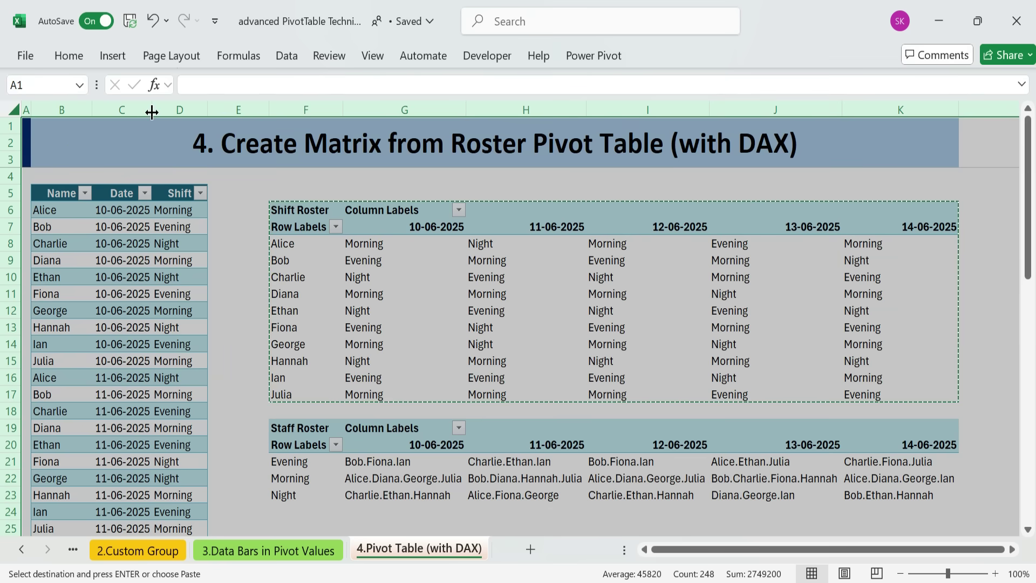
{"action": "left_click", "coordinate": [477, 337]}
{"action": "left_click_drag", "start_coordinate": [663, 548], "coordinate": [685, 552]}
{"action": "left_click", "coordinate": [636, 513]}
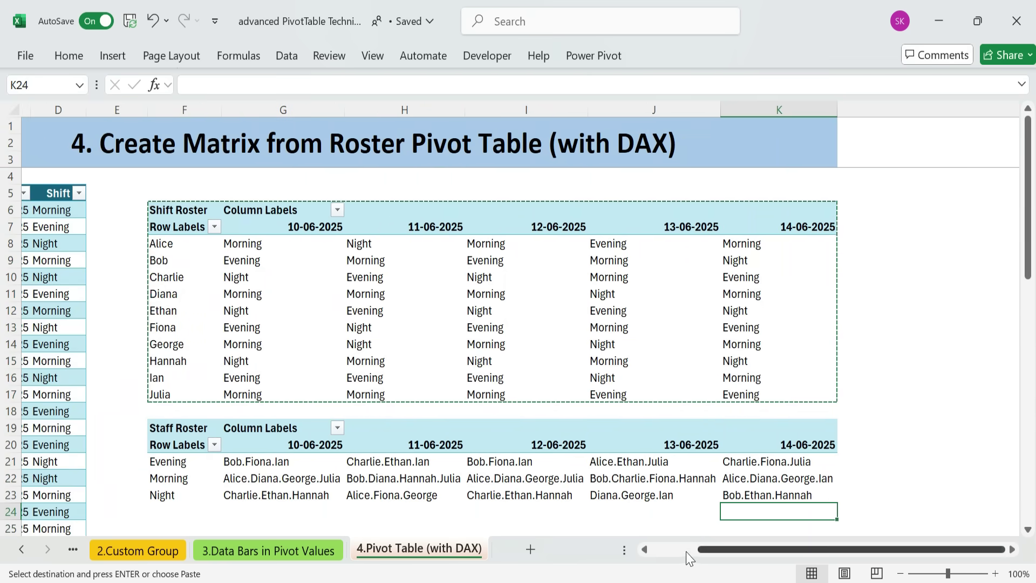
{"action": "left_click", "coordinate": [622, 426]}
{"action": "left_click", "coordinate": [1019, 114]}
{"action": "left_click", "coordinate": [301, 479]}
{"action": "left_click_drag", "start_coordinate": [174, 460], "coordinate": [798, 460]}
{"action": "left_click", "coordinate": [499, 475]}
{"action": "key", "text": "Escape"}
{"action": "key", "text": "Left"}
{"action": "key", "text": "Left"}
- Left-align the date headers of both the Shift Roster and Staff Roster pivots
{"action": "left_click", "coordinate": [167, 202]}
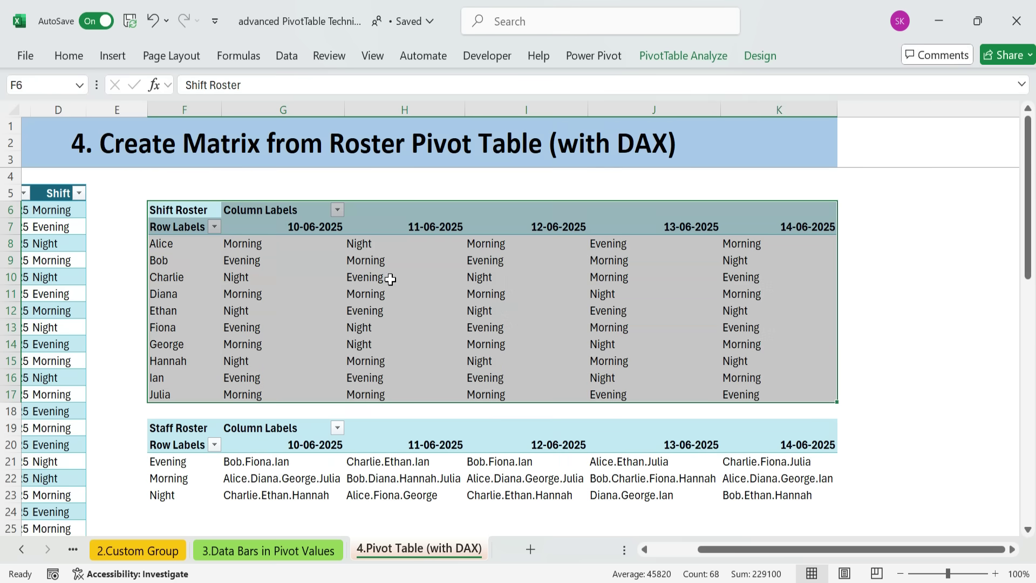
{"action": "left_click", "coordinate": [69, 56]}
{"action": "left_click", "coordinate": [302, 116]}
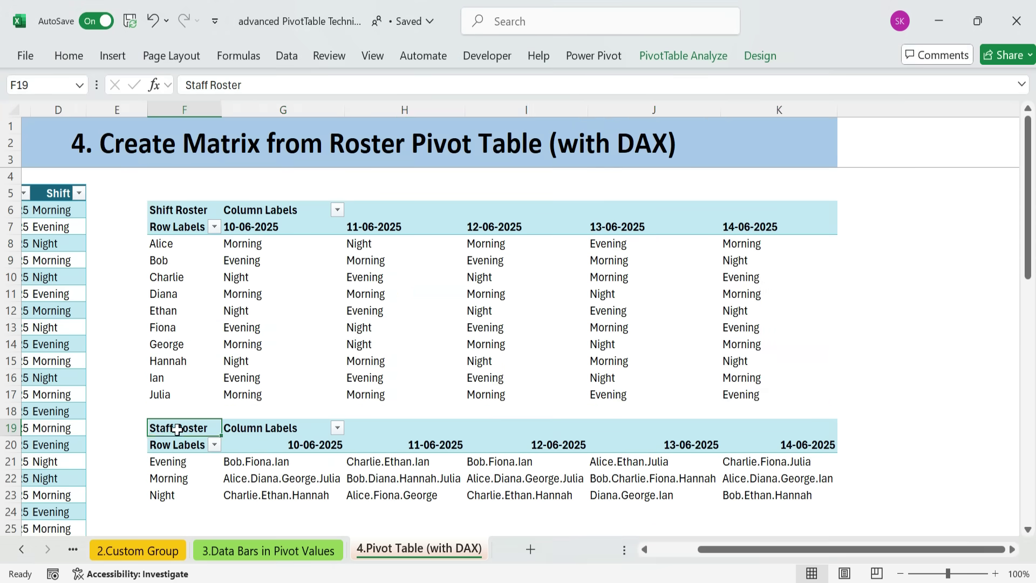
{"action": "left_click_drag", "start_coordinate": [173, 428], "coordinate": [725, 493]}
{"action": "left_click", "coordinate": [69, 55]}
{"action": "left_click", "coordinate": [300, 116]}
- Review the staff lists under each date from 11-06-2025 to 14-06-2025
{"action": "left_click", "coordinate": [664, 449]}
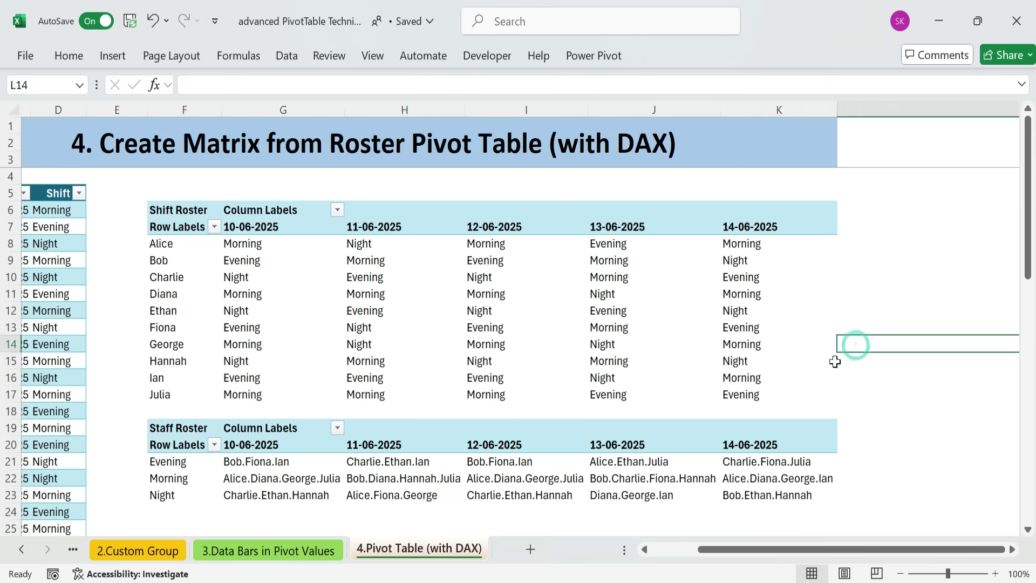
{"action": "left_click", "coordinate": [370, 462]}
{"action": "left_click_drag", "start_coordinate": [371, 478], "coordinate": [370, 495]}
{"action": "left_click_drag", "start_coordinate": [526, 462], "coordinate": [526, 495]}
{"action": "left_click_drag", "start_coordinate": [653, 461], "coordinate": [653, 494]}
{"action": "left_click_drag", "start_coordinate": [777, 462], "coordinate": [776, 495]}
{"action": "left_click", "coordinate": [853, 343]}
{"action": "left_click_drag", "start_coordinate": [186, 194], "coordinate": [826, 503]}
{"action": "left_click", "coordinate": [863, 377]}
{"action": "scroll", "coordinate": [863, 377], "scroll_direction": "left", "scroll_amount": 3}
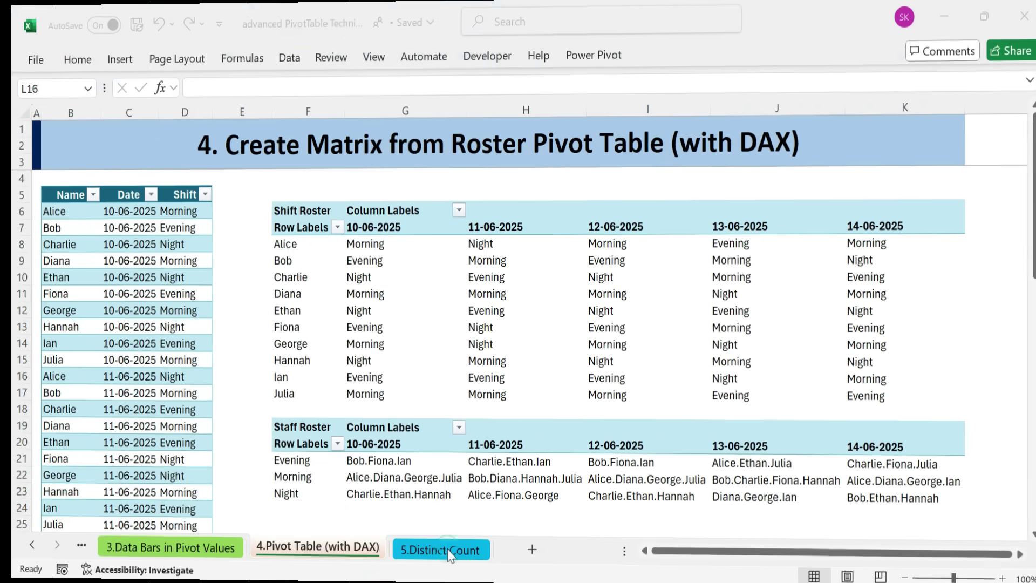
- Look over the 5.Distinct Count sheet, then return to the Data sheet
{"action": "left_click", "coordinate": [440, 551]}
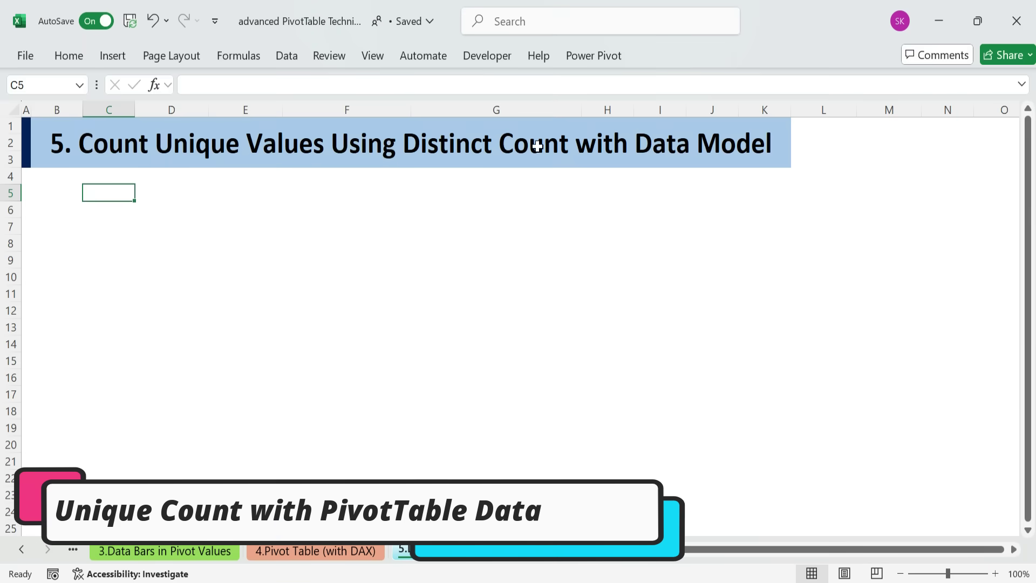
{"action": "left_click", "coordinate": [313, 221]}
{"action": "left_click_drag", "start_coordinate": [143, 190], "coordinate": [643, 457]}
{"action": "left_click", "coordinate": [467, 469]}
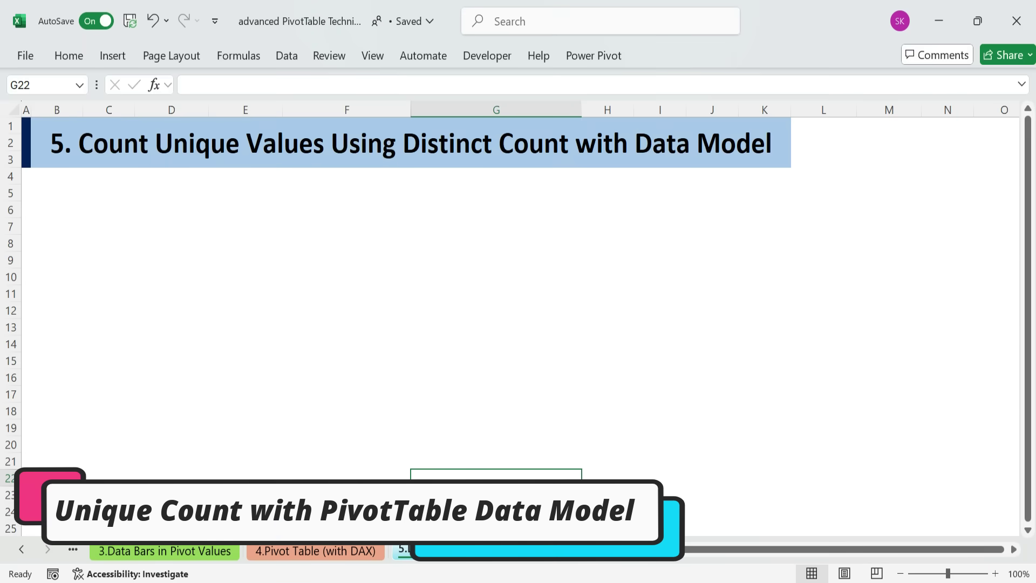
{"action": "left_click", "coordinate": [21, 549]}
{"action": "left_click", "coordinate": [21, 549]}
{"action": "left_click", "coordinate": [108, 550]}
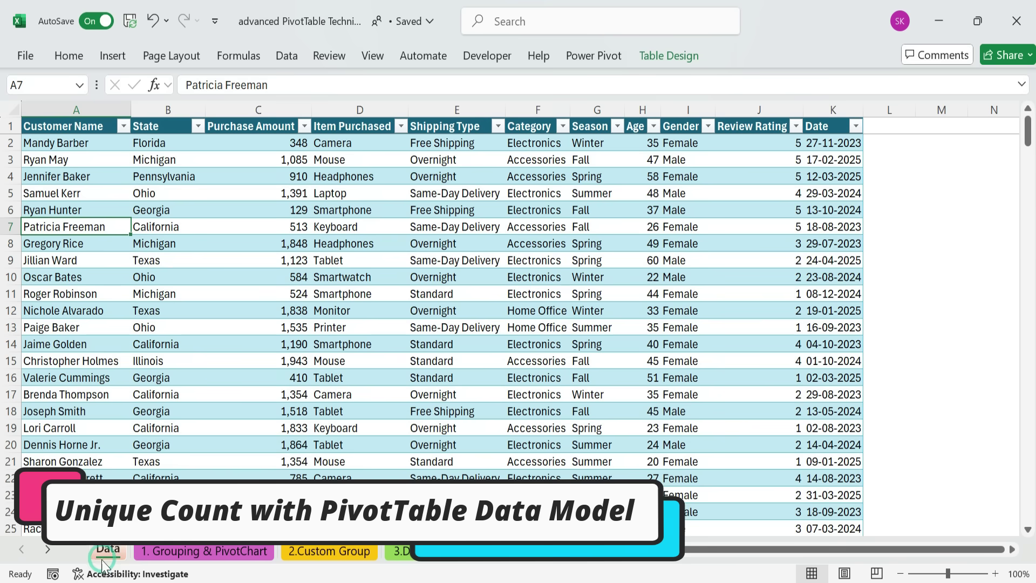
- Insert a PivotTable from Table1 located at cell E9 of the 5.Distinct Count sheet
{"action": "left_click", "coordinate": [108, 186]}
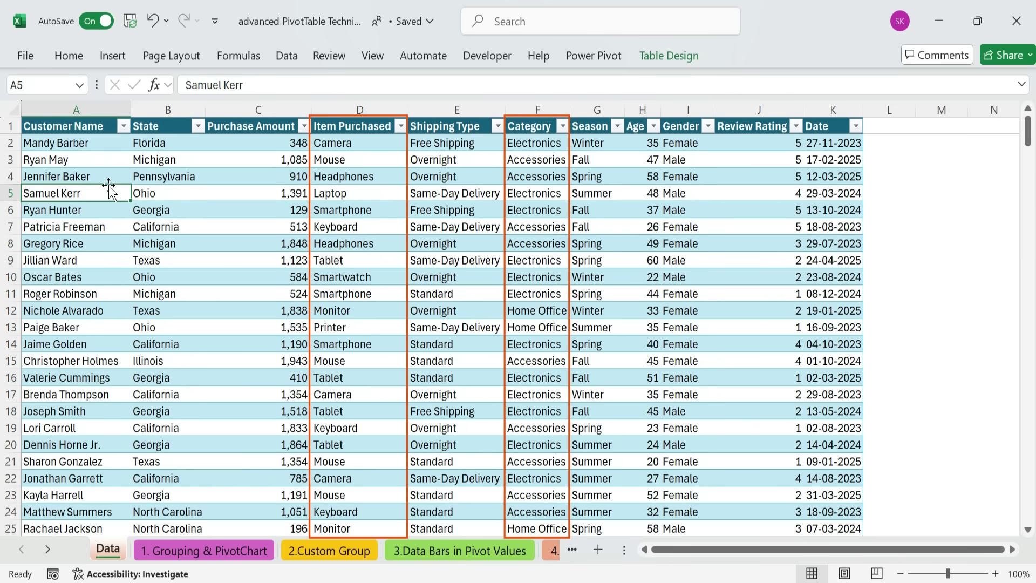
{"action": "left_click", "coordinate": [111, 56]}
{"action": "left_click", "coordinate": [37, 96]}
{"action": "left_click", "coordinate": [313, 295]}
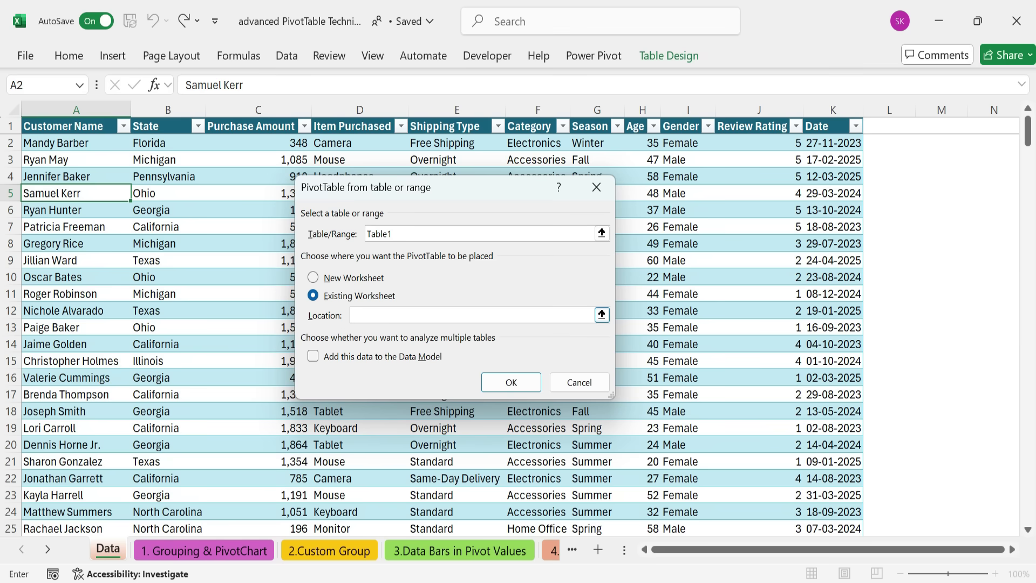
{"action": "left_click", "coordinate": [48, 549]}
{"action": "left_click", "coordinate": [48, 549]}
{"action": "left_click", "coordinate": [47, 549]}
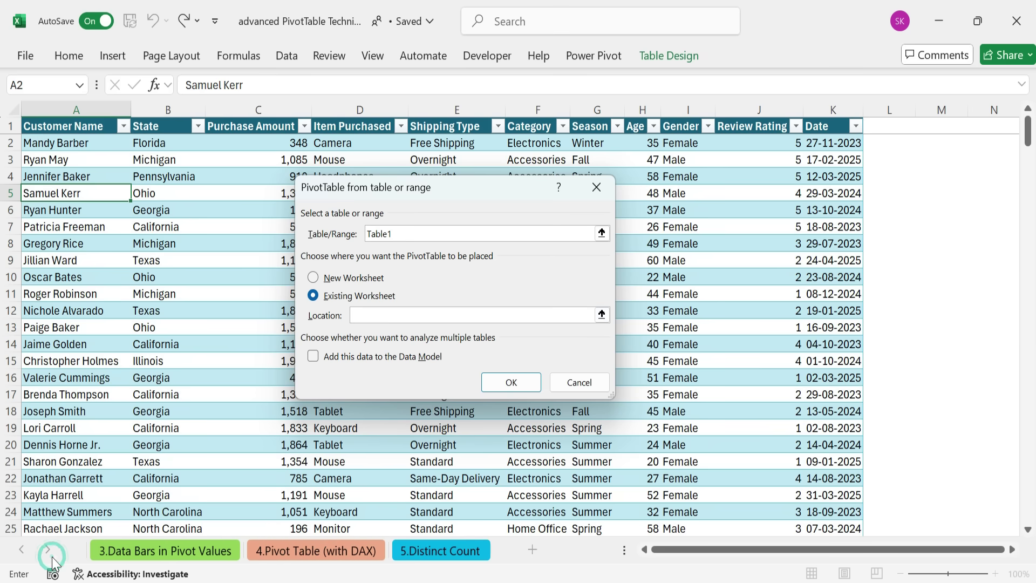
{"action": "left_click", "coordinate": [440, 549]}
{"action": "left_click", "coordinate": [228, 259]}
- Create the PivotTable with Category in Rows and Item Purchased counted twice in Values
{"action": "left_click", "coordinate": [531, 388]}
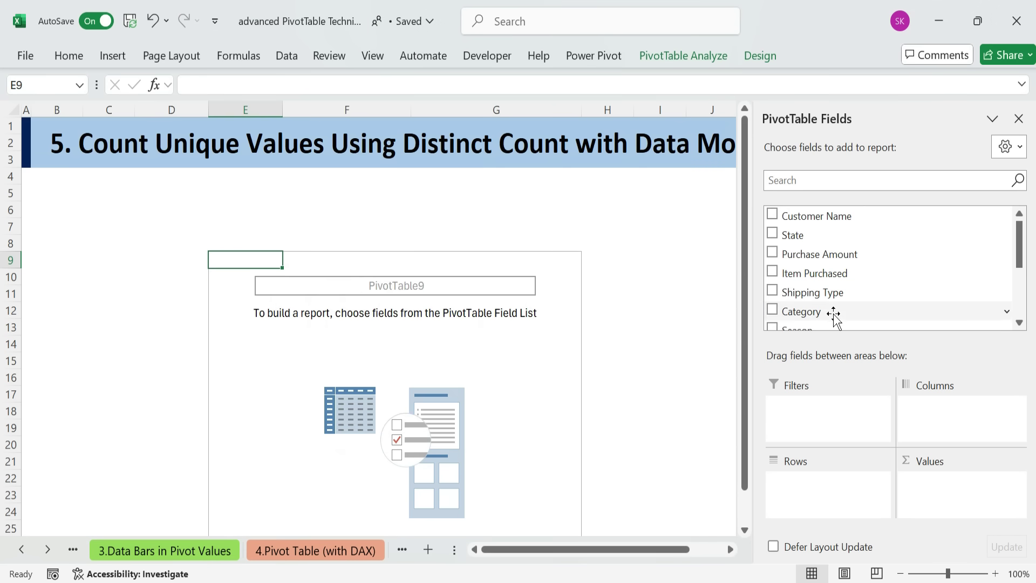
{"action": "left_click_drag", "start_coordinate": [834, 313], "coordinate": [828, 488]}
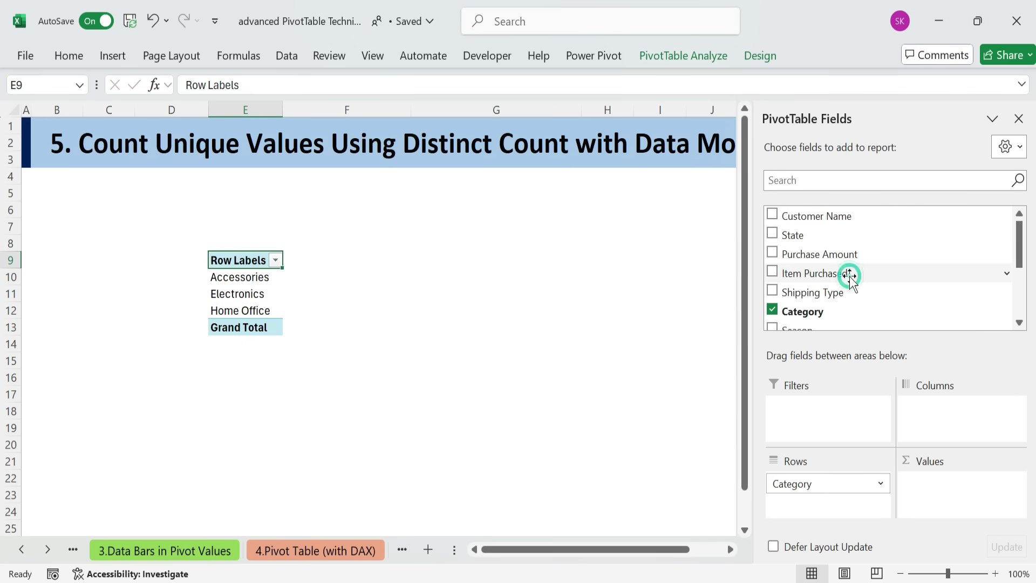
{"action": "left_click_drag", "start_coordinate": [850, 277], "coordinate": [923, 499]}
{"action": "left_click_drag", "start_coordinate": [815, 273], "coordinate": [972, 508]}
- Open the second Count of Item Purchased column's options, then select the whole pivot E9:G13
{"action": "left_click_drag", "start_coordinate": [527, 278], "coordinate": [526, 331]}
{"action": "left_click", "coordinate": [536, 276]}
{"action": "right_click", "coordinate": [538, 281]}
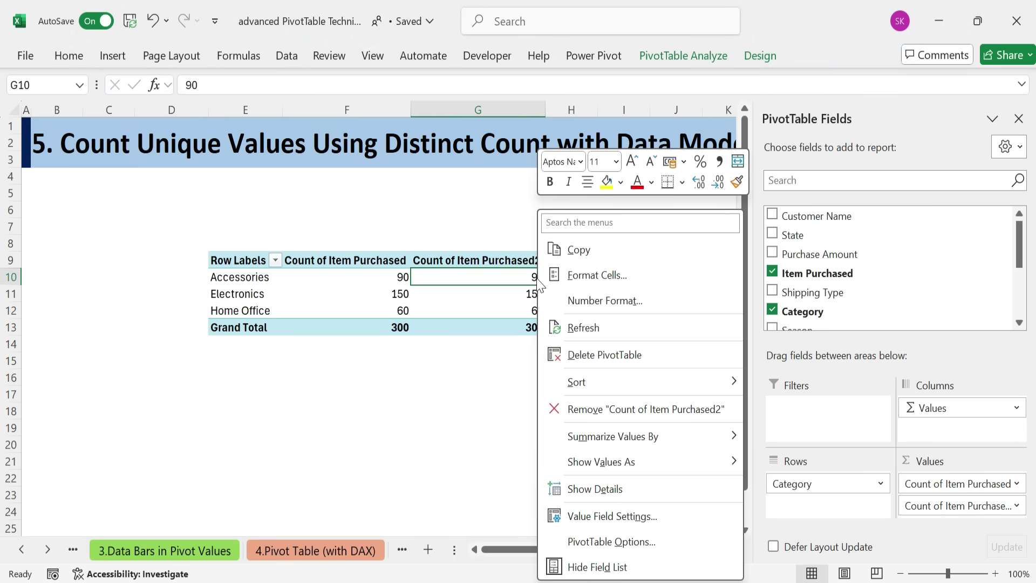
{"action": "mouse_move", "coordinate": [734, 441]}
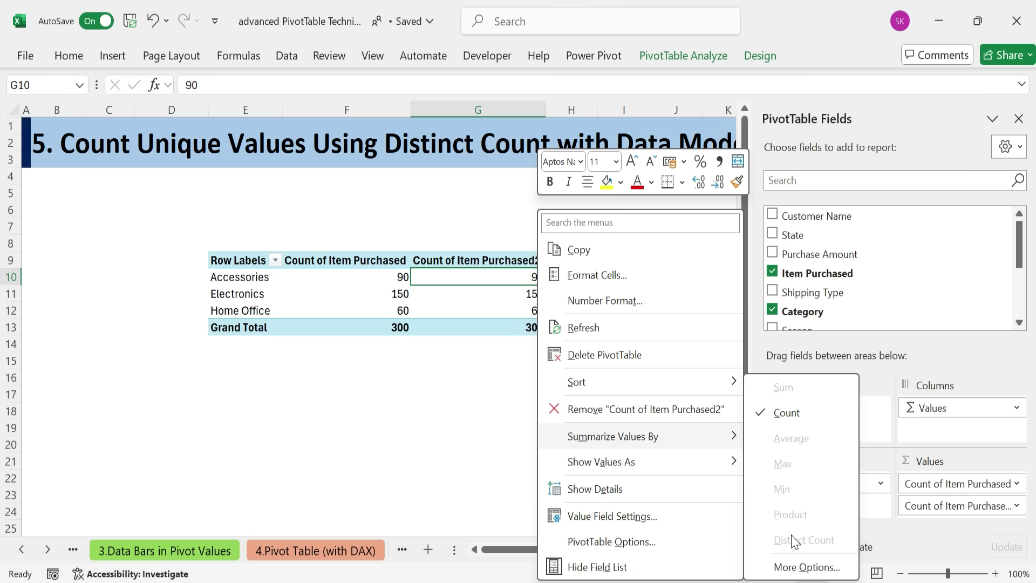
{"action": "left_click", "coordinate": [240, 294]}
{"action": "left_click_drag", "start_coordinate": [213, 254], "coordinate": [494, 323]}
- Delete the Category count PivotTable and return to the Data sheet
{"action": "key", "text": "Delete"}
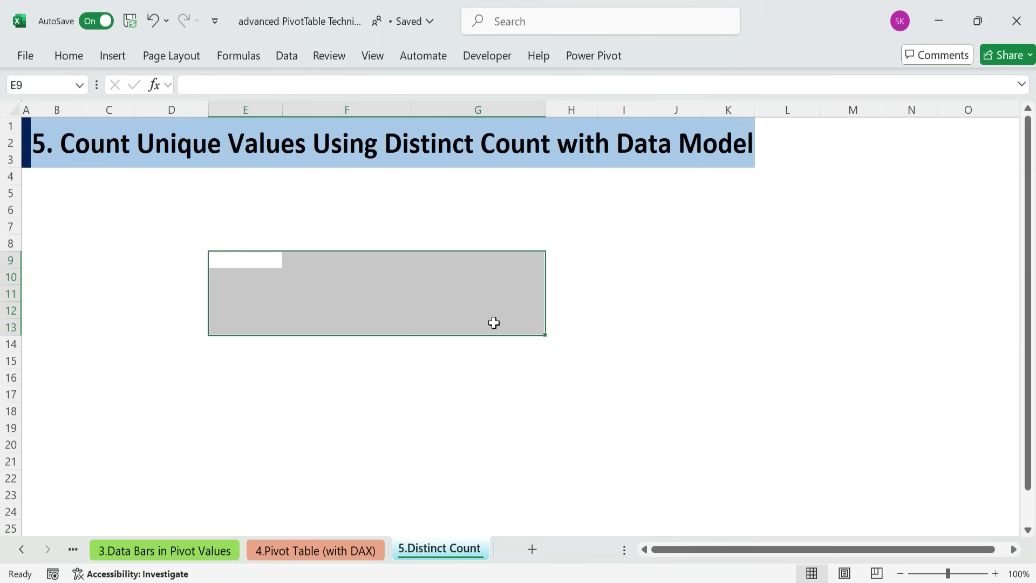
{"action": "left_click", "coordinate": [22, 549]}
{"action": "left_click", "coordinate": [106, 549]}
- Insert a PivotTable from Table1 at E9 on 5.Distinct Count, adding it to the Data Model
{"action": "left_click", "coordinate": [202, 193]}
{"action": "left_click", "coordinate": [113, 55]}
{"action": "left_click", "coordinate": [42, 102]}
{"action": "left_click", "coordinate": [313, 296]}
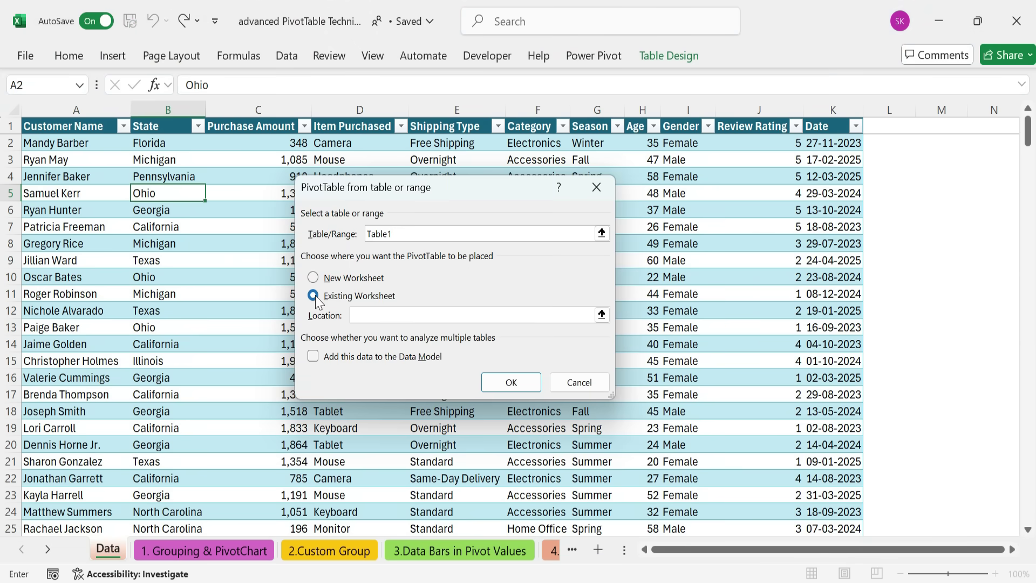
{"action": "left_click", "coordinate": [47, 548]}
{"action": "left_click", "coordinate": [47, 549]}
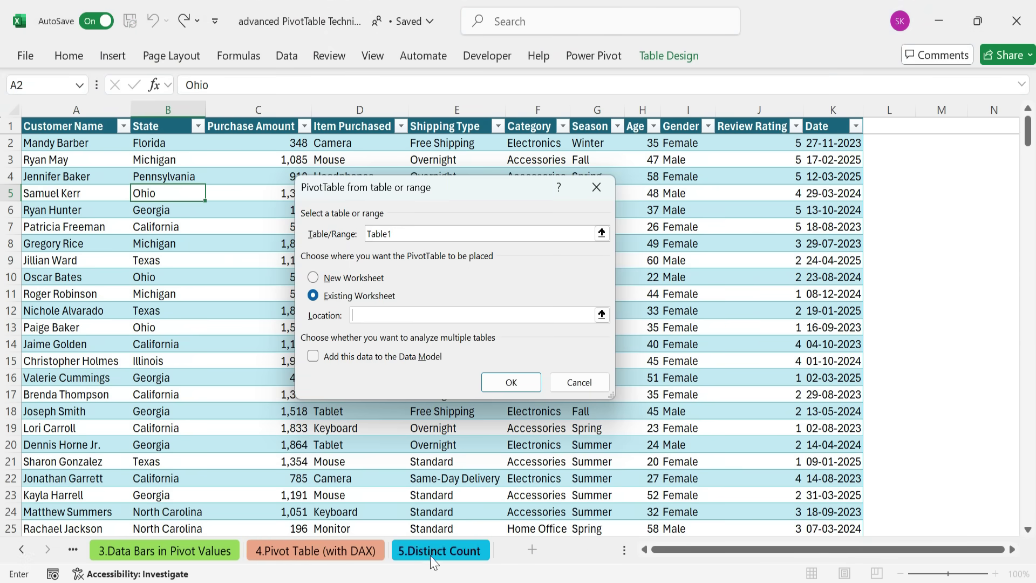
{"action": "left_click", "coordinate": [443, 550]}
{"action": "left_click", "coordinate": [226, 276]}
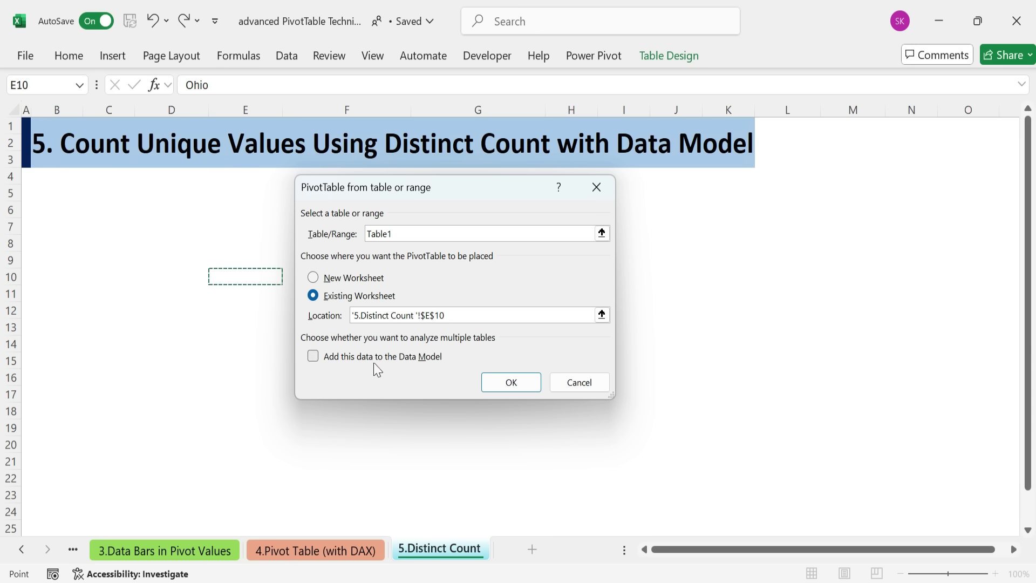
{"action": "left_click", "coordinate": [327, 358]}
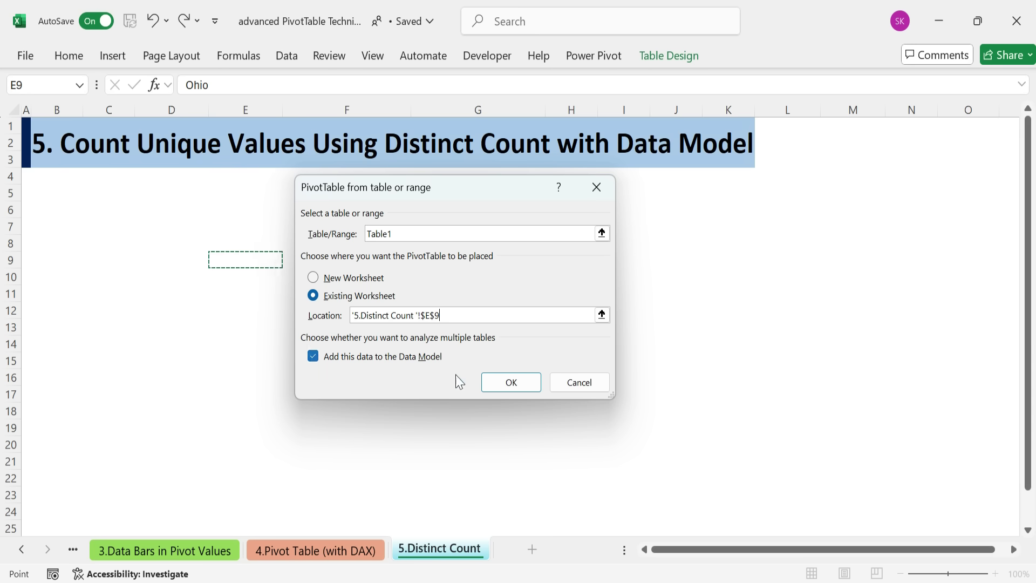
- Create the Data Model PivotTable at E9 with Category in Rows and Item Purchased in Values twice
{"action": "left_click", "coordinate": [511, 382]}
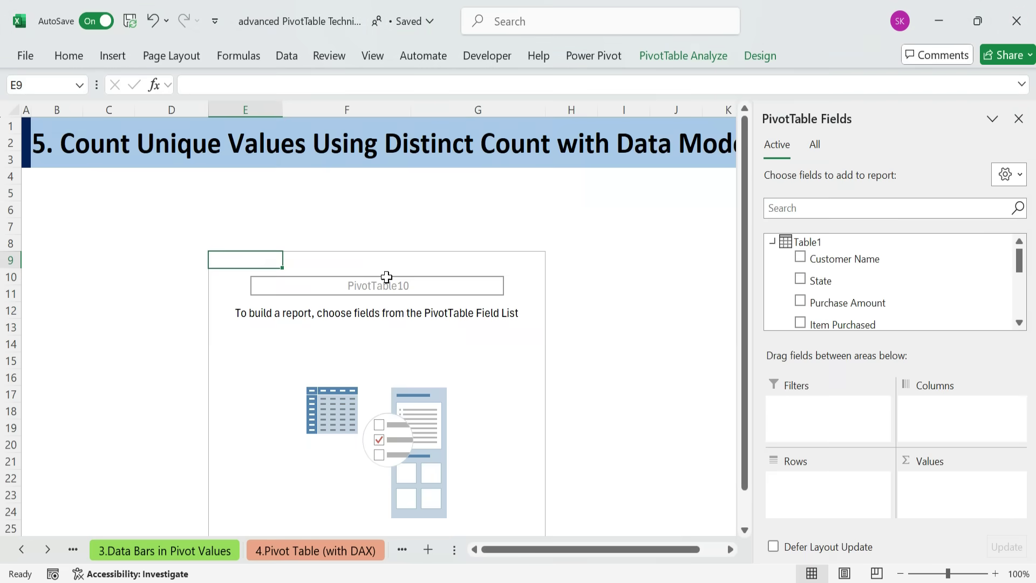
{"action": "scroll", "coordinate": [877, 308], "scroll_direction": "down", "scroll_amount": 4}
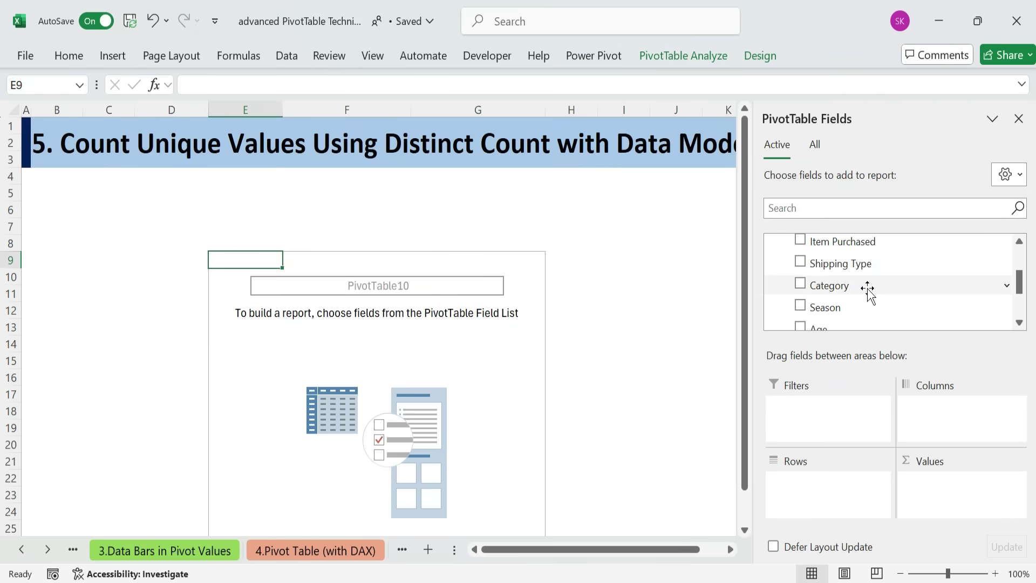
{"action": "left_click_drag", "start_coordinate": [869, 289], "coordinate": [835, 494]}
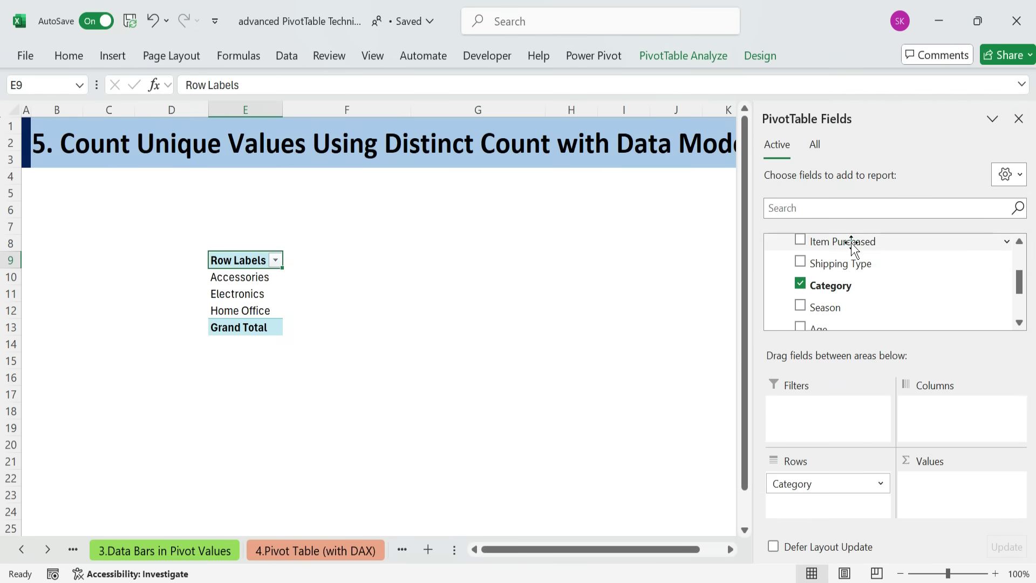
{"action": "left_click_drag", "start_coordinate": [852, 242], "coordinate": [939, 460]}
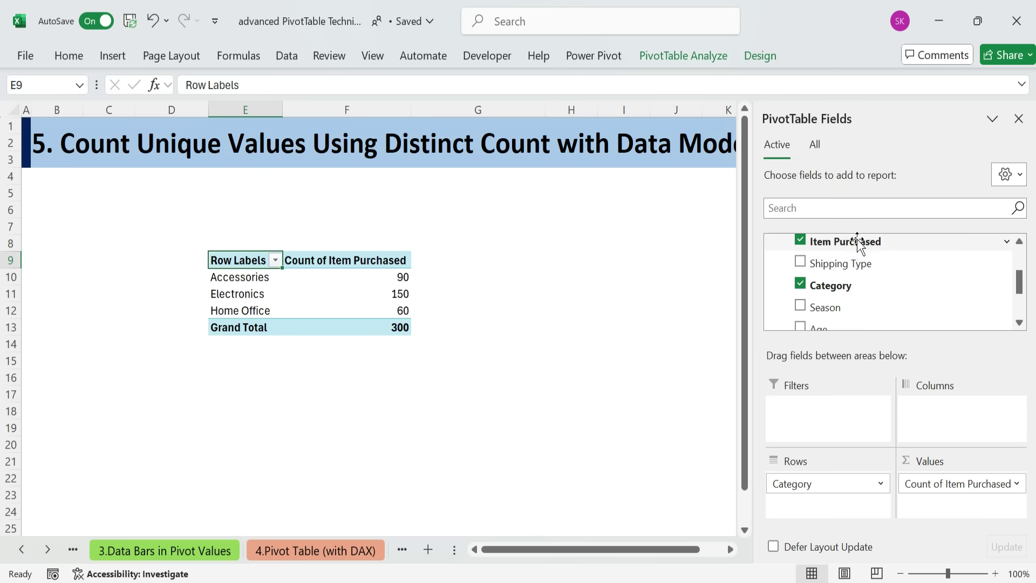
{"action": "left_click_drag", "start_coordinate": [860, 241], "coordinate": [949, 512]}
- Summarize the second Item Purchased column as Distinct Count, giving 3, 5, 2, total 10
{"action": "left_click", "coordinate": [536, 278]}
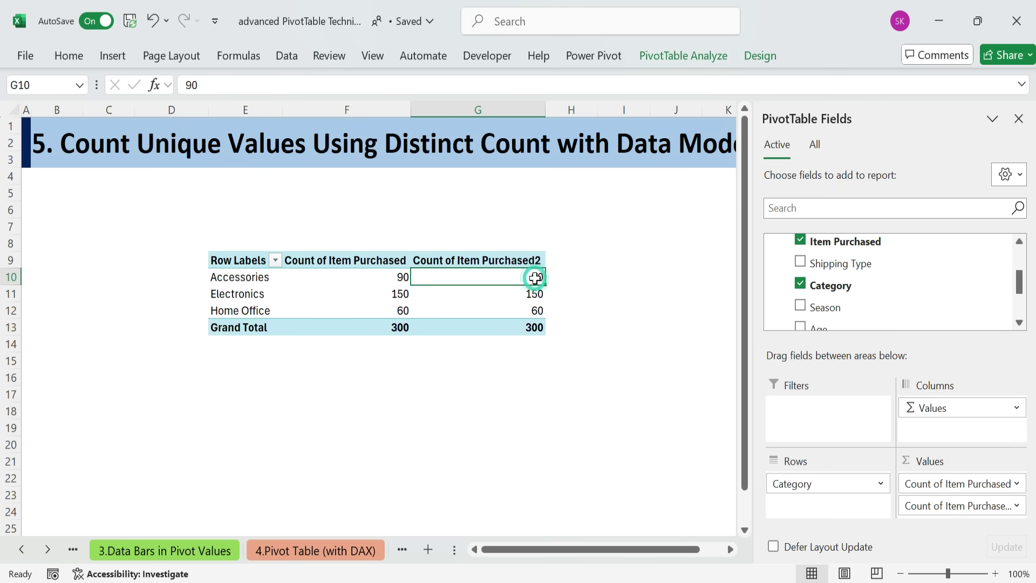
{"action": "right_click", "coordinate": [527, 277]}
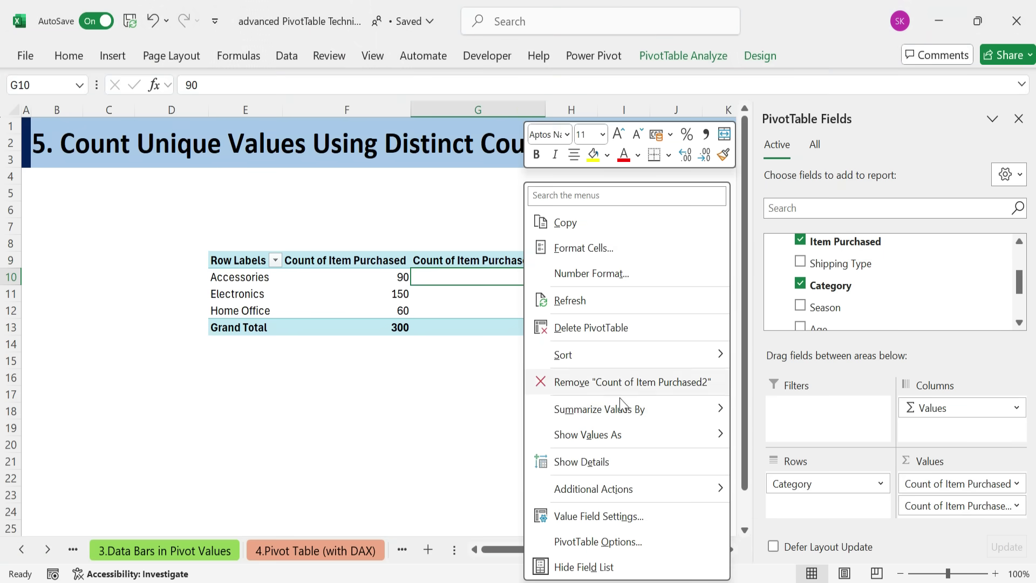
{"action": "mouse_move", "coordinate": [710, 421]}
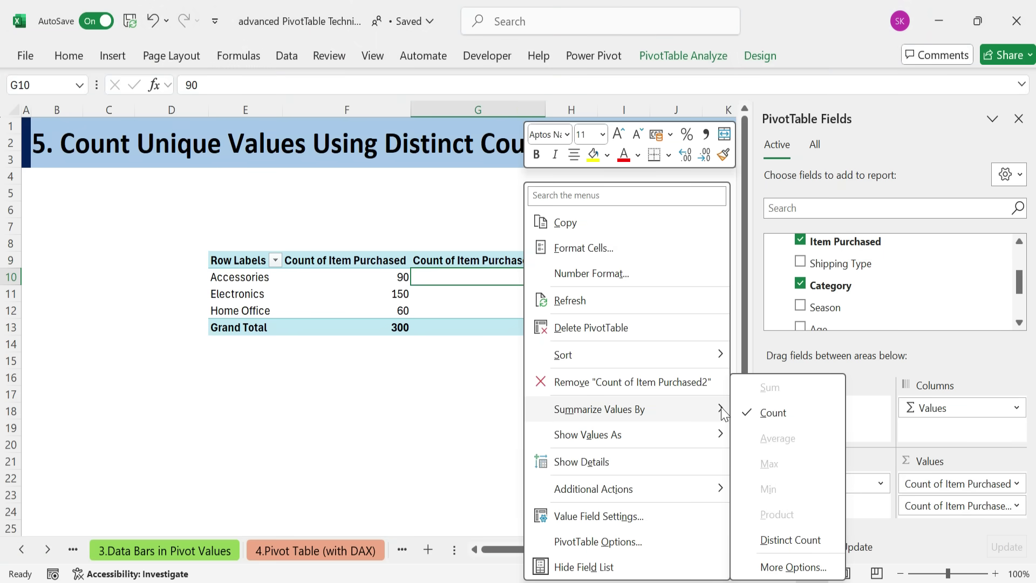
{"action": "left_click", "coordinate": [791, 540]}
{"action": "left_click", "coordinate": [499, 396]}
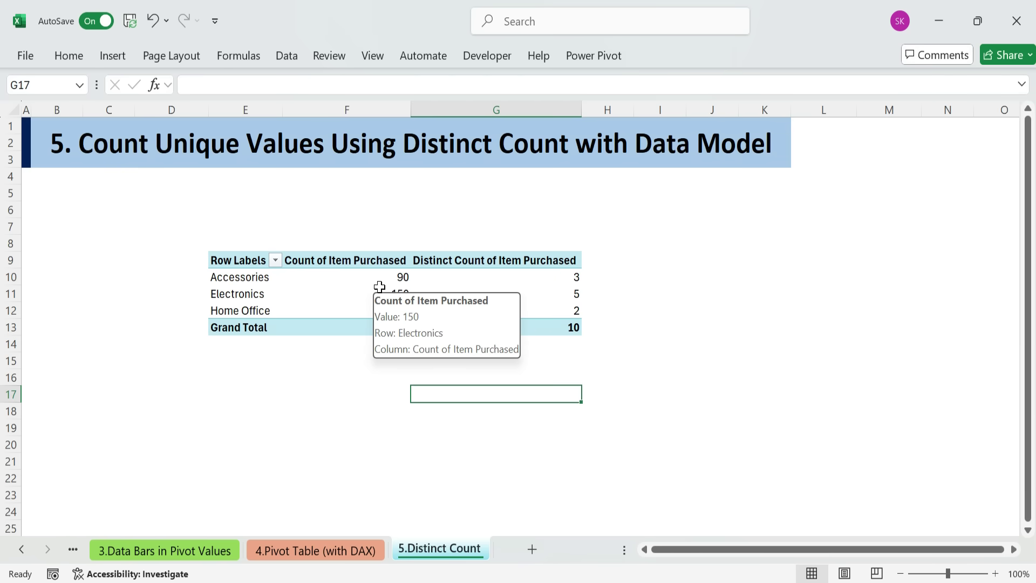
{"action": "left_click_drag", "start_coordinate": [578, 274], "coordinate": [571, 309]}
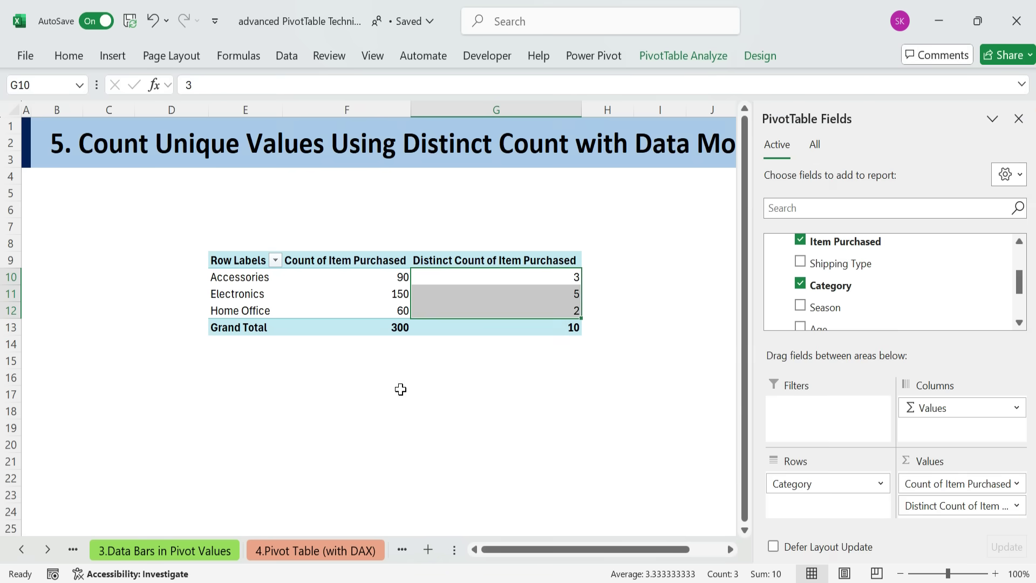
{"action": "left_click", "coordinate": [400, 389]}
{"action": "left_click_drag", "start_coordinate": [566, 276], "coordinate": [571, 326]}
{"action": "left_click", "coordinate": [394, 405]}
{"action": "left_click_drag", "start_coordinate": [81, 150], "coordinate": [569, 473]}
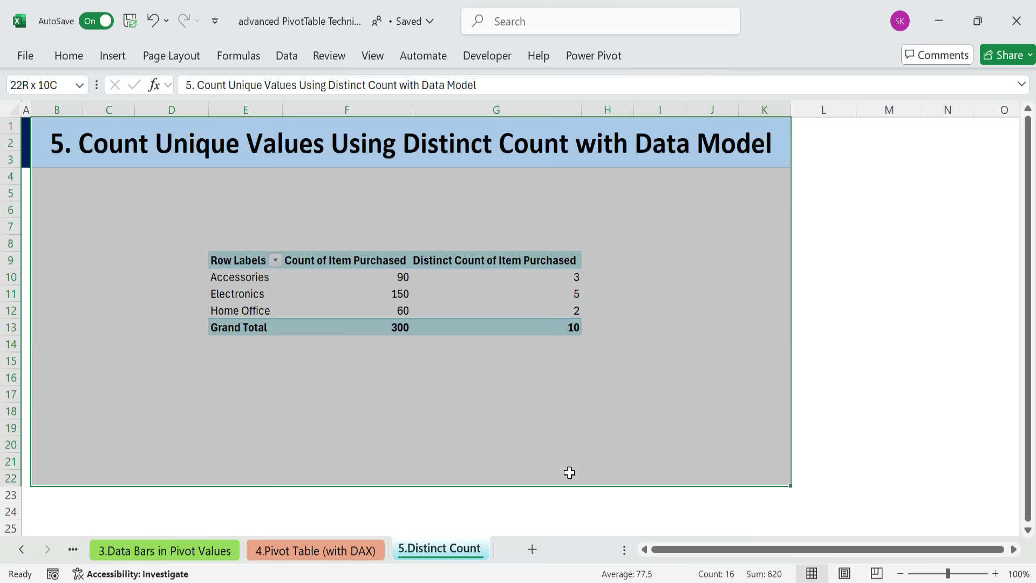
{"action": "left_click", "coordinate": [823, 309]}
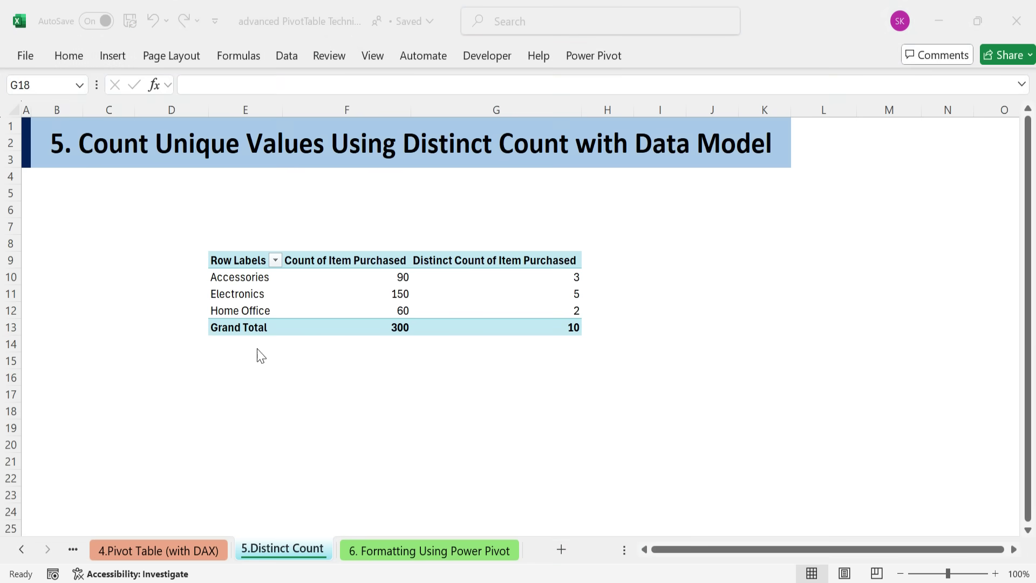
- Switch to the 6. Formatting Using Power Pivot sheet and open Power Pivot's Manage data model window
{"action": "left_click", "coordinate": [415, 546]}
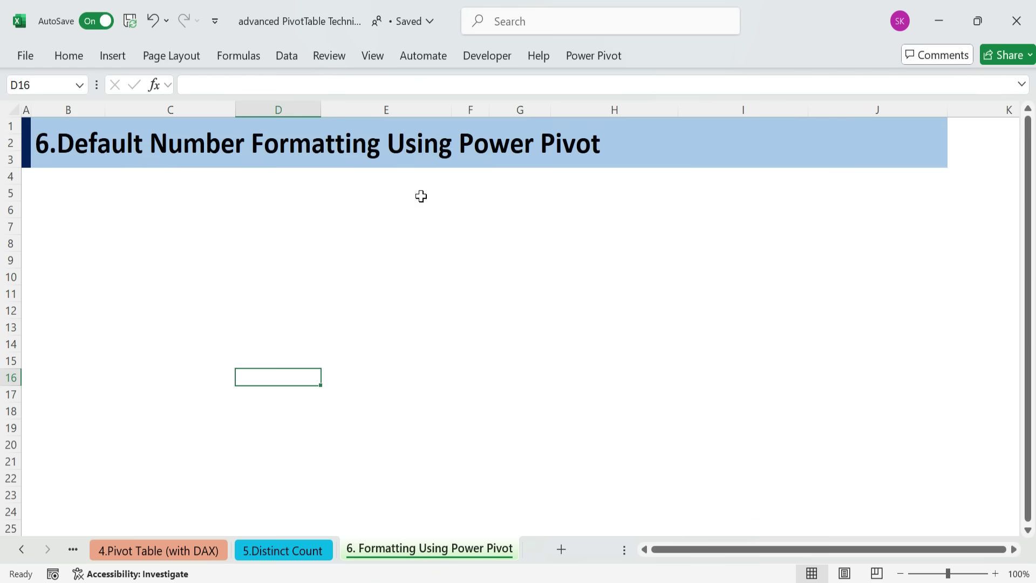
{"action": "left_click", "coordinate": [600, 51]}
{"action": "left_click", "coordinate": [41, 102]}
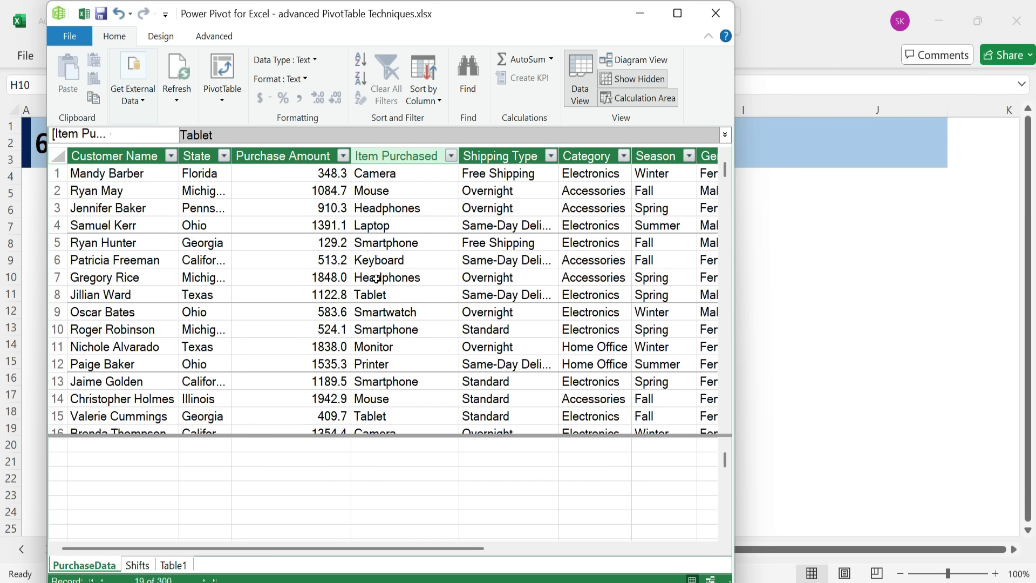
- Format the Purchase Amount column with comma style and no decimals, then go back to Excel
{"action": "left_click", "coordinate": [314, 156]}
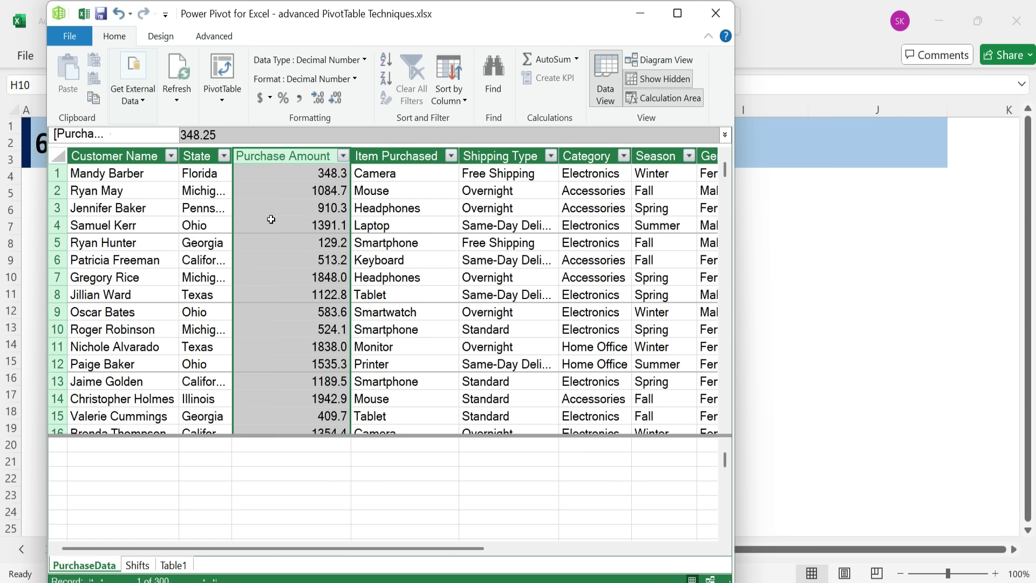
{"action": "left_click", "coordinate": [300, 100]}
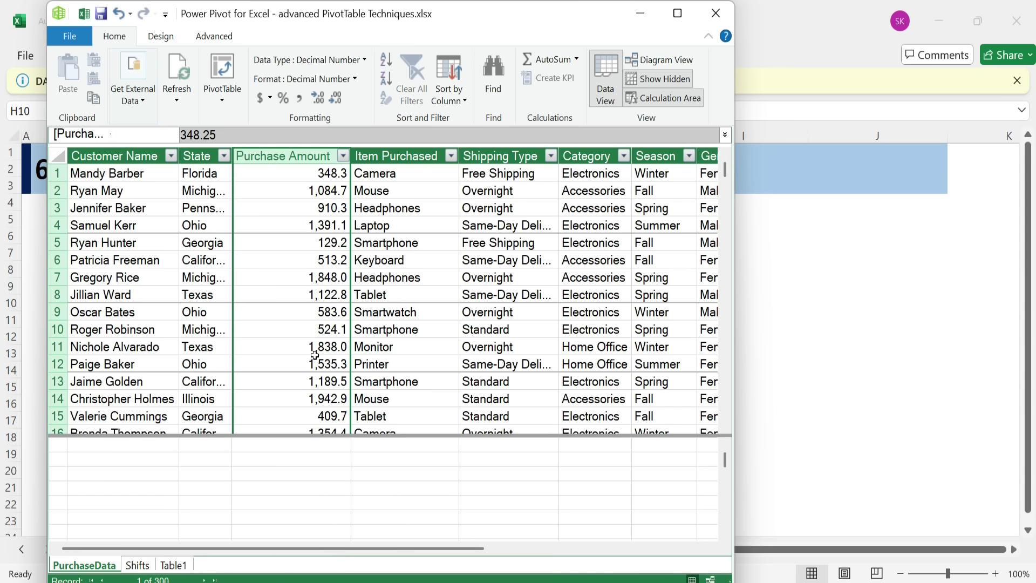
{"action": "left_click", "coordinate": [338, 98]}
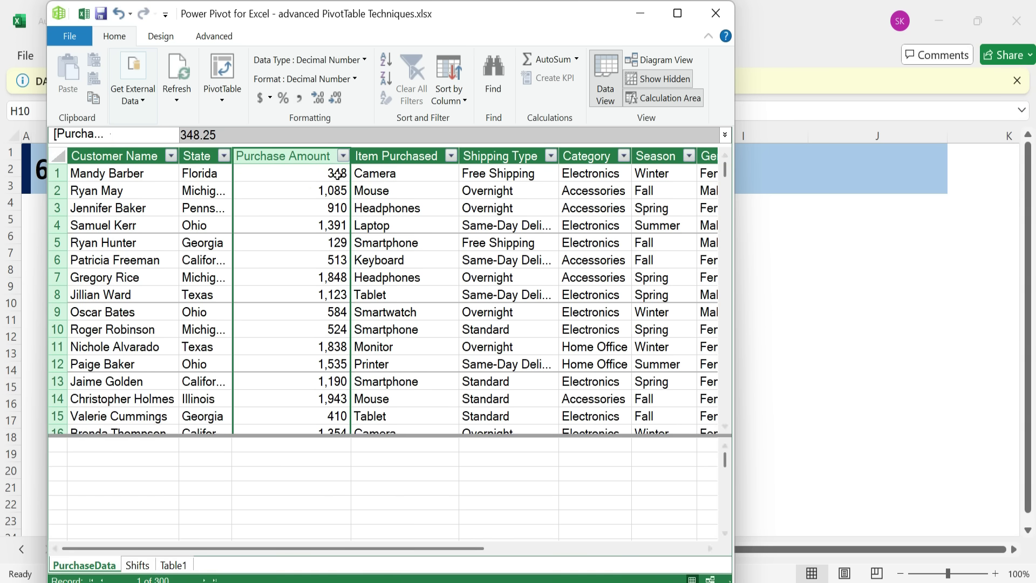
{"action": "scroll", "coordinate": [303, 240], "scroll_direction": "down", "scroll_amount": 2}
{"action": "scroll", "coordinate": [302, 240], "scroll_direction": "down", "scroll_amount": 3}
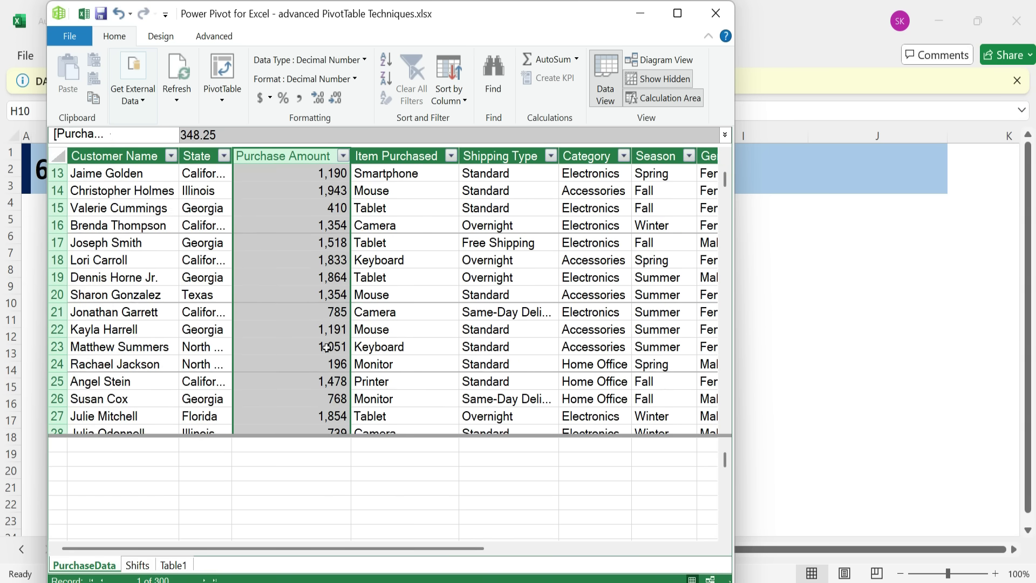
{"action": "left_click", "coordinate": [834, 263]}
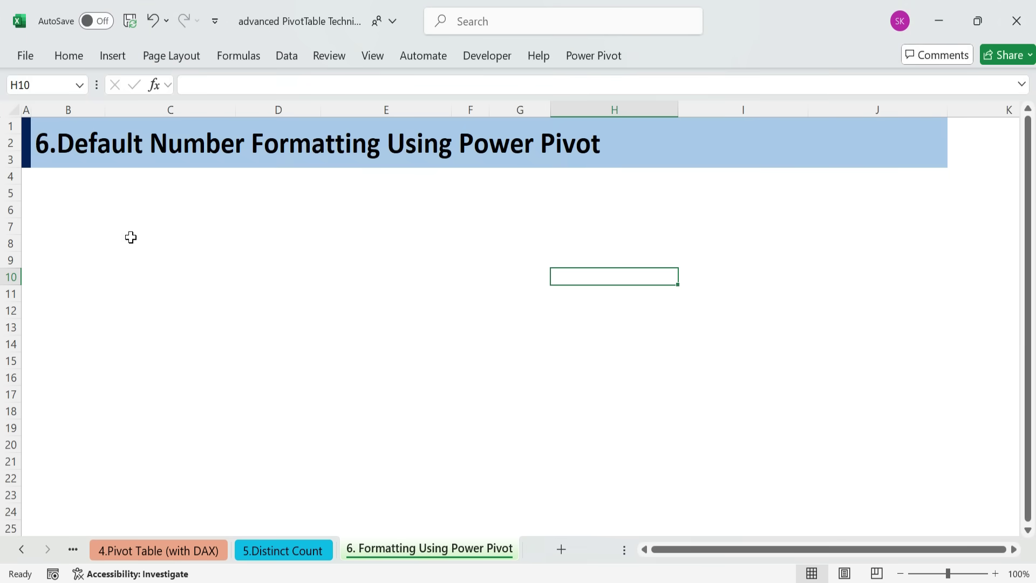
- Insert a PivotTable from the Data Model at cell C6
{"action": "left_click", "coordinate": [69, 56]}
{"action": "left_click", "coordinate": [113, 56]}
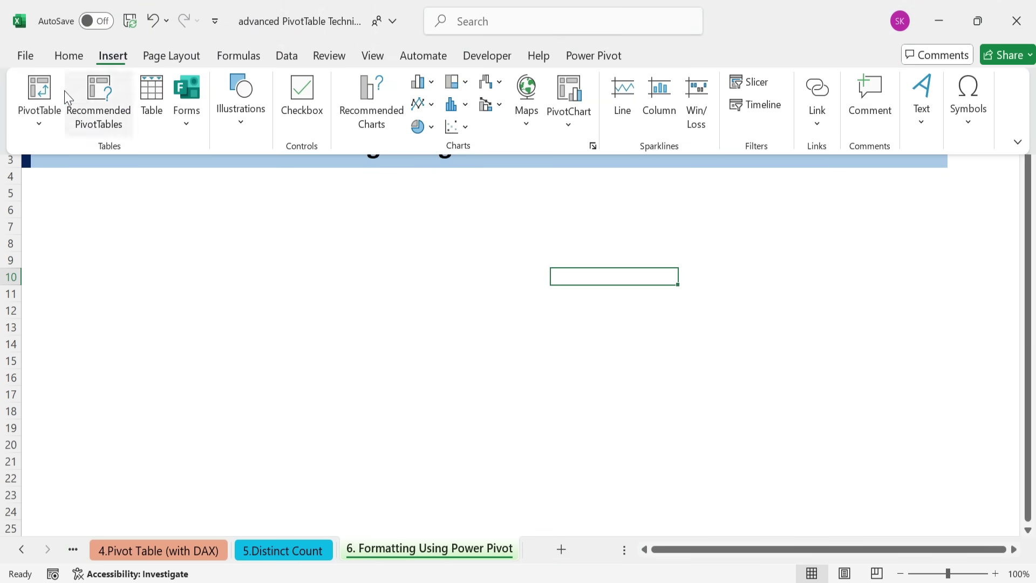
{"action": "left_click", "coordinate": [38, 125]}
{"action": "left_click", "coordinate": [104, 210]}
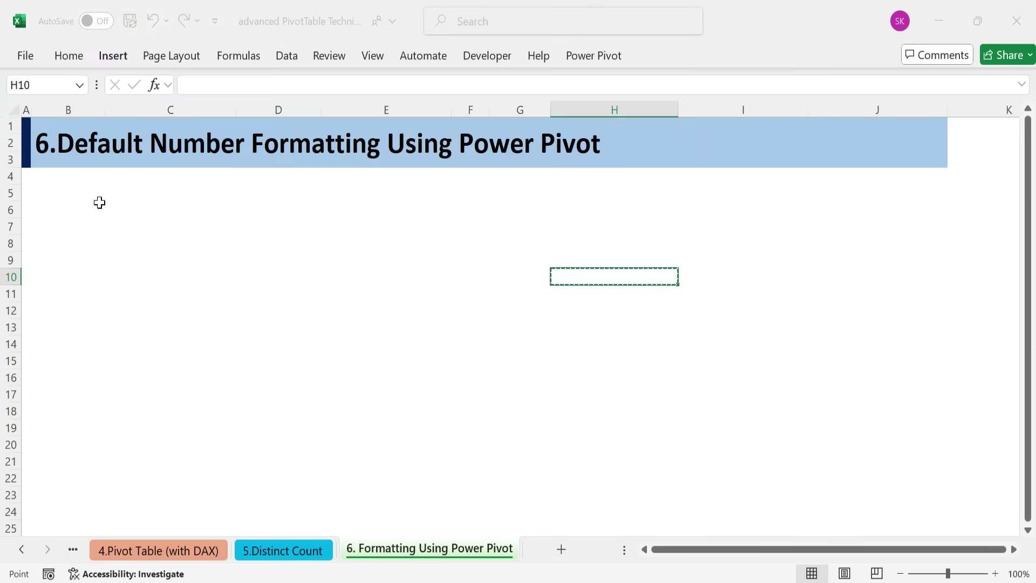
{"action": "left_click", "coordinate": [167, 210]}
{"action": "left_click", "coordinate": [519, 342]}
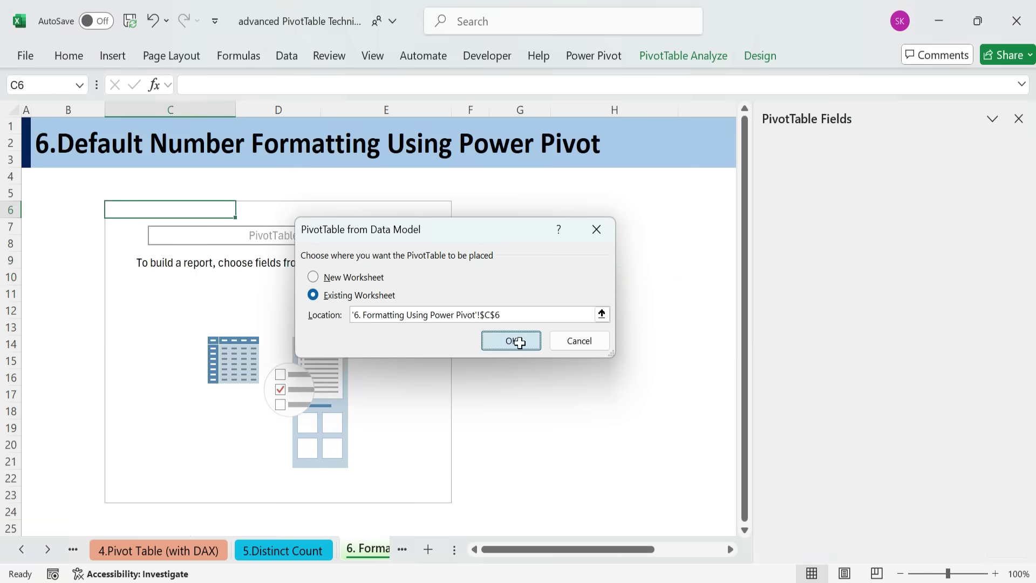
- Put Category and Item Purchased in Rows and Purchase Amount in Values, then check the total of 3,05,695
{"action": "left_click", "coordinate": [772, 242]}
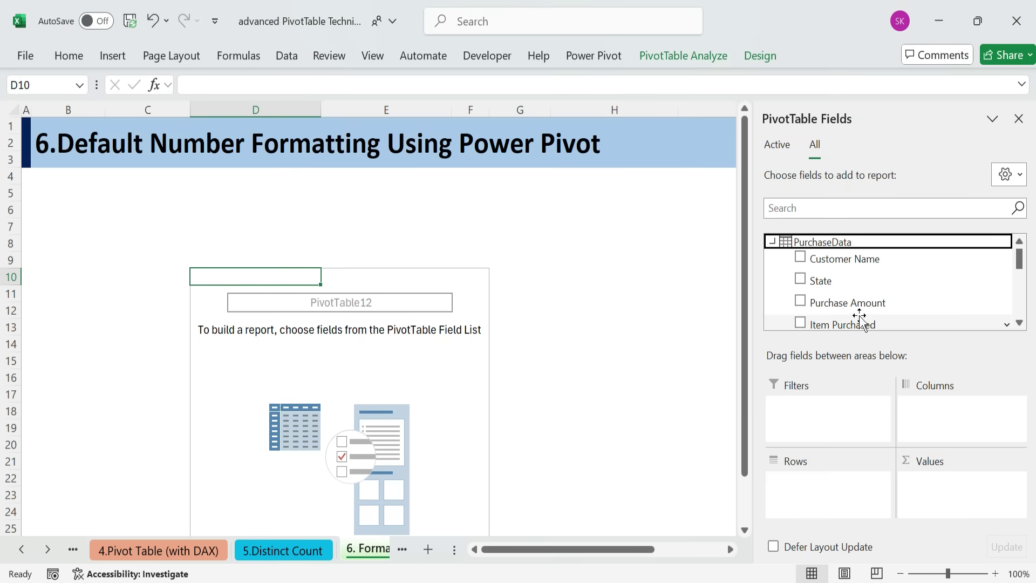
{"action": "scroll", "coordinate": [856, 307], "scroll_direction": "down", "scroll_amount": 1}
{"action": "left_click_drag", "start_coordinate": [841, 325], "coordinate": [814, 496]}
{"action": "left_click_drag", "start_coordinate": [851, 292], "coordinate": [825, 507]}
{"action": "left_click_drag", "start_coordinate": [845, 265], "coordinate": [965, 504]}
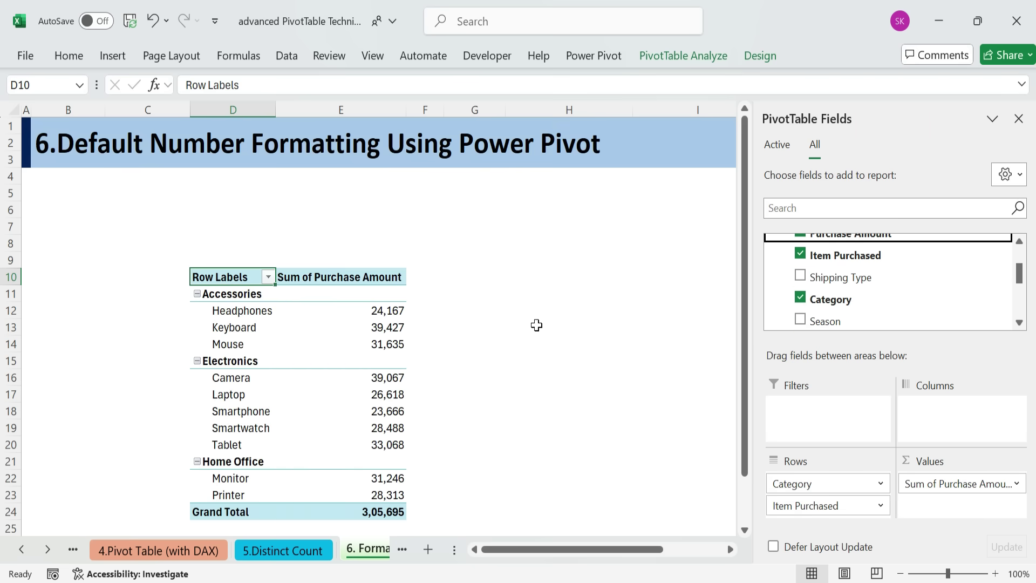
{"action": "left_click", "coordinate": [569, 327]}
{"action": "left_click_drag", "start_coordinate": [394, 313], "coordinate": [387, 494]}
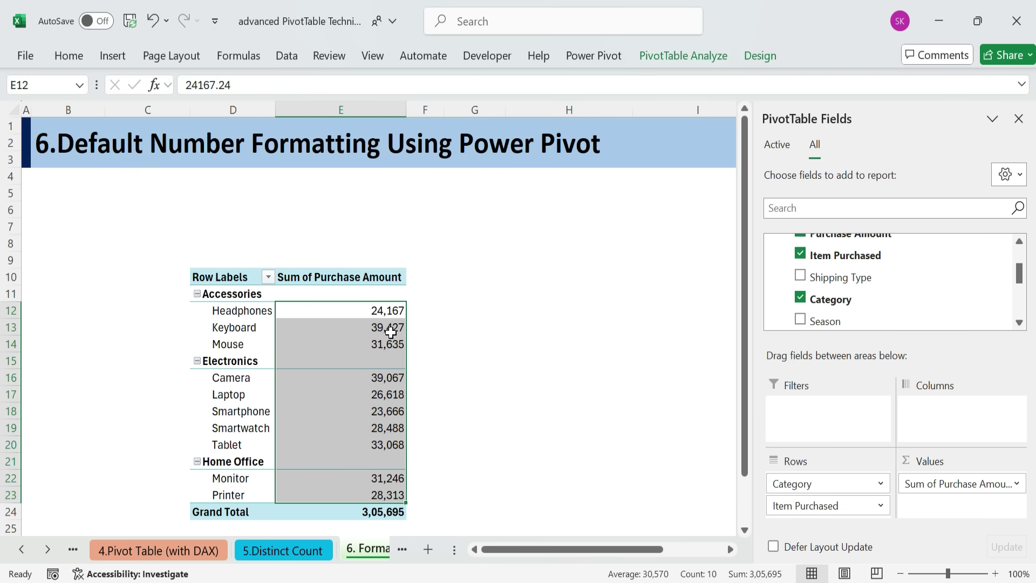
{"action": "left_click", "coordinate": [478, 359]}
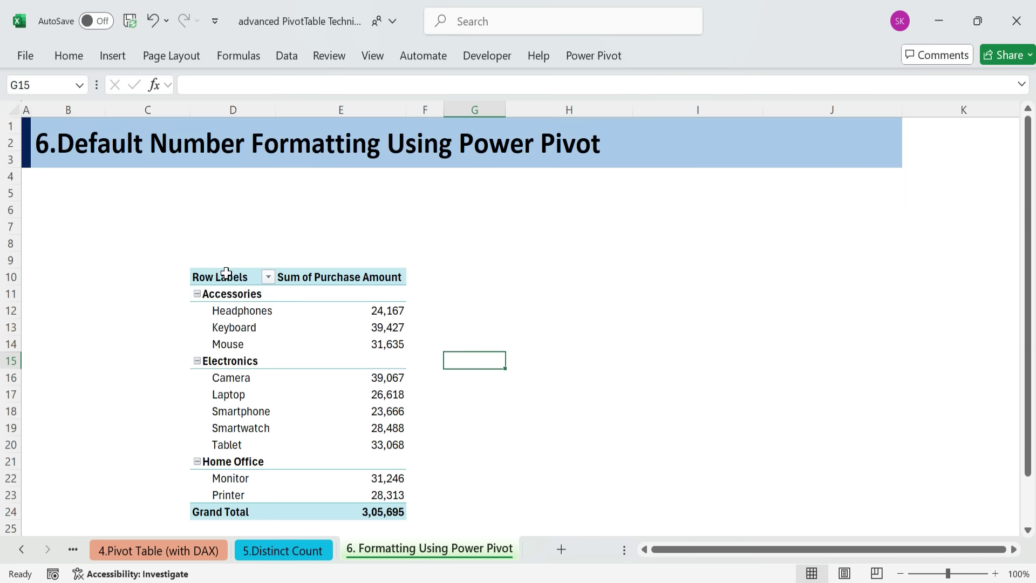
- Move the purchase pivot up three rows, then look at the Auto-Generate Multiple Pivot sheet
{"action": "left_click_drag", "start_coordinate": [225, 272], "coordinate": [378, 458]}
{"action": "left_click", "coordinate": [475, 309]}
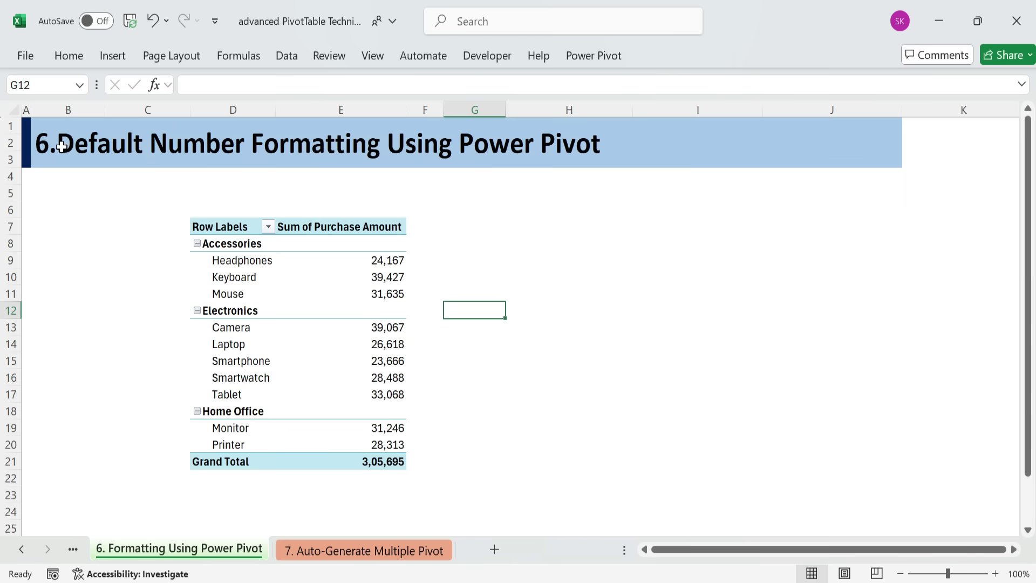
{"action": "left_click", "coordinate": [319, 549]}
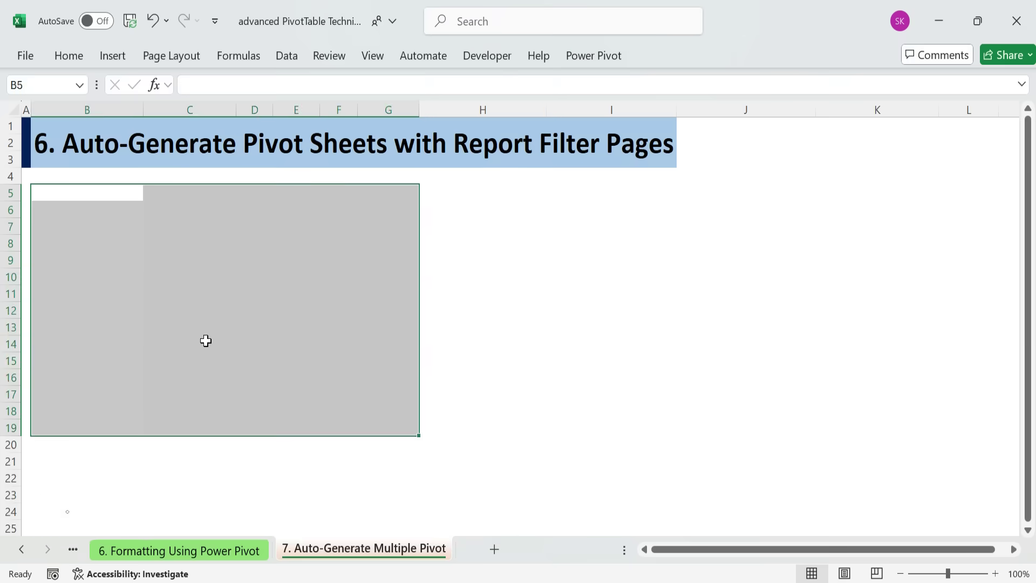
{"action": "left_click", "coordinate": [462, 215]}
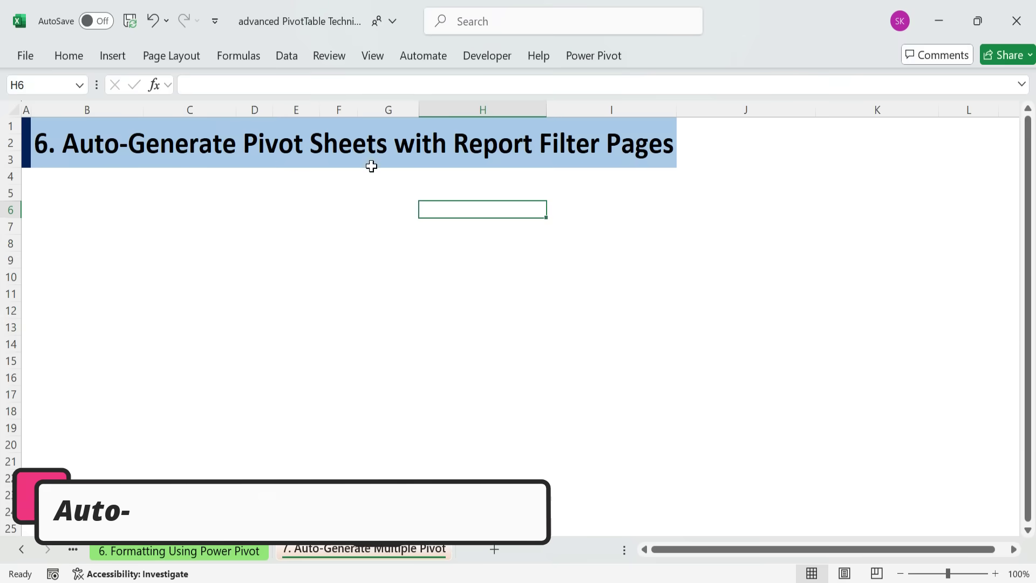
{"action": "left_click", "coordinate": [176, 214]}
- Go to the Data sheet and select a cell in the purchase records table
{"action": "left_click", "coordinate": [21, 549]}
{"action": "left_click", "coordinate": [21, 550]}
{"action": "left_click", "coordinate": [110, 553]}
{"action": "left_click", "coordinate": [124, 177]}
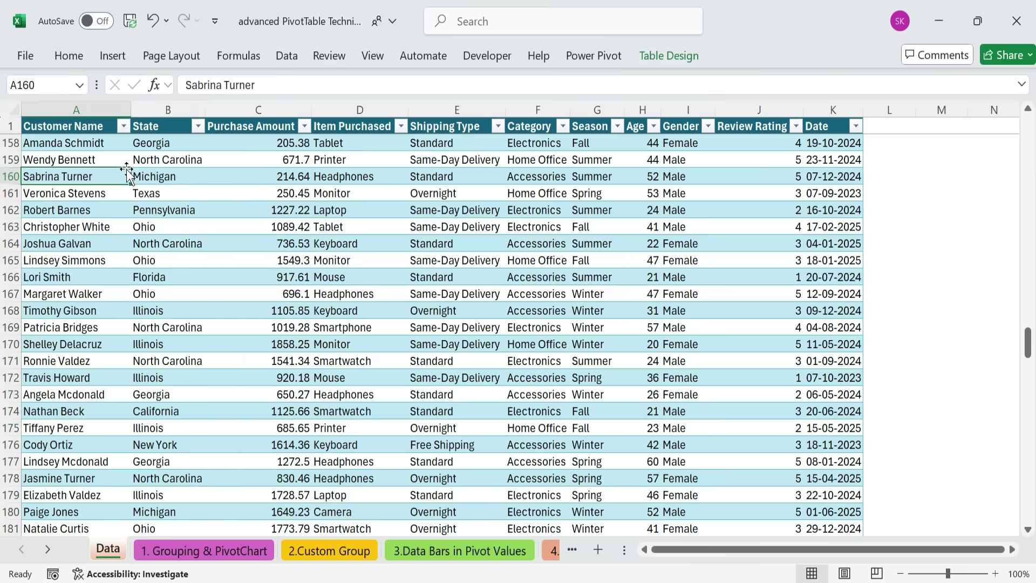
{"action": "scroll", "coordinate": [127, 173], "scroll_direction": "up", "scroll_amount": 13}
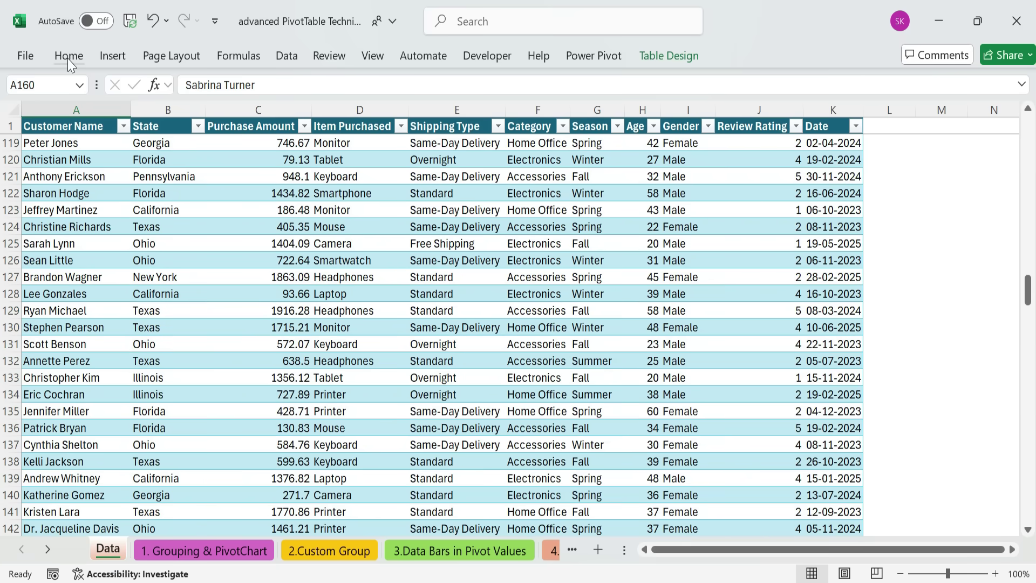
{"action": "left_click", "coordinate": [68, 56]}
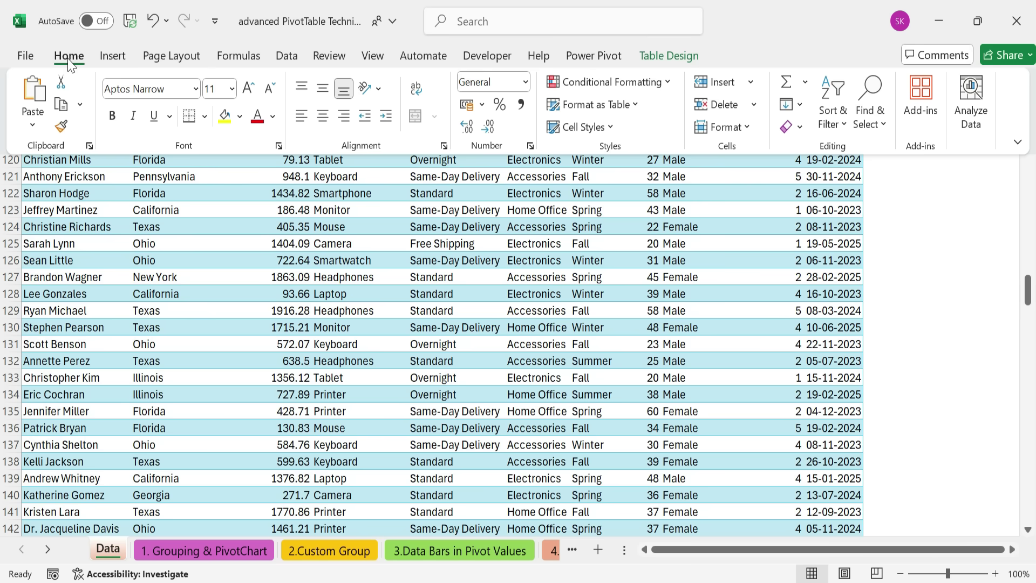
- Insert a PivotTable from Table1 at B7 of the '7. Auto-Generate Multiple Pivot' sheet
{"action": "left_click", "coordinate": [112, 56]}
{"action": "left_click", "coordinate": [34, 92]}
{"action": "left_click", "coordinate": [313, 296]}
{"action": "left_click", "coordinate": [47, 549]}
{"action": "left_click", "coordinate": [544, 551]}
{"action": "left_click", "coordinate": [93, 227]}
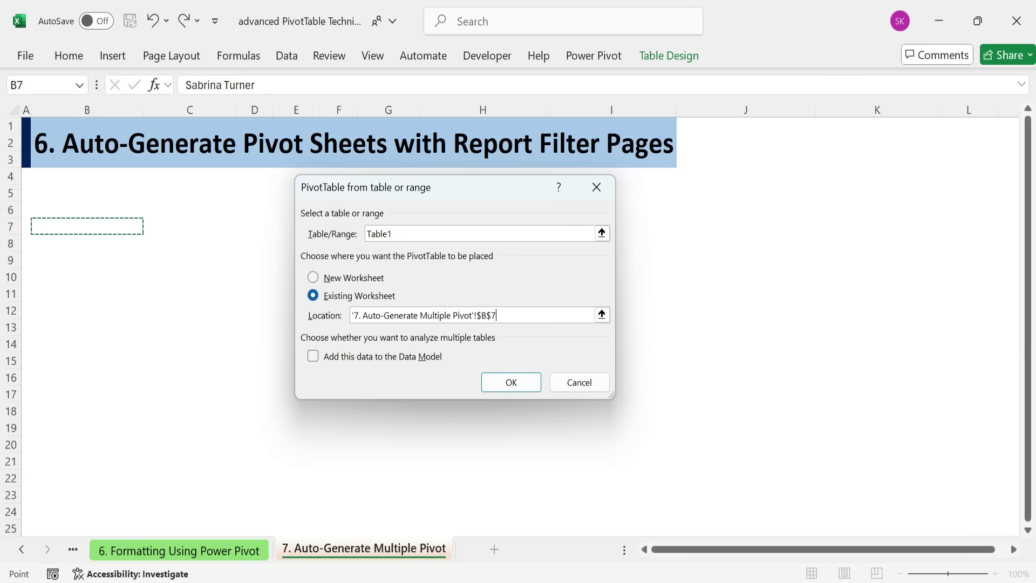
{"action": "left_click", "coordinate": [510, 383]}
- Add Category as filter, State as rows, Season as columns and summed Review Rating as values
{"action": "scroll", "coordinate": [897, 303], "scroll_direction": "down", "scroll_amount": 2}
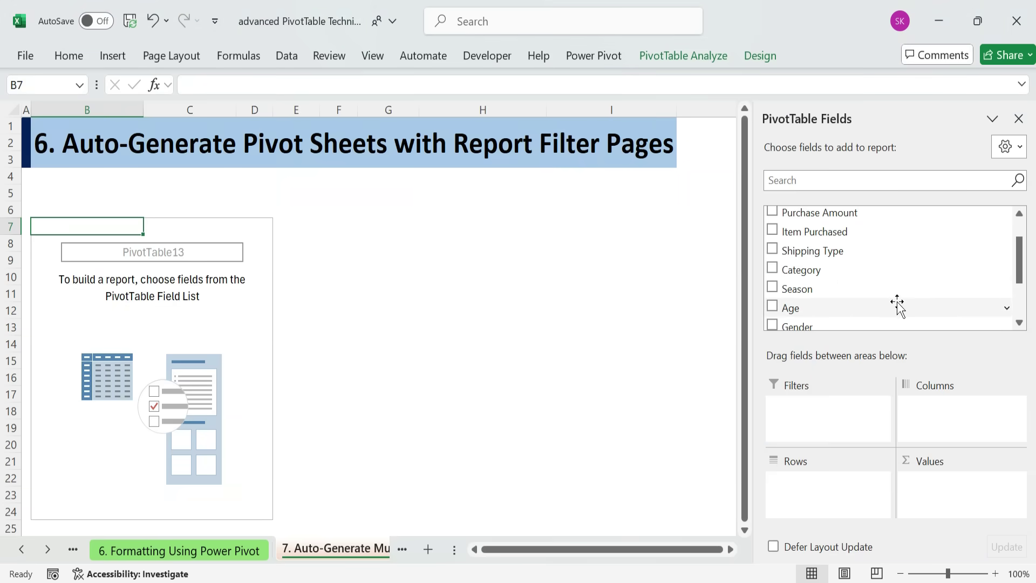
{"action": "left_click_drag", "start_coordinate": [845, 269], "coordinate": [852, 416]}
{"action": "left_click_drag", "start_coordinate": [795, 234], "coordinate": [827, 490]}
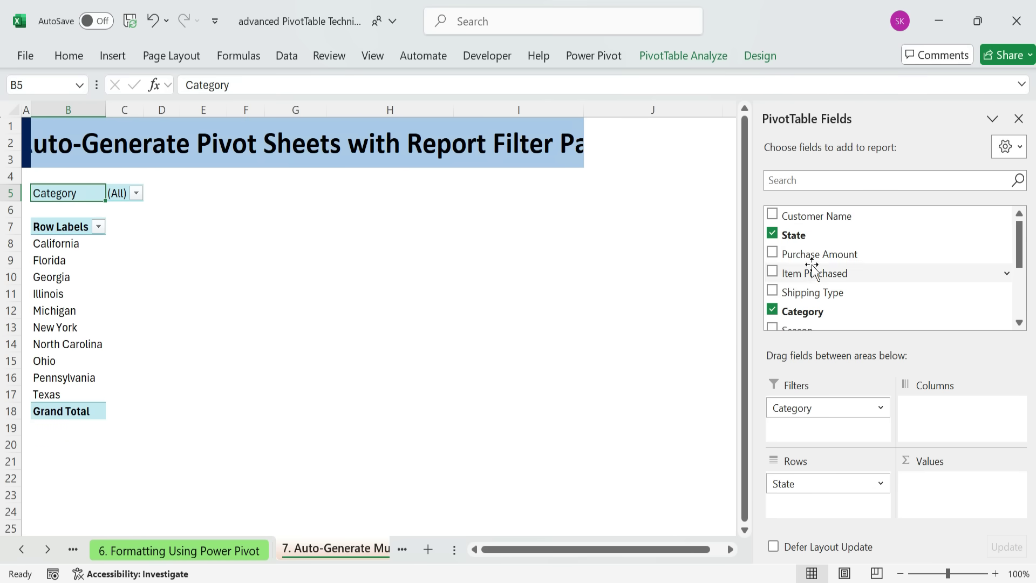
{"action": "scroll", "coordinate": [814, 268], "scroll_direction": "down", "scroll_amount": 3}
{"action": "left_click_drag", "start_coordinate": [813, 275], "coordinate": [936, 408]}
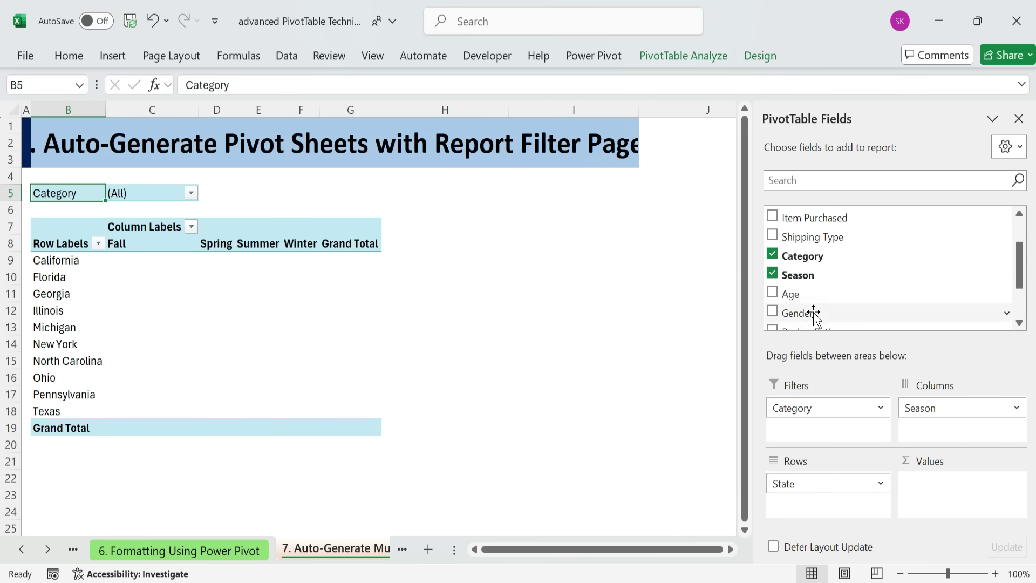
{"action": "scroll", "coordinate": [820, 293], "scroll_direction": "down", "scroll_amount": 3}
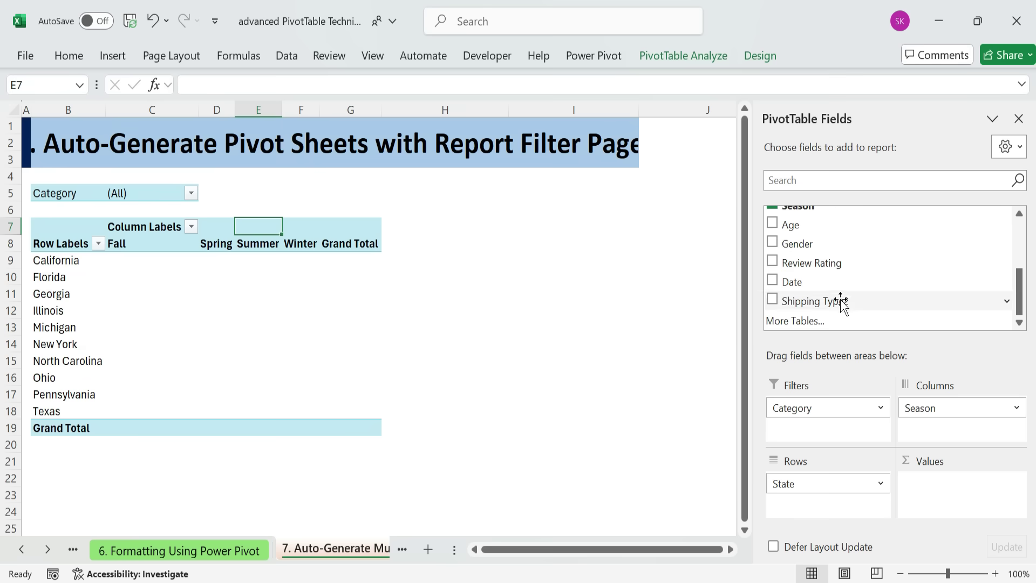
{"action": "left_click_drag", "start_coordinate": [812, 263], "coordinate": [920, 488]}
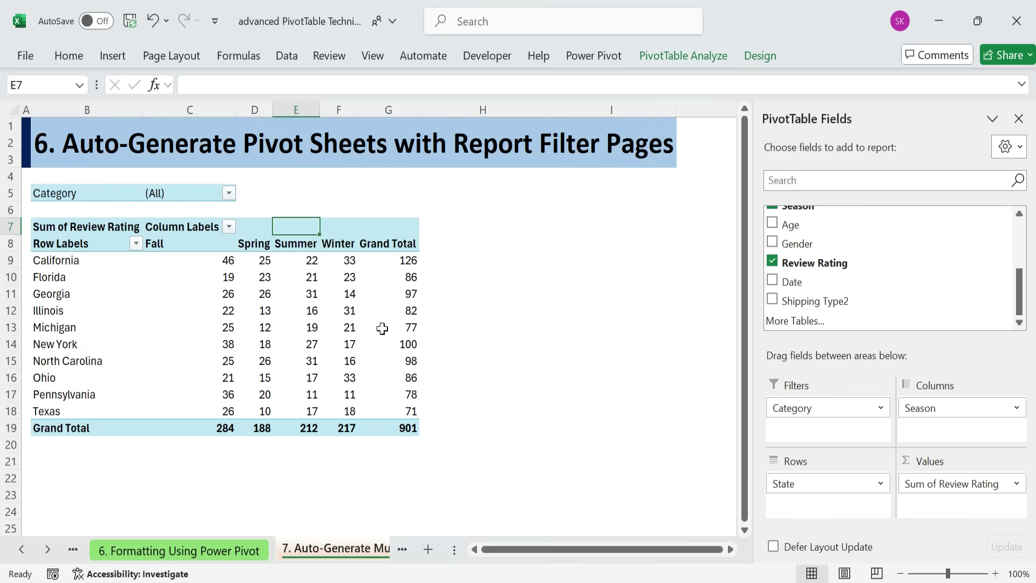
- Run Show Report Filter Pages on Category to create one pivot sheet per category
{"action": "left_click", "coordinate": [240, 266]}
{"action": "left_click", "coordinate": [335, 308]}
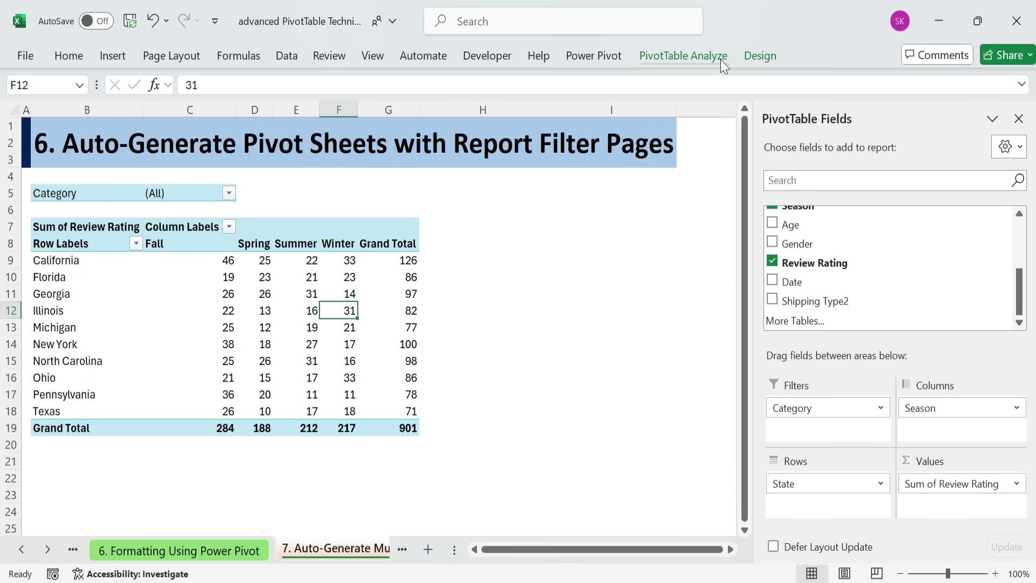
{"action": "left_click", "coordinate": [590, 58]}
{"action": "left_click", "coordinate": [684, 54]}
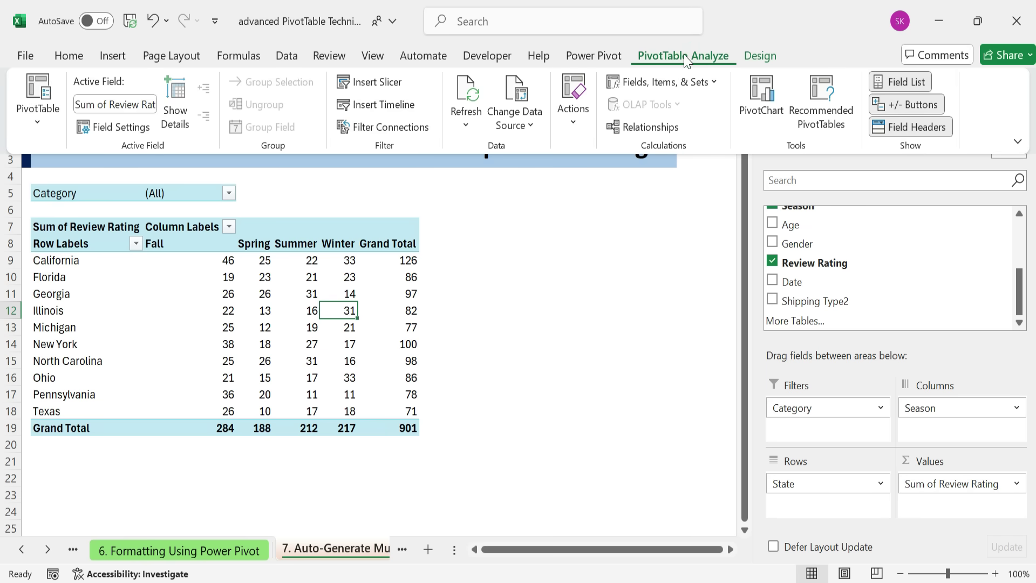
{"action": "left_click", "coordinate": [37, 114]}
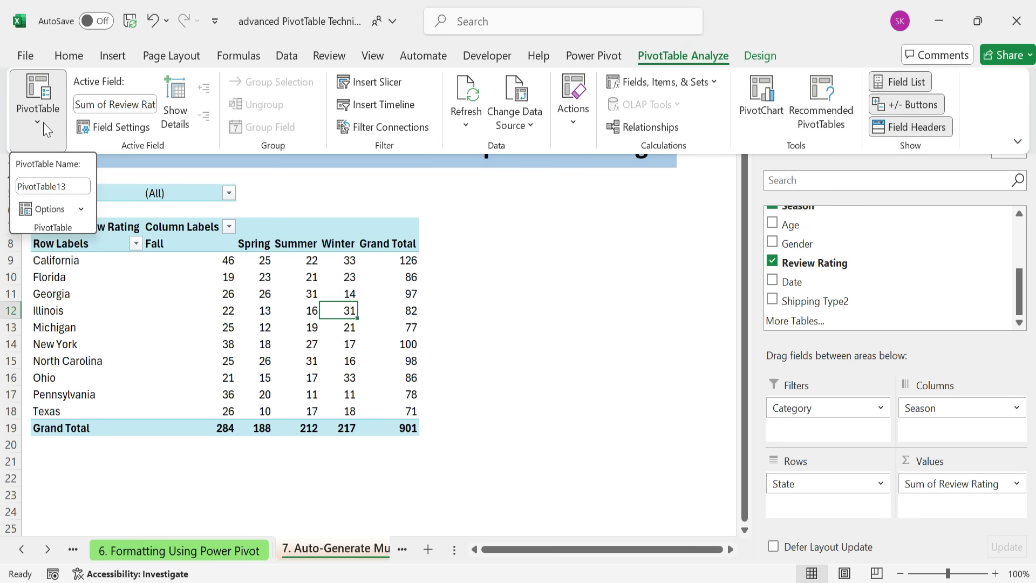
{"action": "left_click", "coordinate": [80, 208]}
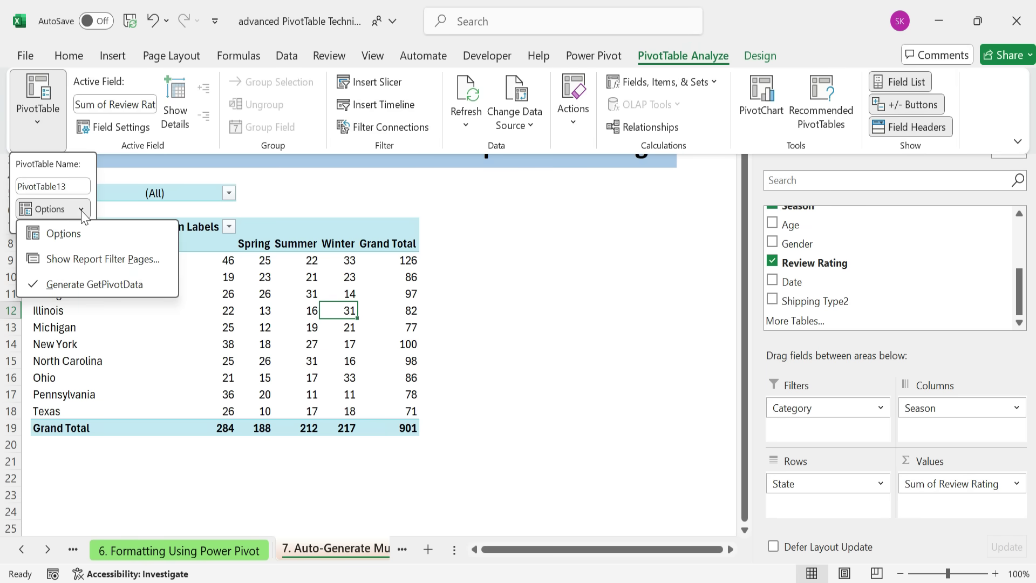
{"action": "left_click", "coordinate": [112, 261]}
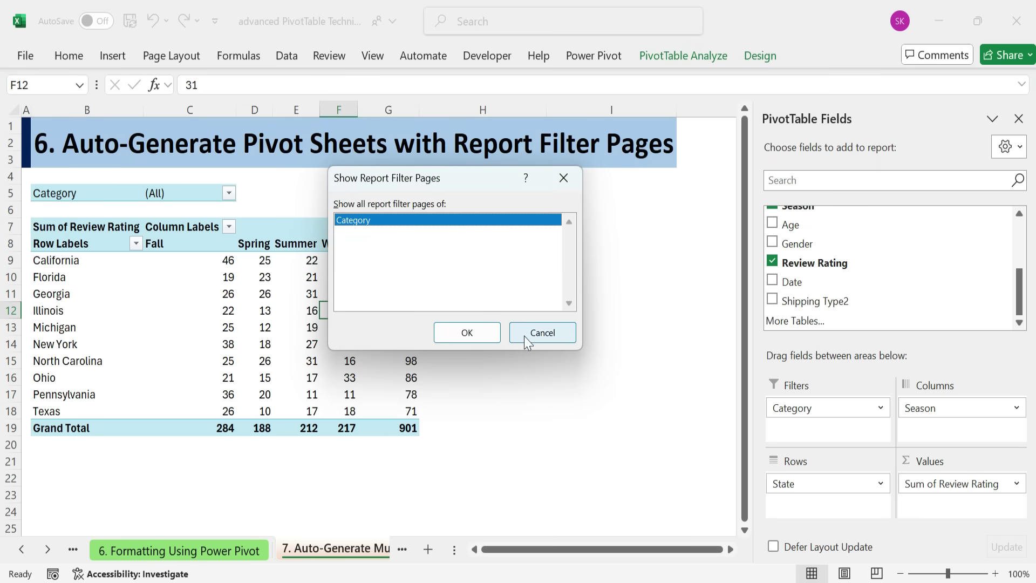
{"action": "left_click", "coordinate": [467, 332]}
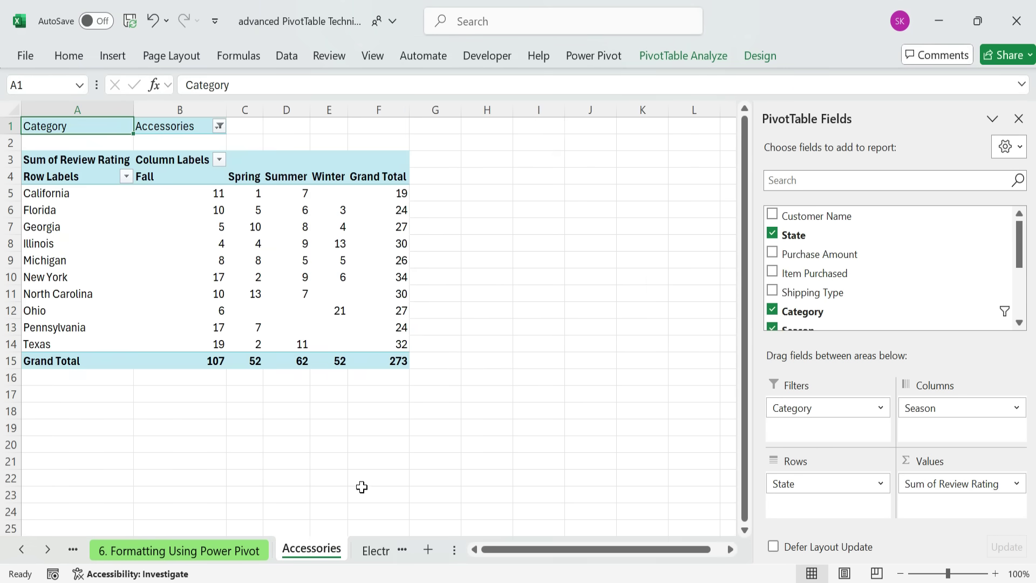
- Browse the generated Electronics and Home Office sheets
{"action": "left_click", "coordinate": [378, 551]}
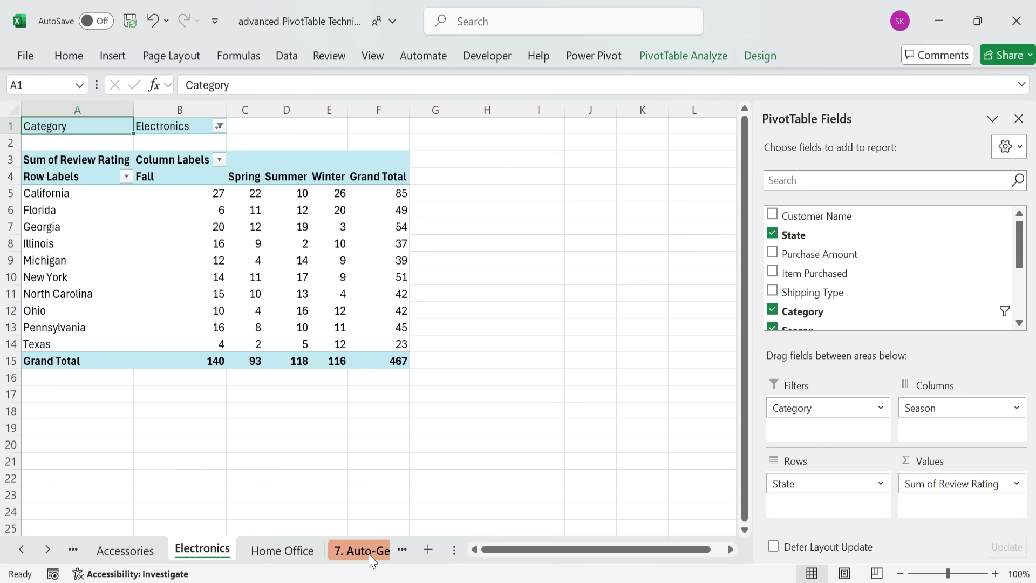
{"action": "left_click", "coordinate": [278, 549]}
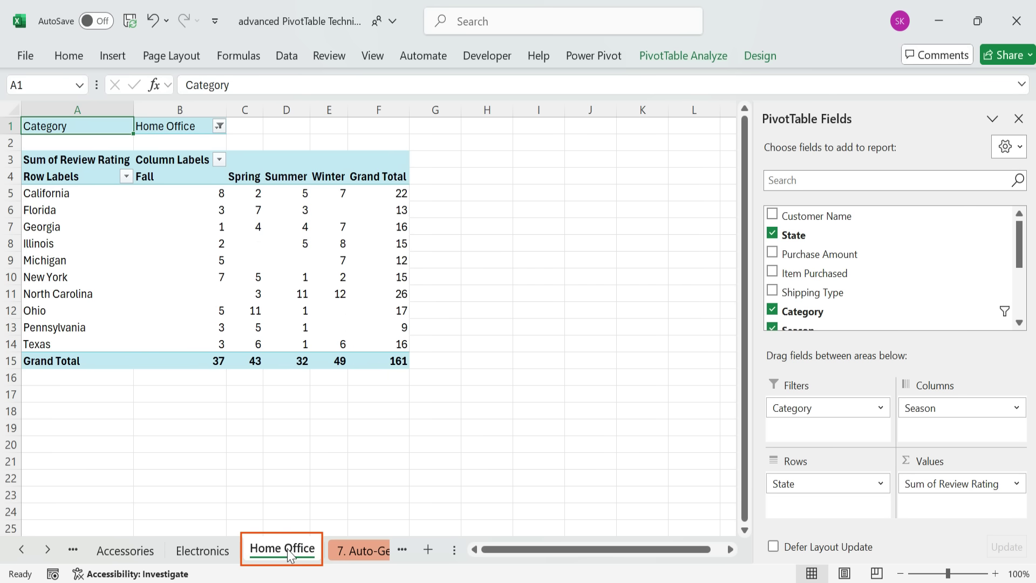
{"action": "left_click", "coordinate": [23, 549]}
- Set up copying the Accessories sheet to a new workbook, then cancel the Move or Copy dialog
{"action": "left_click", "coordinate": [47, 549]}
{"action": "right_click", "coordinate": [139, 551]}
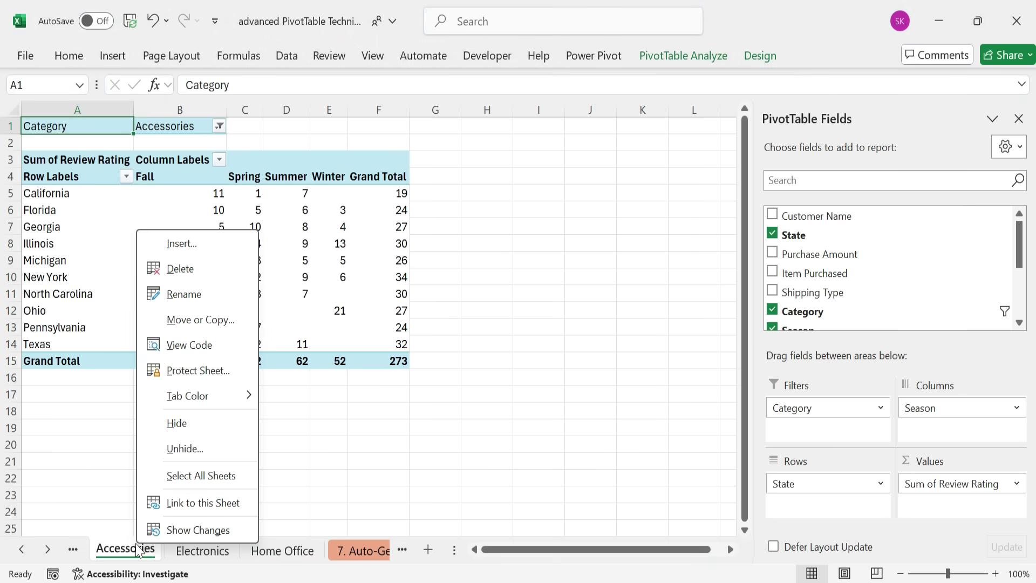
{"action": "left_click", "coordinate": [234, 321]}
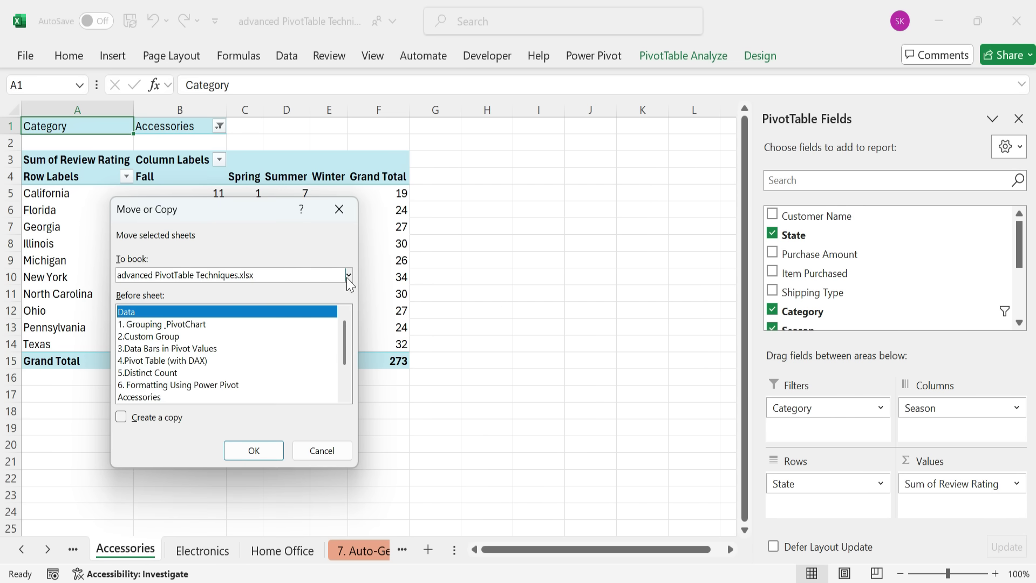
{"action": "left_click", "coordinate": [349, 275]}
{"action": "left_click", "coordinate": [155, 295]}
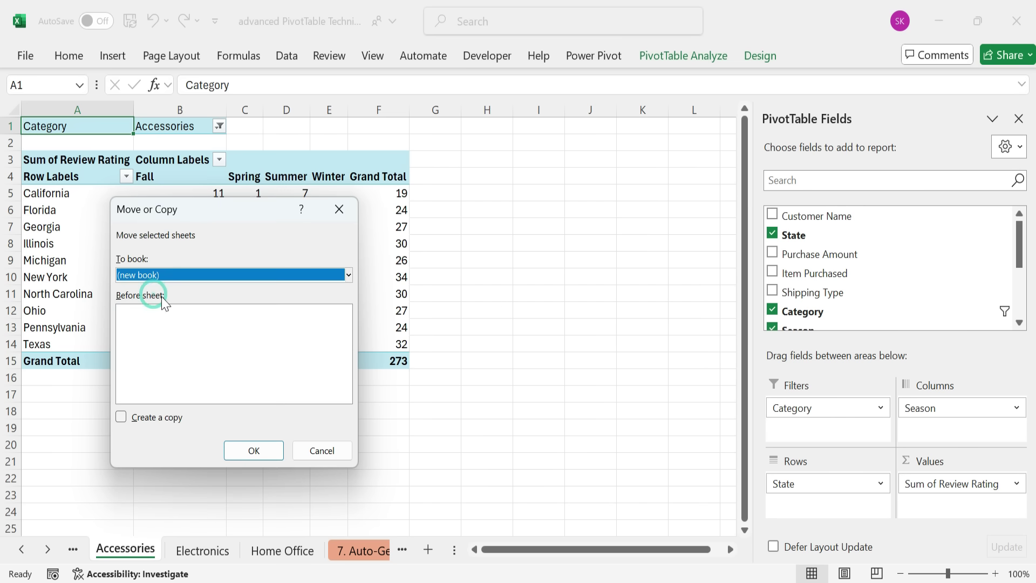
{"action": "left_click", "coordinate": [120, 417]}
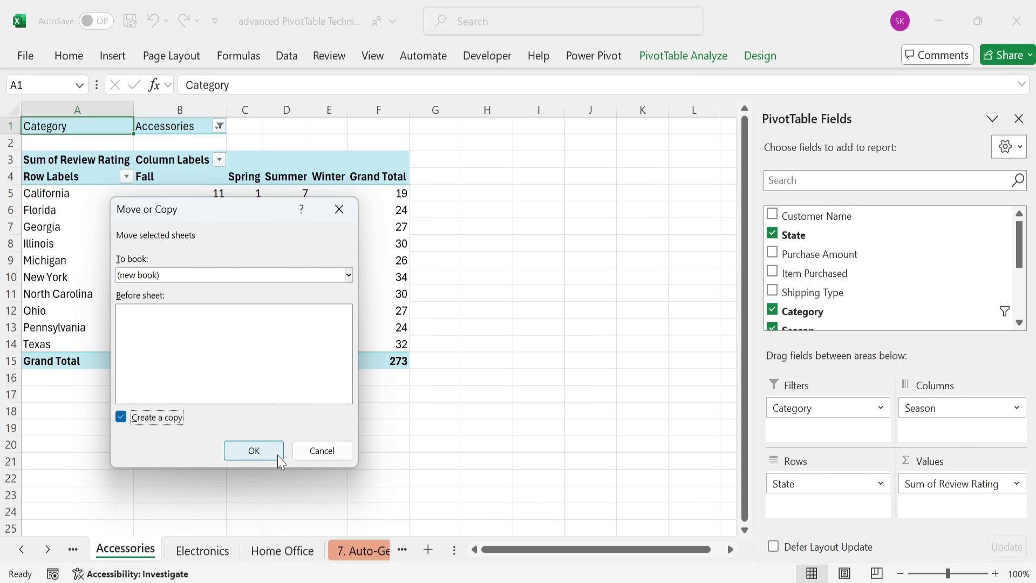
{"action": "left_click", "coordinate": [329, 449]}
- Return to the '7. Auto-Generate Multiple Pivot' sheet and review its state rows
{"action": "left_click", "coordinate": [351, 550]}
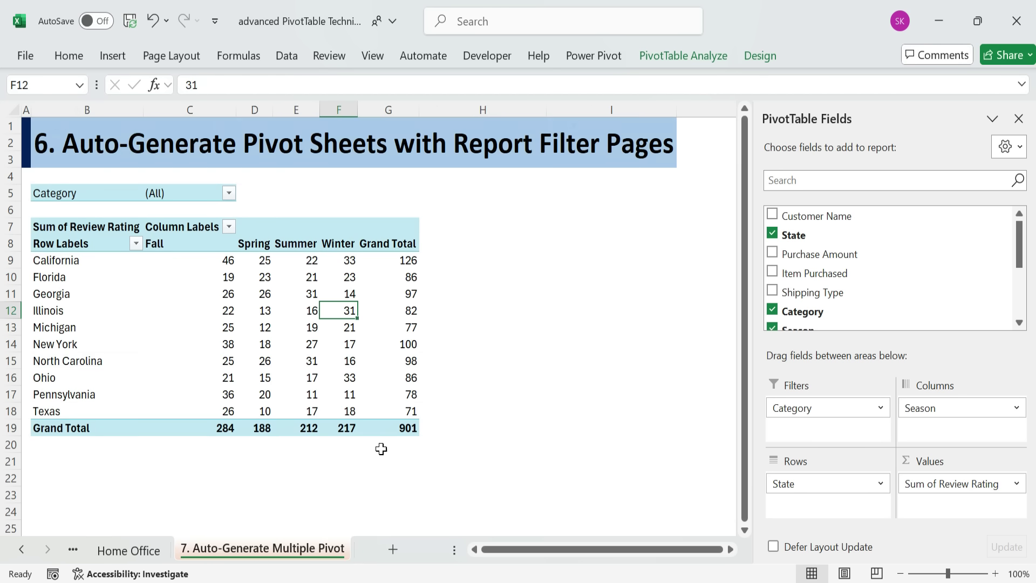
{"action": "left_click_drag", "start_coordinate": [59, 260], "coordinate": [416, 409]}
{"action": "left_click", "coordinate": [482, 360]}
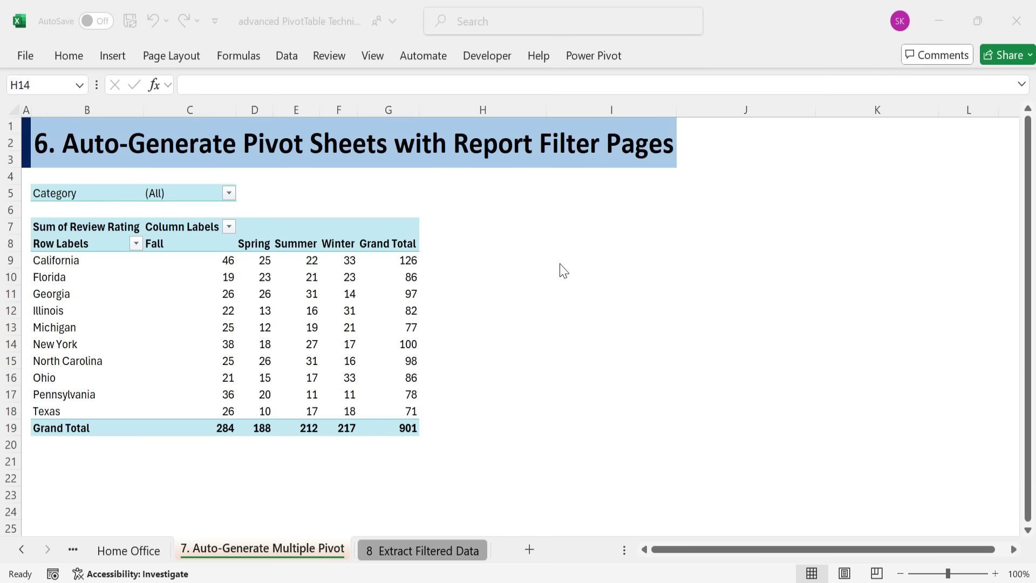
- Check the 8 Extract Filtered Data sheet, then return to the Data sheet's purchase table
{"action": "left_click", "coordinate": [434, 548]}
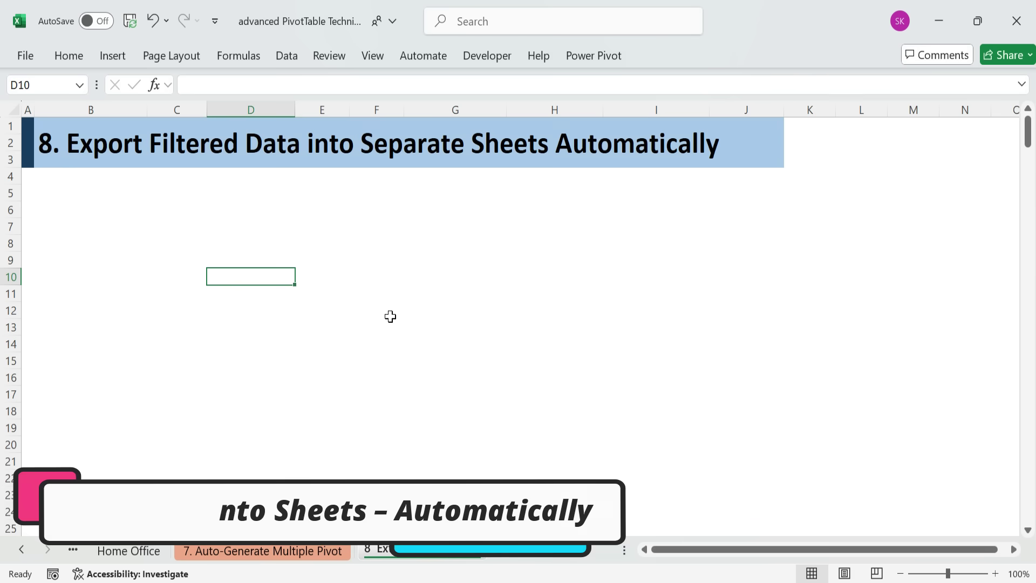
{"action": "key", "text": "alt+F11"}
{"action": "left_click", "coordinate": [21, 549]}
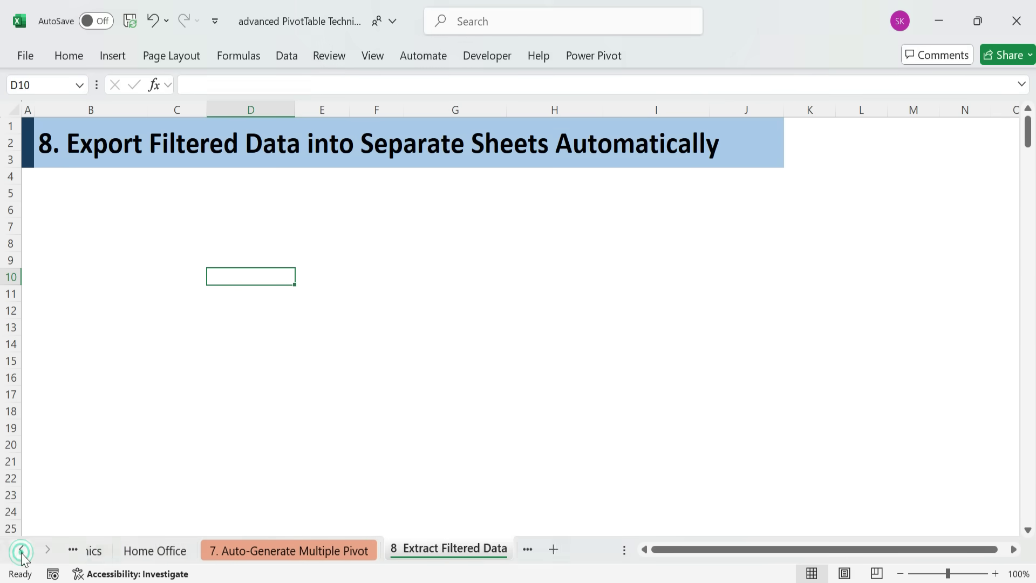
{"action": "left_click", "coordinate": [21, 549]}
{"action": "left_click", "coordinate": [21, 548]}
{"action": "left_click", "coordinate": [108, 548]}
- Insert a PivotTable from the data table at '8 Extract Filtered Data'!$B$7
{"action": "left_click", "coordinate": [69, 57]}
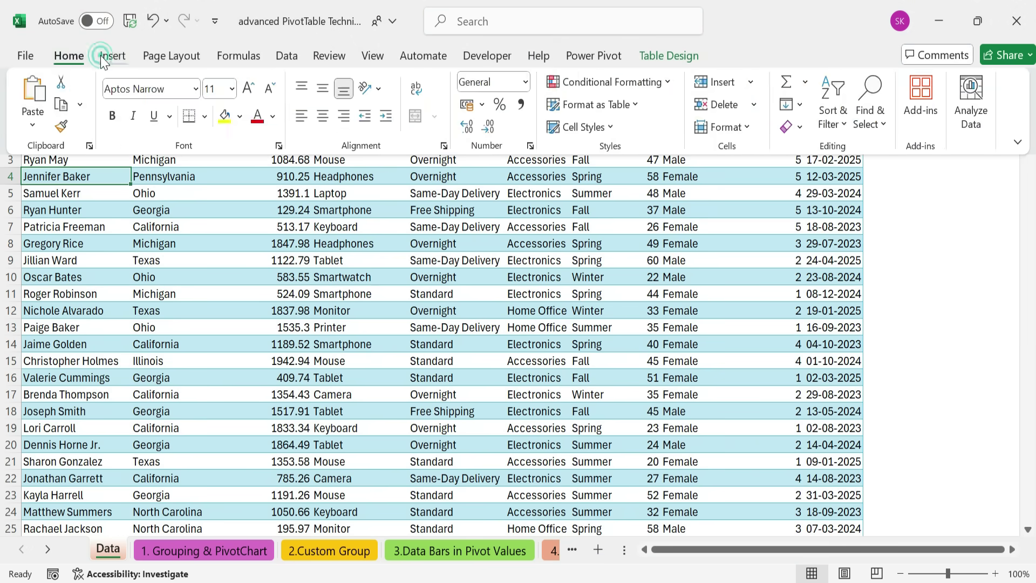
{"action": "left_click", "coordinate": [112, 55]}
{"action": "left_click", "coordinate": [47, 97]}
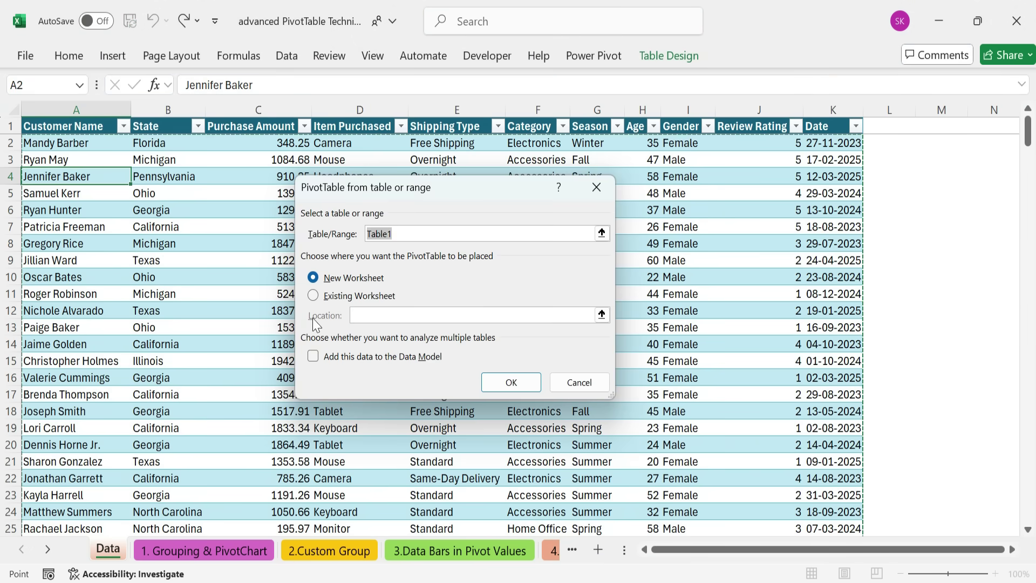
{"action": "left_click", "coordinate": [313, 295]}
{"action": "left_click", "coordinate": [48, 549]}
{"action": "left_click", "coordinate": [47, 549]}
{"action": "left_click", "coordinate": [47, 549]}
{"action": "left_click", "coordinate": [423, 548]}
{"action": "left_click", "coordinate": [88, 229]}
{"action": "left_click", "coordinate": [490, 382]}
- Add Customer Name, State, Purchase Amount, Item Purchased, Shipping Type and Category as row fields
{"action": "left_click", "coordinate": [772, 214]}
{"action": "left_click", "coordinate": [772, 234]}
{"action": "left_click", "coordinate": [772, 252]}
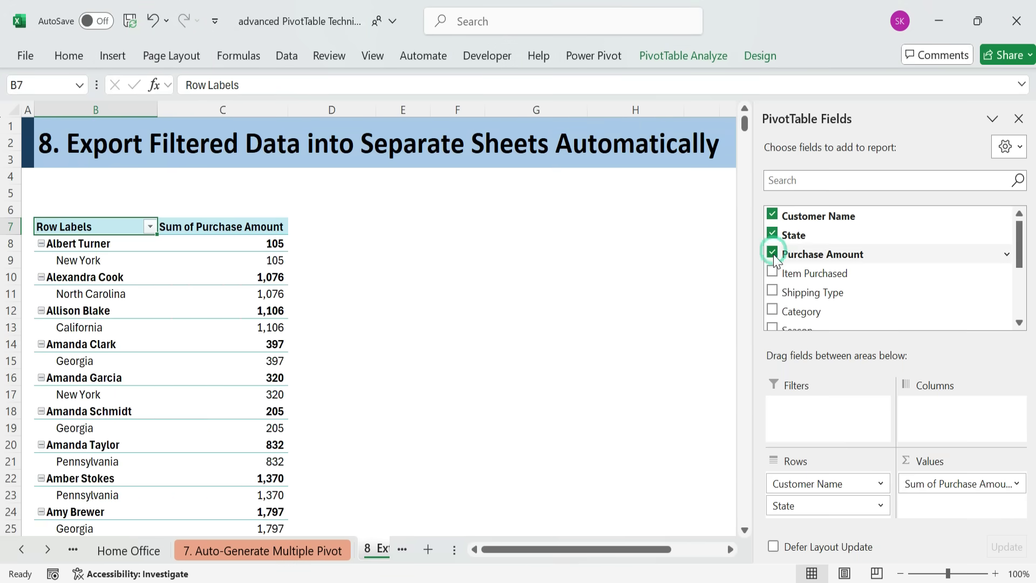
{"action": "left_click", "coordinate": [772, 272]}
{"action": "left_click_drag", "start_coordinate": [939, 483], "coordinate": [820, 515]}
{"action": "left_click", "coordinate": [773, 292]}
{"action": "left_click", "coordinate": [772, 311]}
- Add Season, Age, Gender, Review Rating and Date to rows, dropping Months, Quarters and Years groupings
{"action": "scroll", "coordinate": [790, 302], "scroll_direction": "down", "scroll_amount": 1}
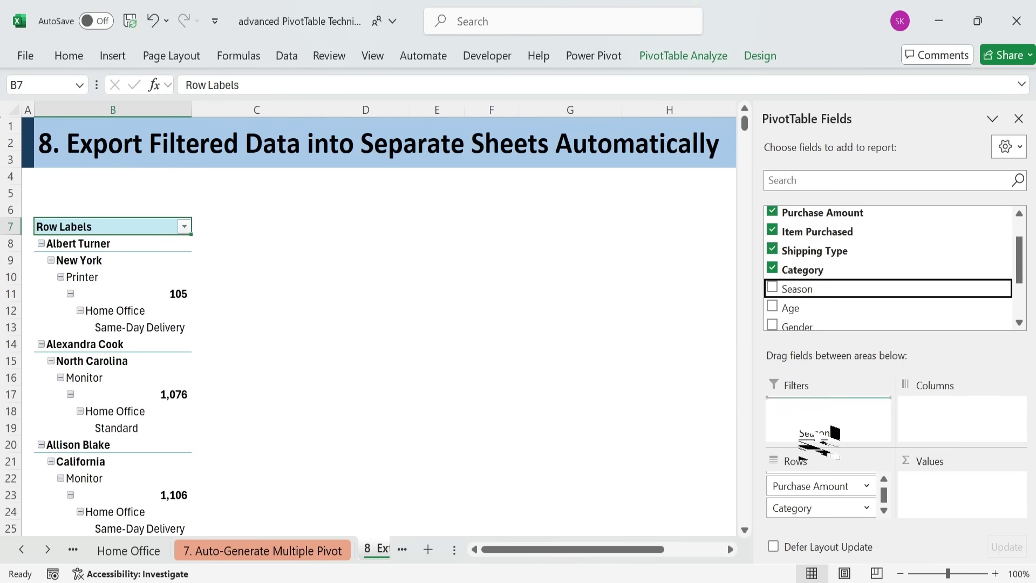
{"action": "left_click", "coordinate": [793, 289]}
{"action": "left_click_drag", "start_coordinate": [818, 309], "coordinate": [814, 366]}
{"action": "scroll", "coordinate": [811, 323], "scroll_direction": "down", "scroll_amount": 1}
{"action": "left_click", "coordinate": [806, 285]}
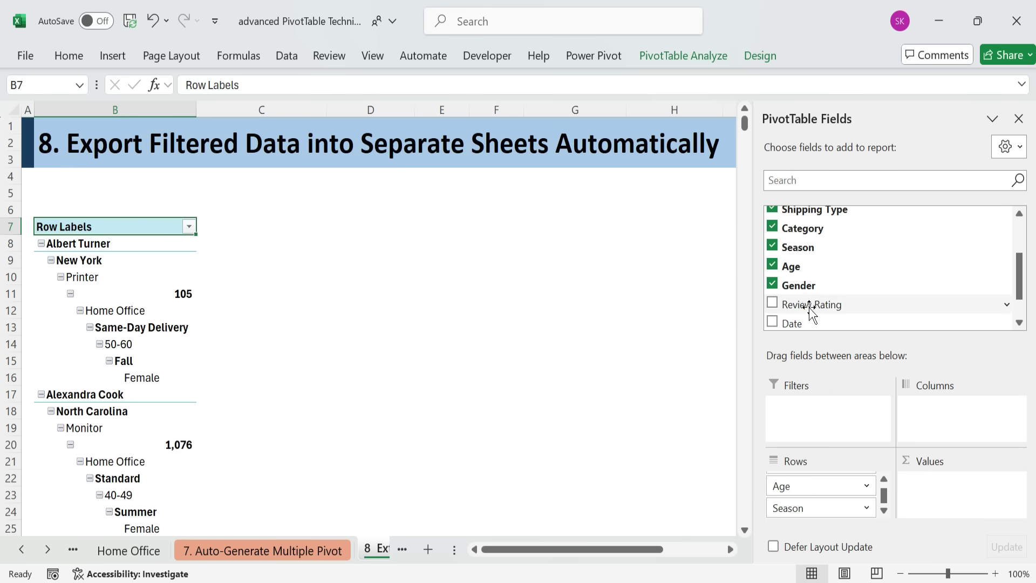
{"action": "left_click_drag", "start_coordinate": [790, 304], "coordinate": [815, 515]}
{"action": "scroll", "coordinate": [809, 286], "scroll_direction": "down", "scroll_amount": 2}
{"action": "left_click_drag", "start_coordinate": [809, 281], "coordinate": [815, 513]}
{"action": "left_click", "coordinate": [772, 278]}
{"action": "left_click", "coordinate": [772, 296]}
{"action": "left_click", "coordinate": [772, 314]}
{"action": "scroll", "coordinate": [850, 294], "scroll_direction": "up", "scroll_amount": 5}
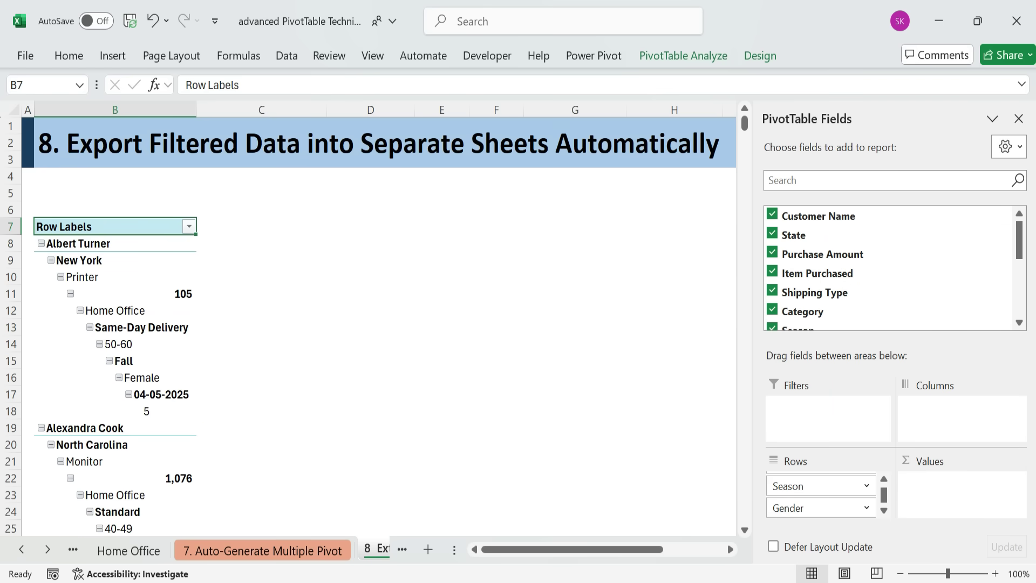
- Switch the sheet-8 PivotTable's report layout to tabular form
{"action": "left_click", "coordinate": [106, 222]}
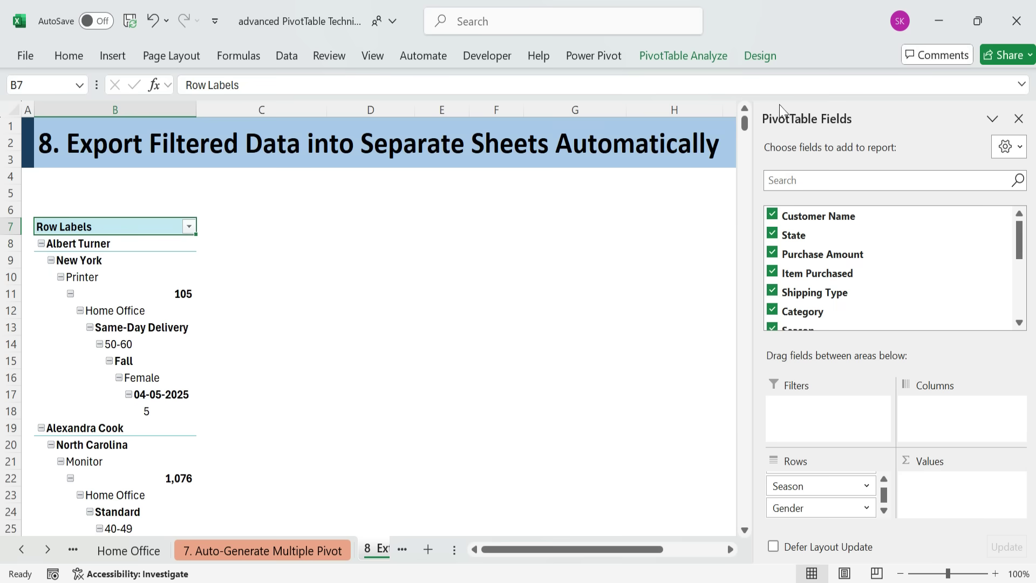
{"action": "left_click", "coordinate": [754, 54]}
{"action": "left_click", "coordinate": [131, 125]}
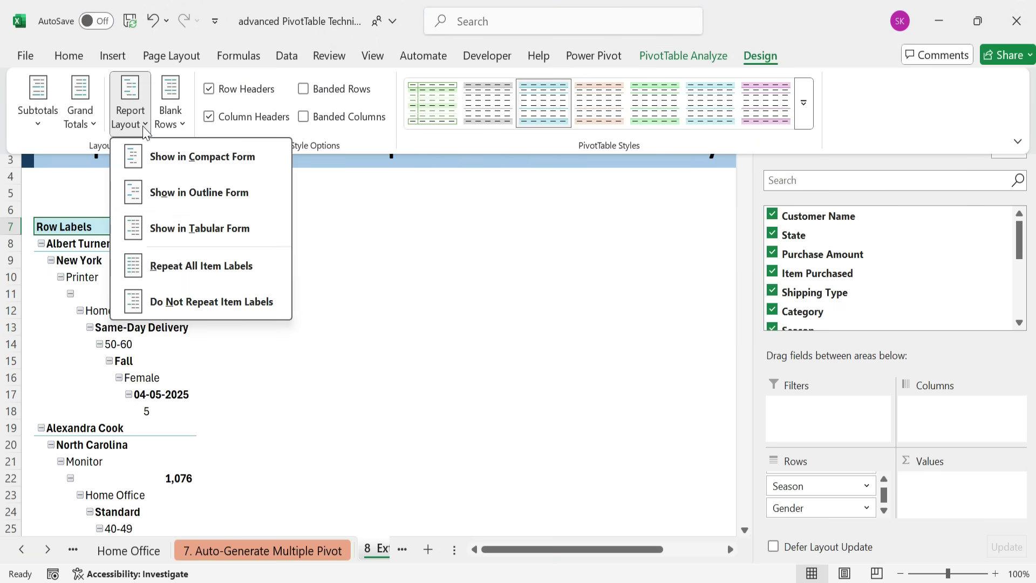
{"action": "left_click", "coordinate": [215, 229]}
- Hide all subtotals and turn grand totals off for rows and columns
{"action": "left_click", "coordinate": [39, 121]}
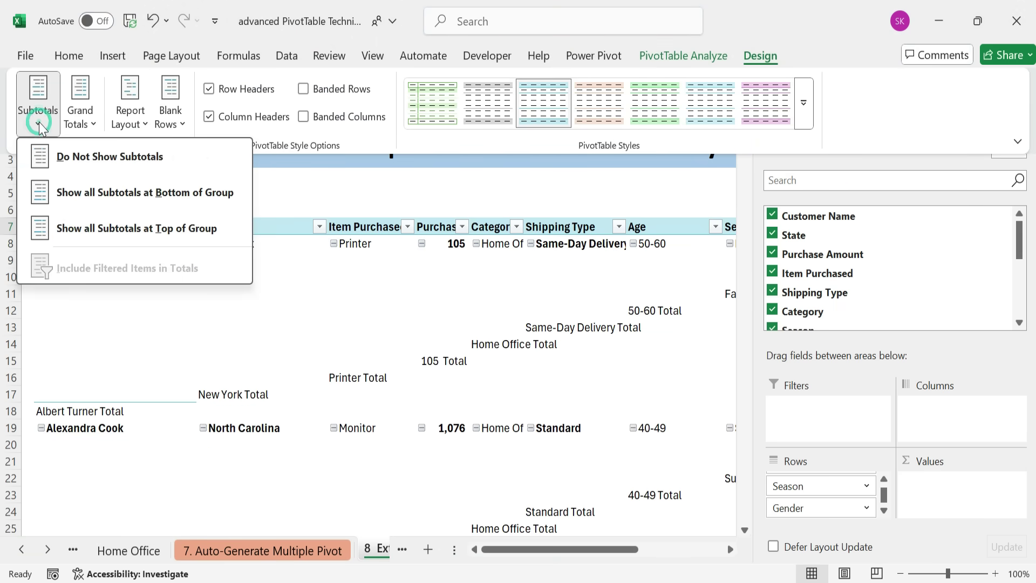
{"action": "left_click", "coordinate": [85, 157]}
{"action": "left_click", "coordinate": [80, 116]}
{"action": "left_click", "coordinate": [122, 156]}
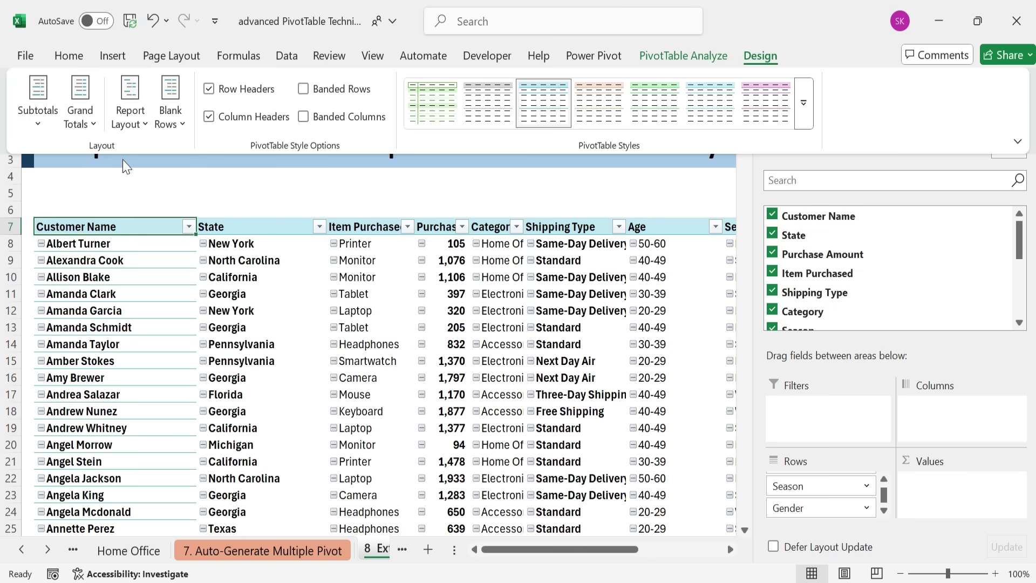
{"action": "left_click", "coordinate": [233, 214]}
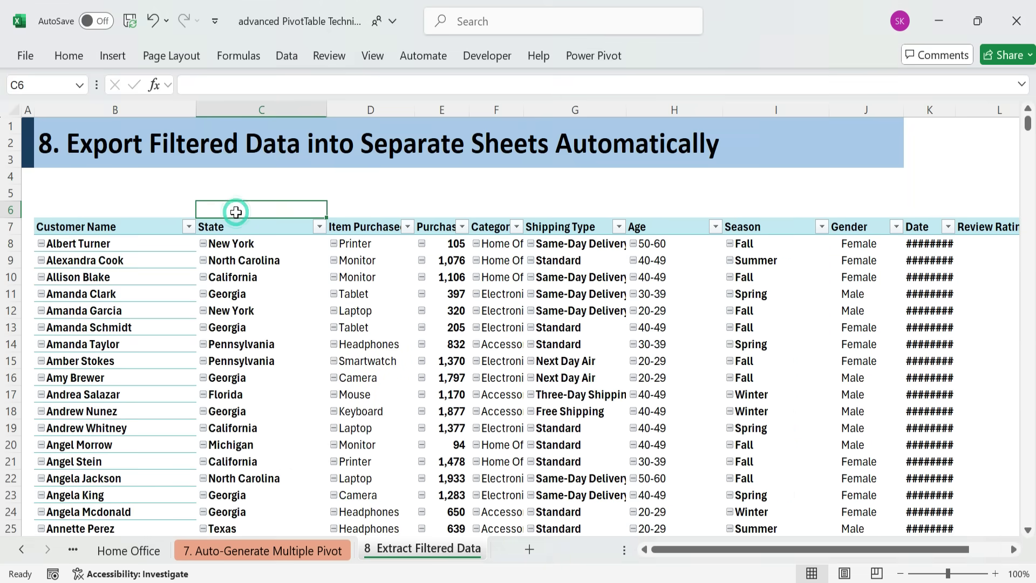
{"action": "left_click", "coordinate": [67, 211]}
{"action": "left_click", "coordinate": [91, 225]}
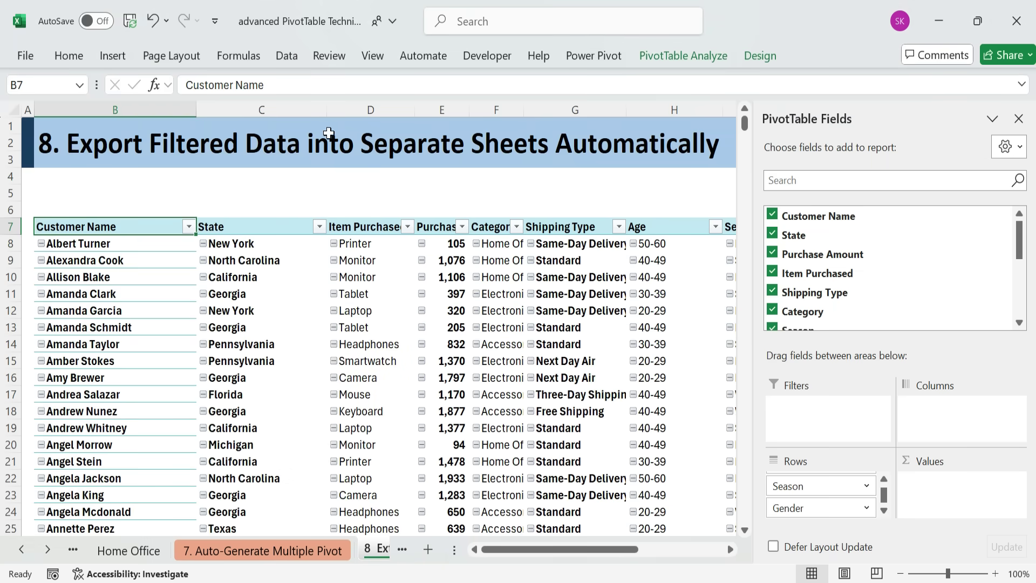
- Hide the pivot's +/- buttons and drag Category from Rows into the Filters area
{"action": "left_click", "coordinate": [701, 55]}
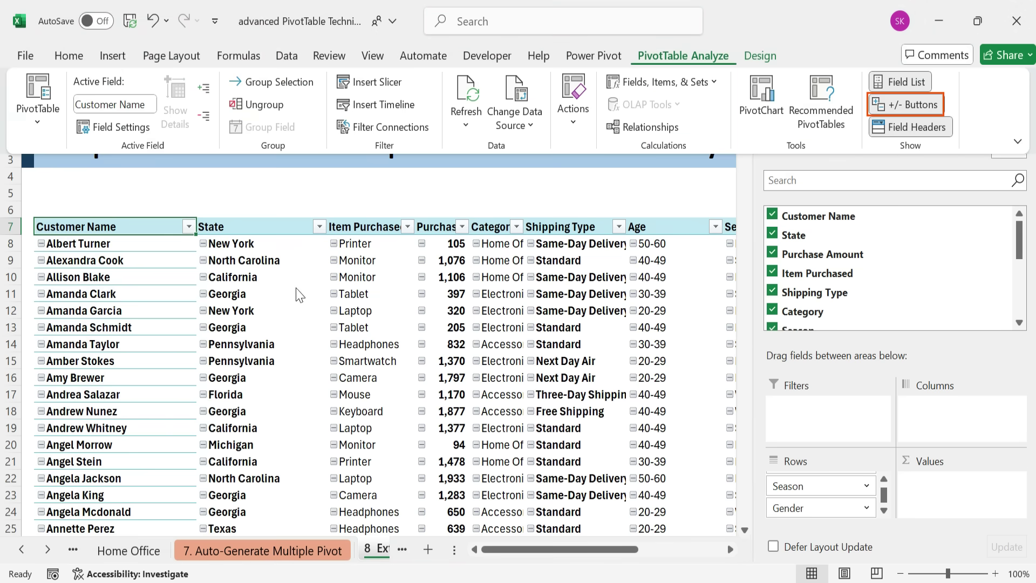
{"action": "left_click", "coordinate": [907, 104]}
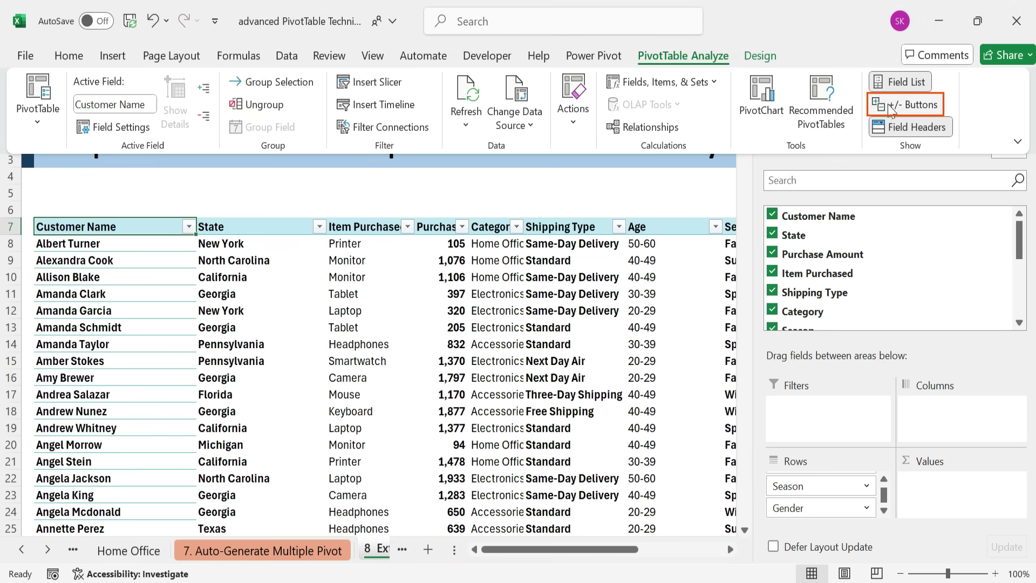
{"action": "scroll", "coordinate": [828, 497], "scroll_direction": "up", "scroll_amount": 3}
{"action": "scroll", "coordinate": [828, 488], "scroll_direction": "down", "scroll_amount": 2}
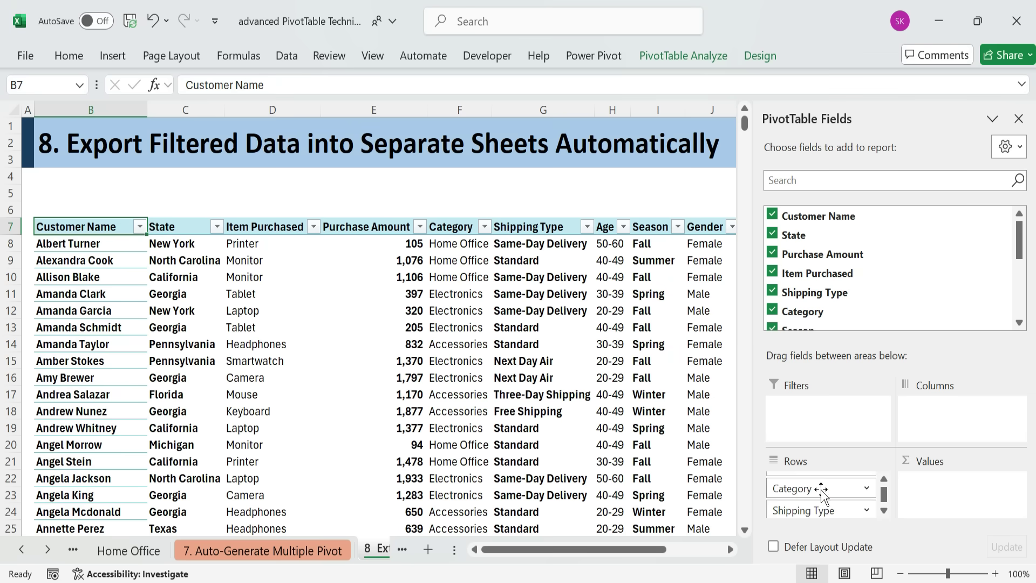
{"action": "left_click_drag", "start_coordinate": [822, 493], "coordinate": [830, 406]}
{"action": "left_click", "coordinate": [279, 184]}
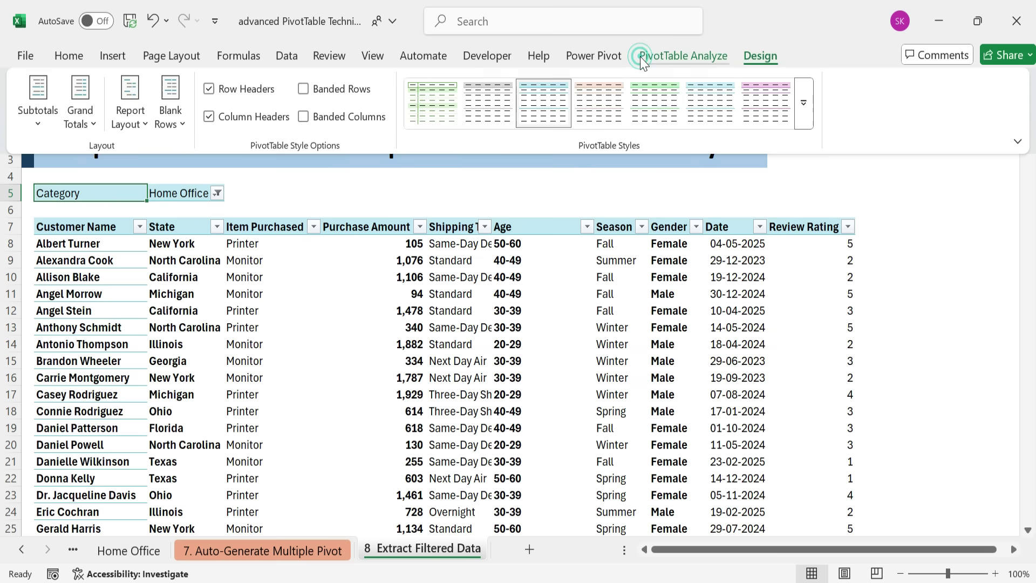
- Run Show Report Filter Pages on Category to create one sheet per category
{"action": "left_click", "coordinate": [647, 54]}
{"action": "left_click", "coordinate": [38, 102]}
{"action": "left_click", "coordinate": [81, 209]}
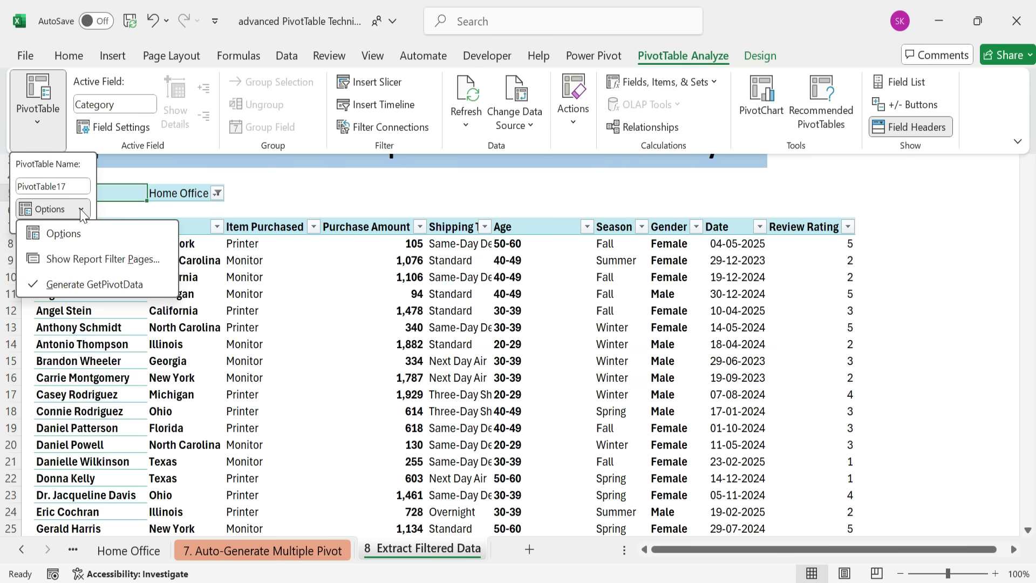
{"action": "left_click", "coordinate": [96, 258]}
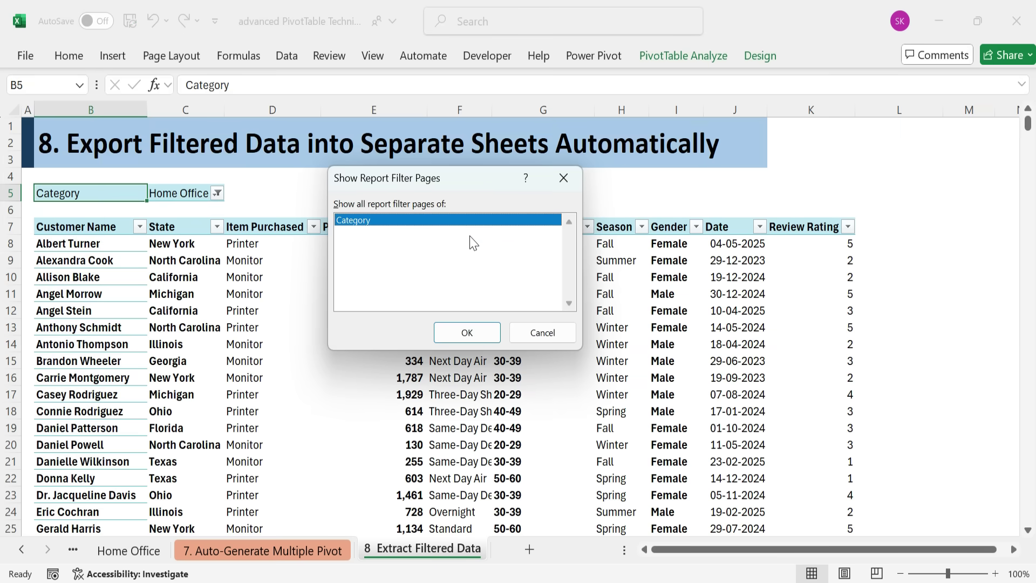
{"action": "left_click", "coordinate": [467, 333]}
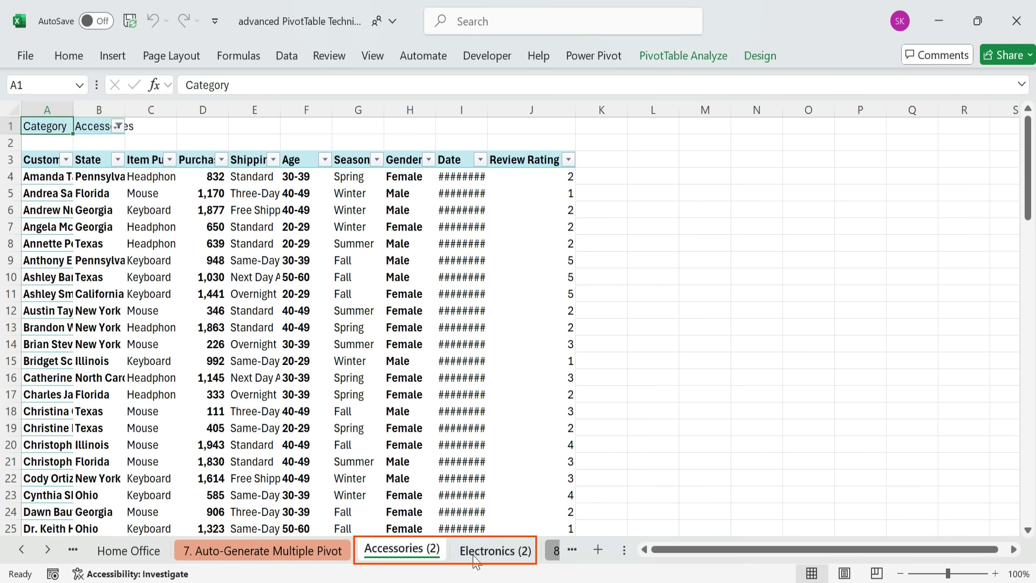
- Review the Electronics (2), Accessories (2) and 8 Extract Filtered Data sheets, then open the Category filter list
{"action": "left_click", "coordinate": [468, 549]}
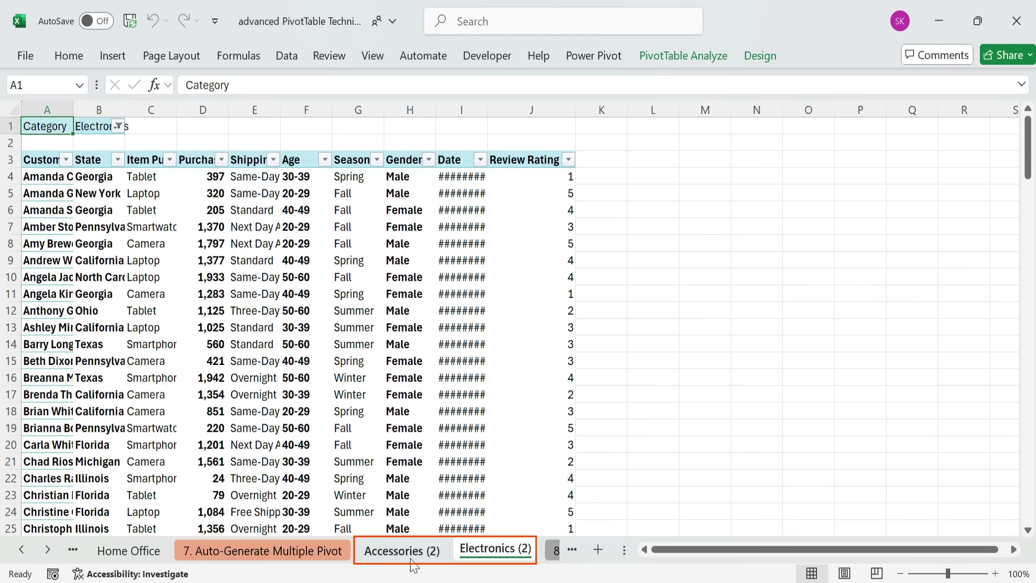
{"action": "left_click", "coordinate": [413, 550]}
{"action": "left_click", "coordinate": [494, 549]}
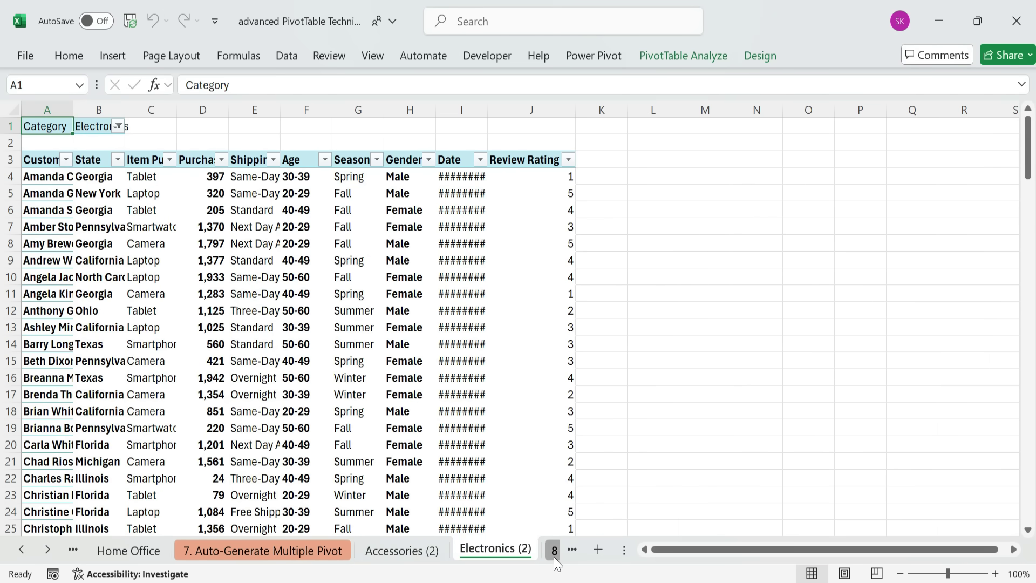
{"action": "left_click", "coordinate": [554, 551]}
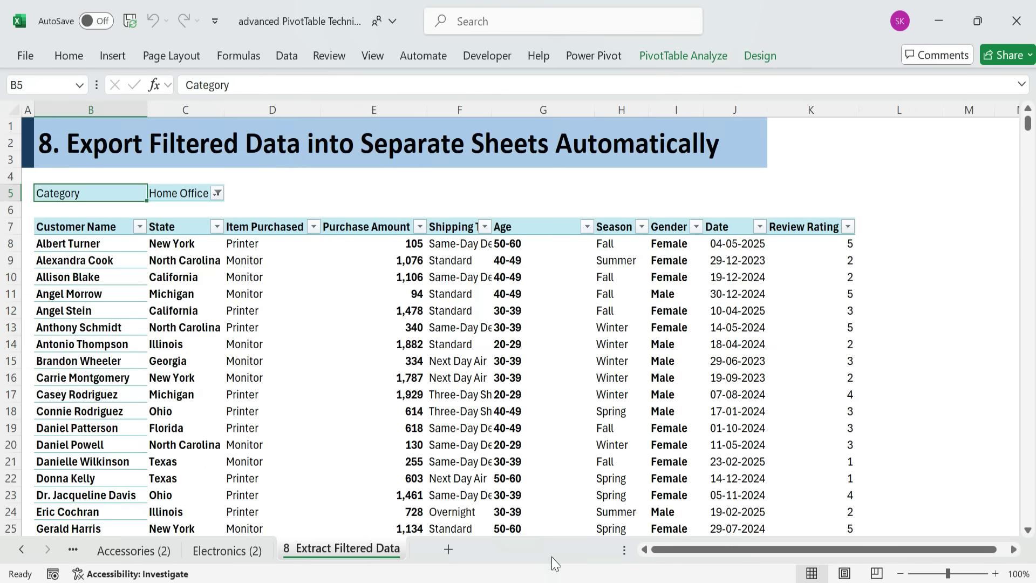
{"action": "left_click", "coordinate": [154, 552]}
{"action": "left_click", "coordinate": [227, 551]}
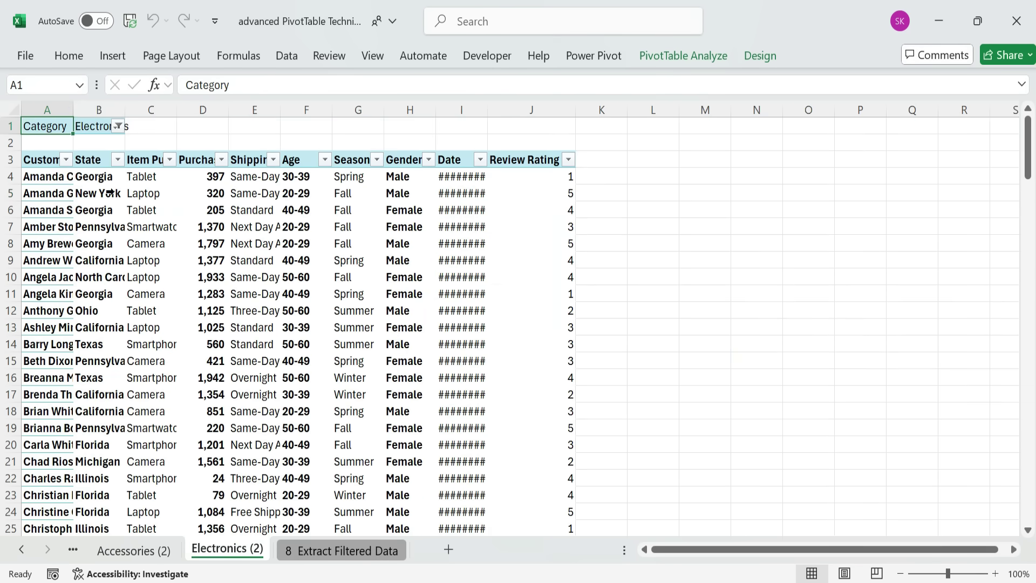
{"action": "left_click", "coordinate": [321, 552]}
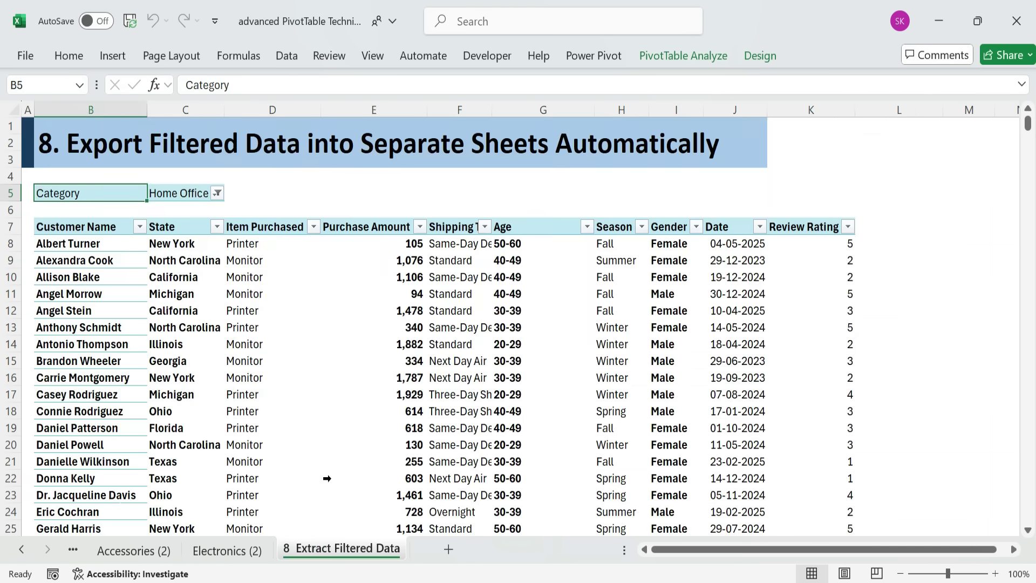
{"action": "left_click", "coordinate": [220, 192]}
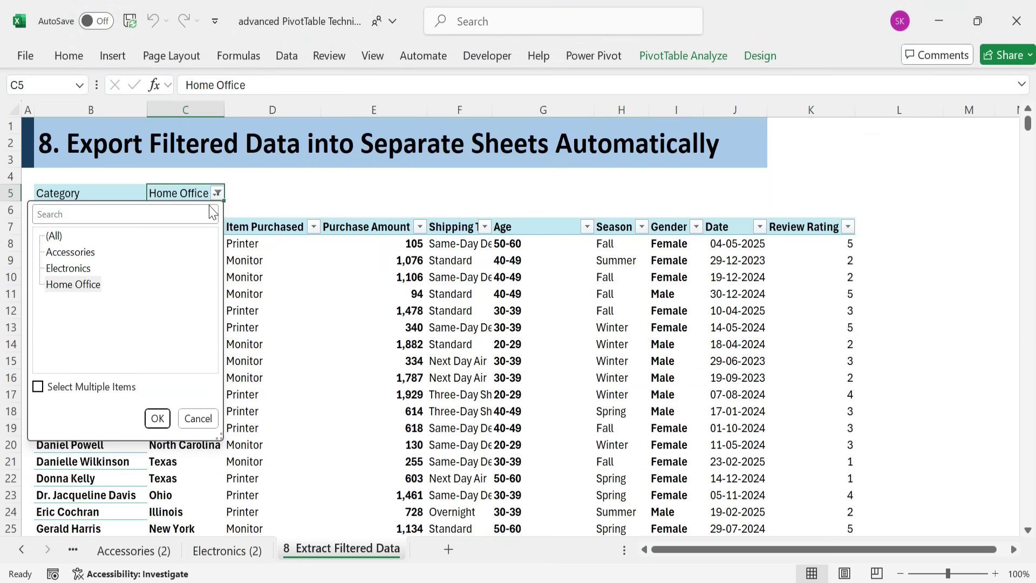